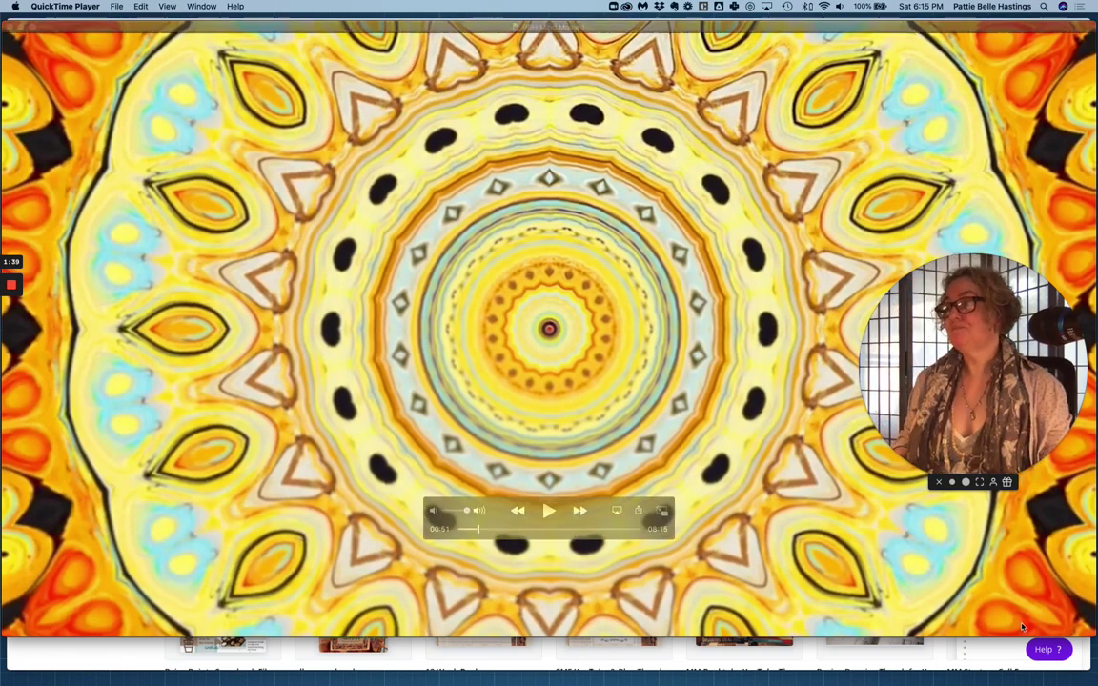
- Switch to Chrome and look through the Google results for "kaleidoscope video"
key(super+Tab)
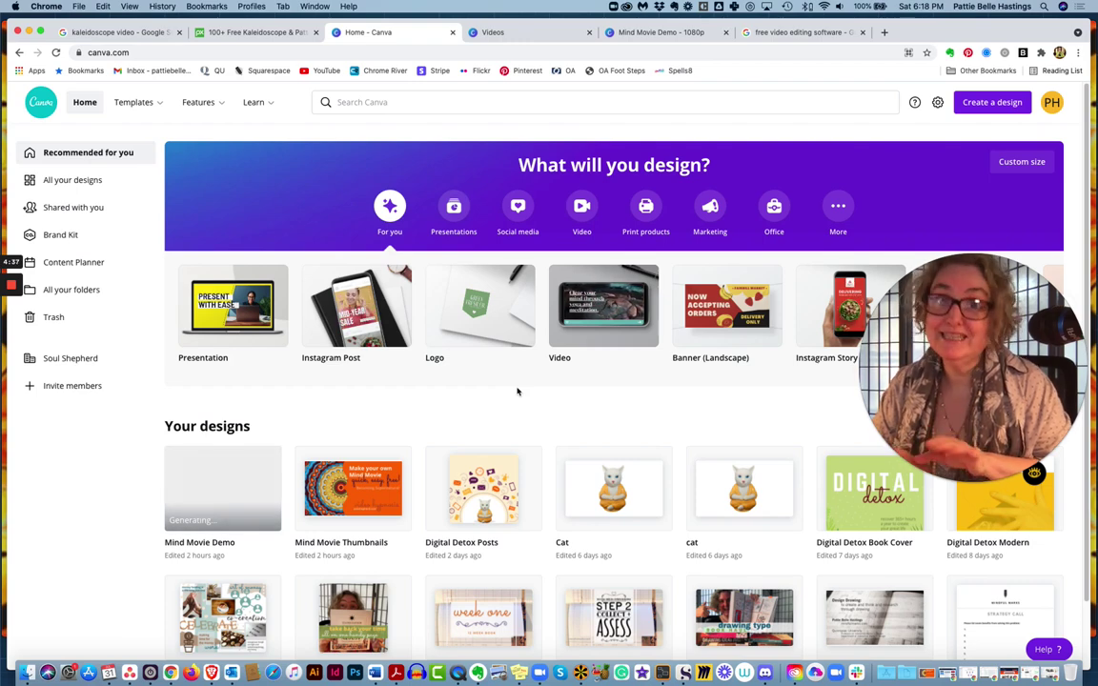
click(125, 33)
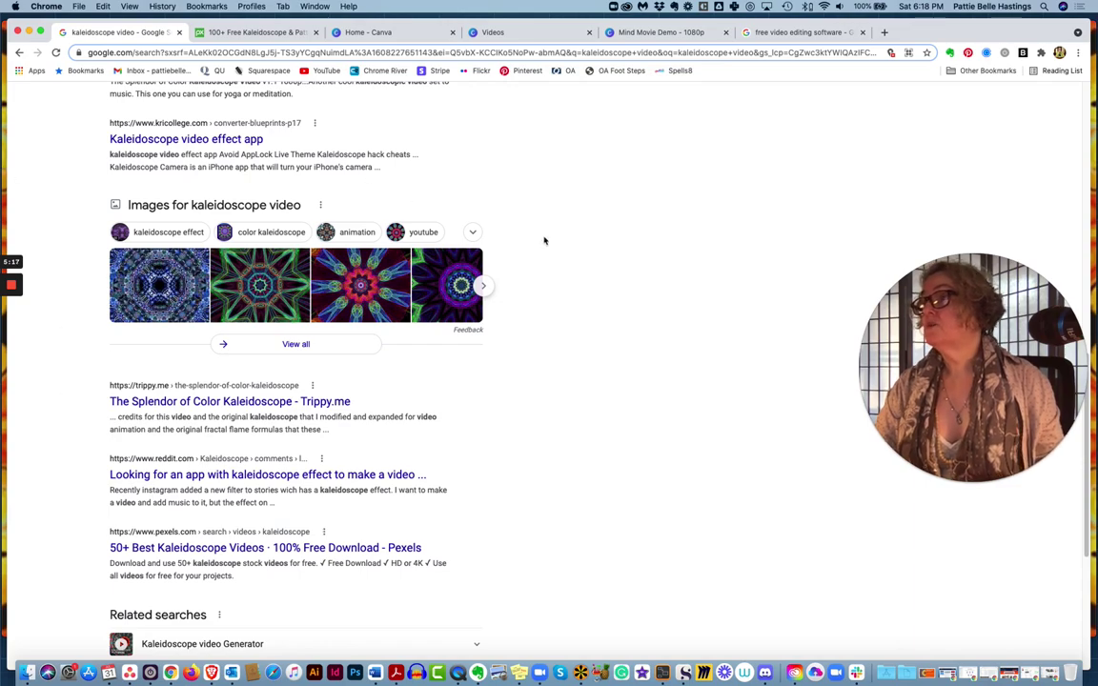
scroll(543, 238, up, 3)
scroll(543, 238, up, 10)
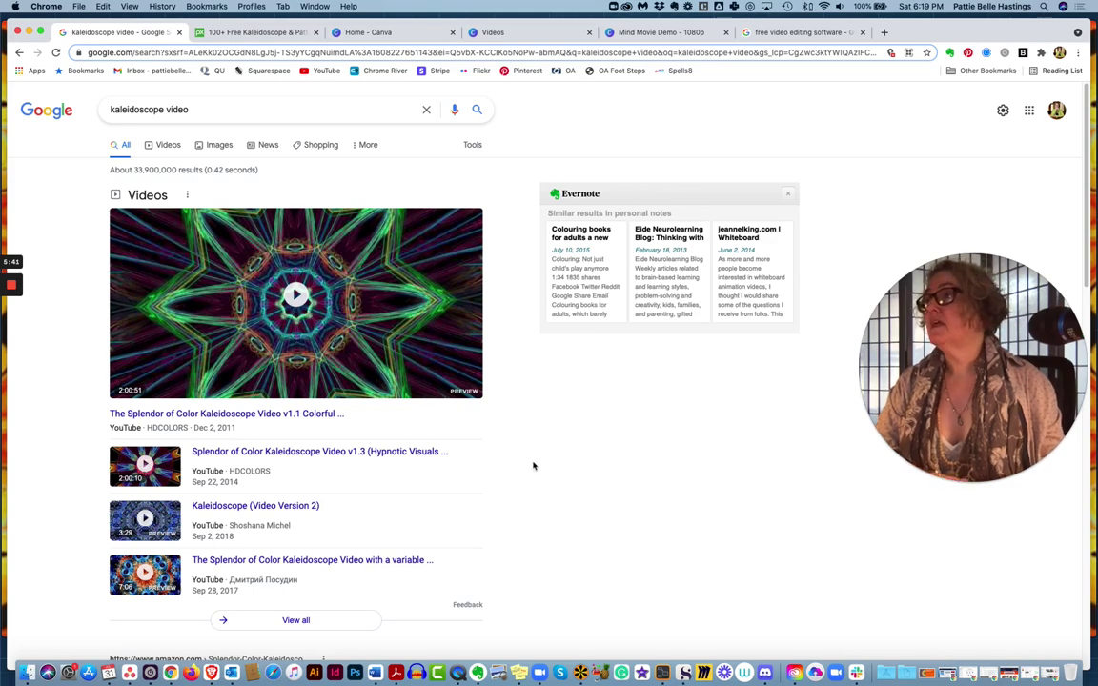
- Browse Pixabay's free kaleidoscope videos and return to the beginning of the results
click(254, 33)
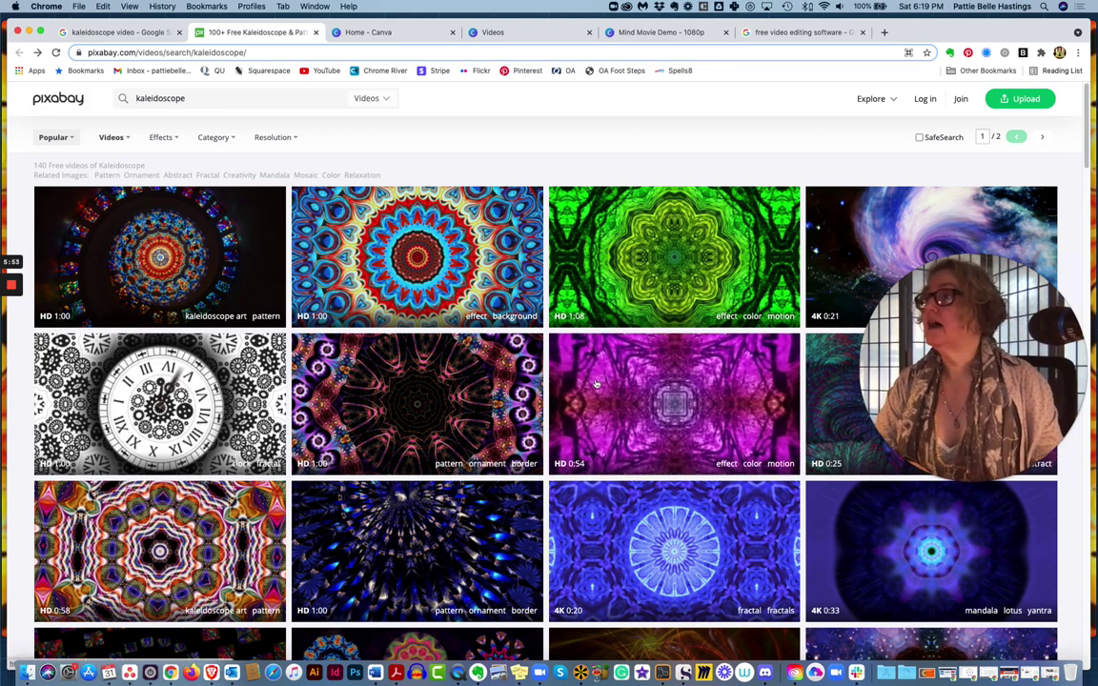
scroll(572, 375, down, 2)
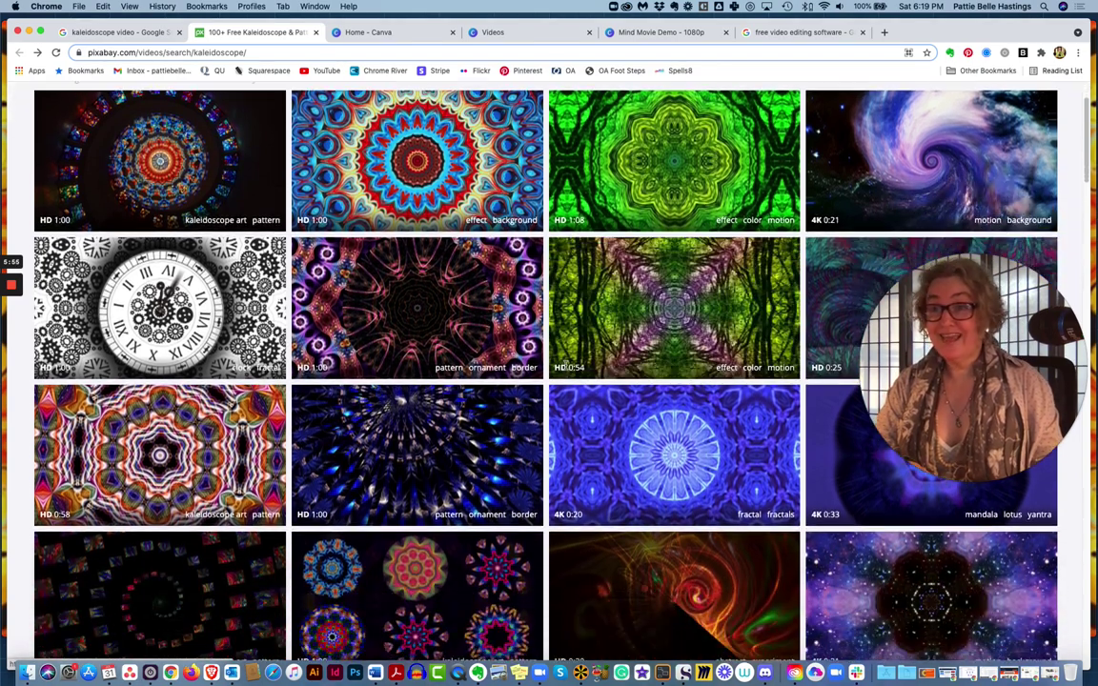
scroll(554, 368, down, 5)
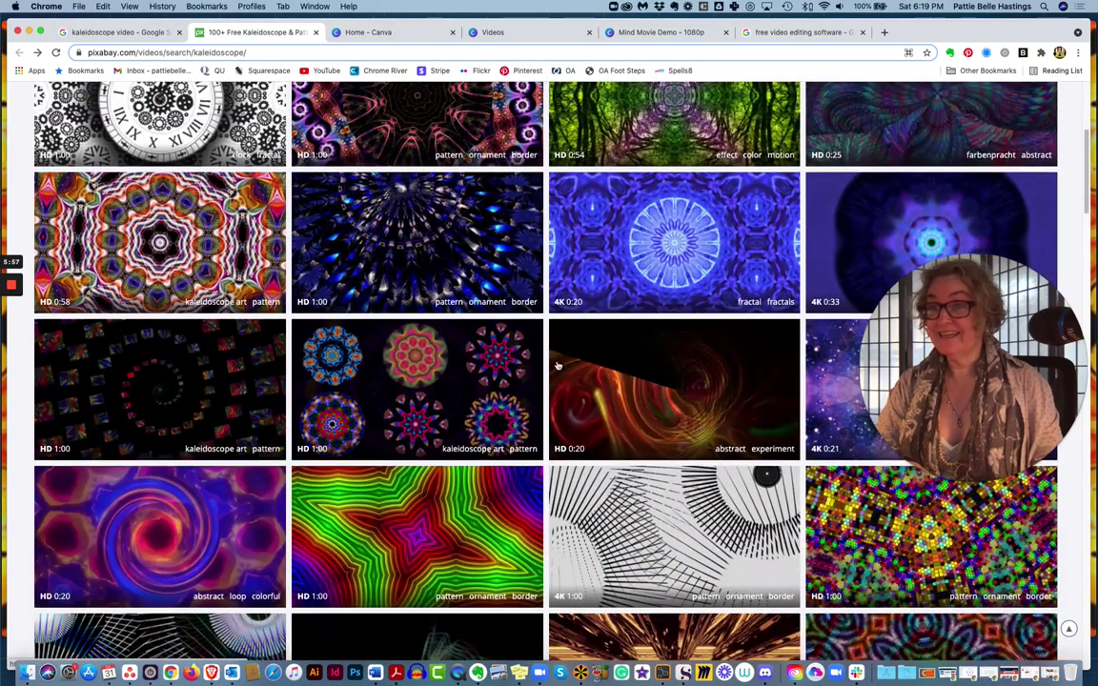
scroll(554, 367, down, 1)
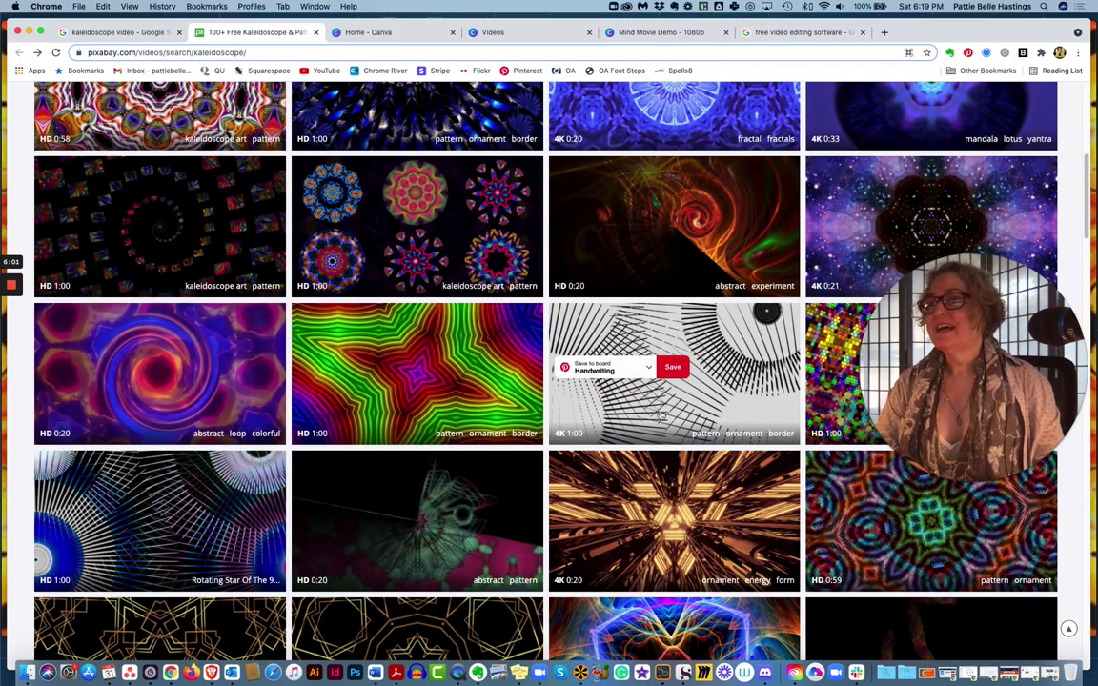
scroll(505, 331, up, 1)
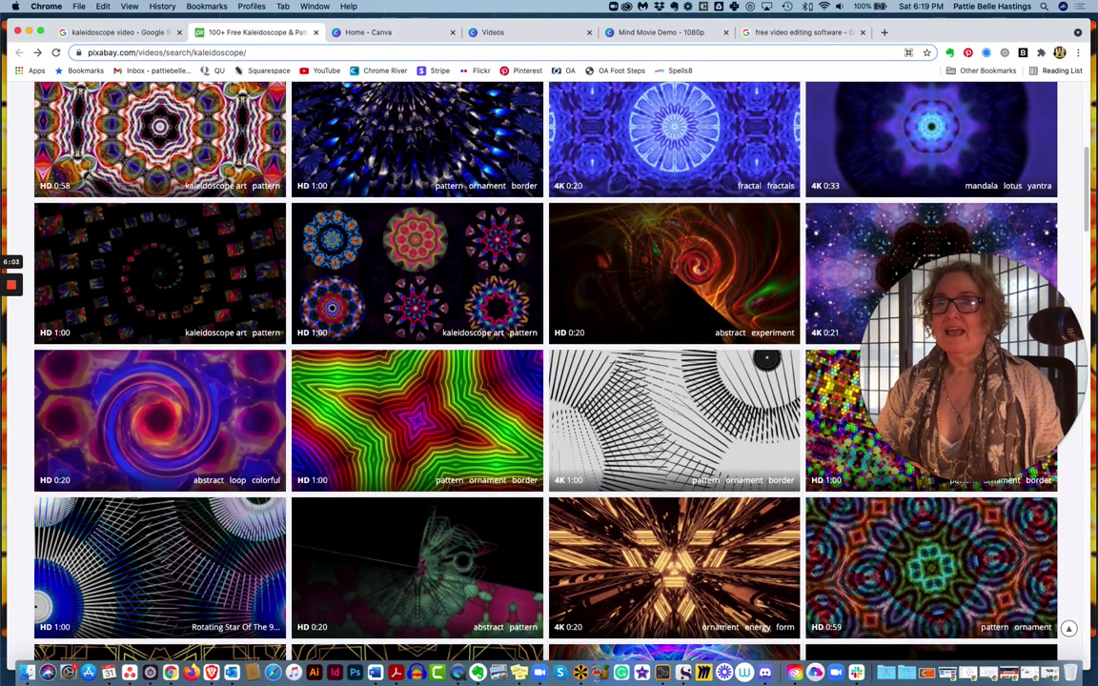
scroll(1089, 196, down, 5)
scroll(1089, 195, down, 5)
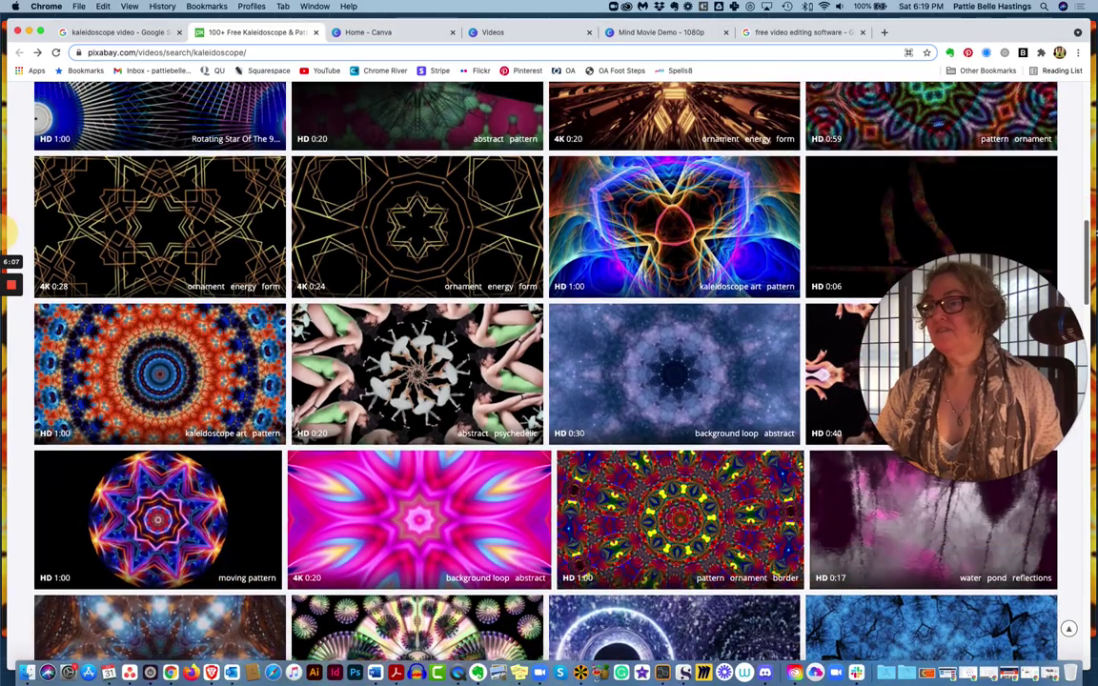
drag(1094, 233, 1094, 85)
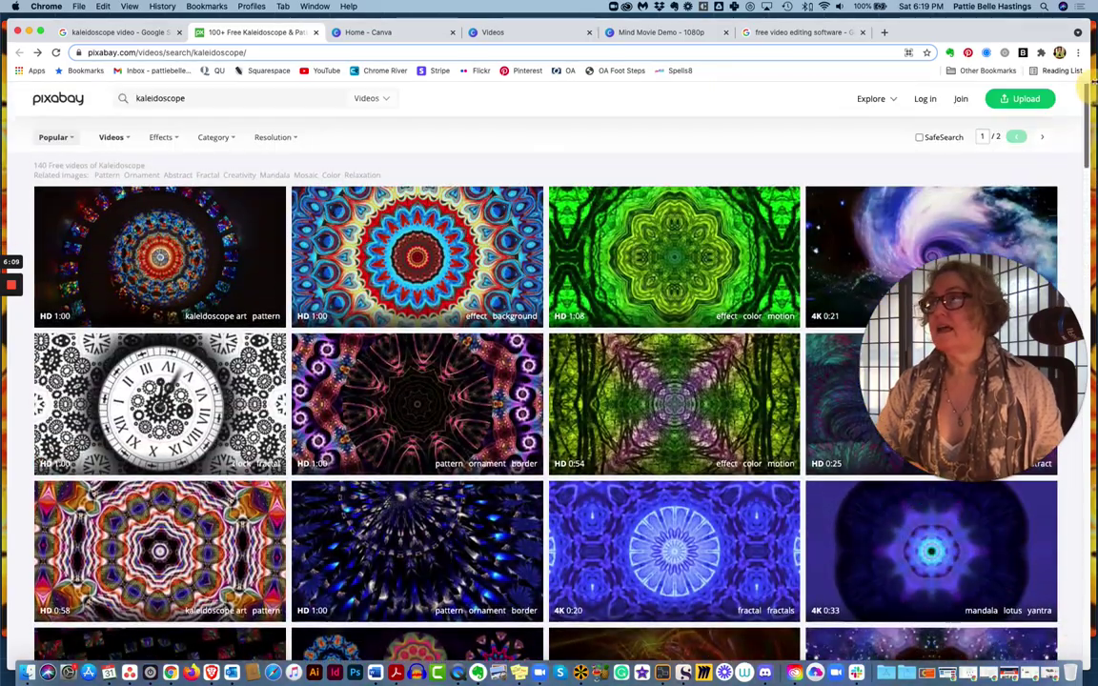
- Open the blue, red and yellow kaleidoscope effect background video on Pixabay and preview its playback
click(419, 272)
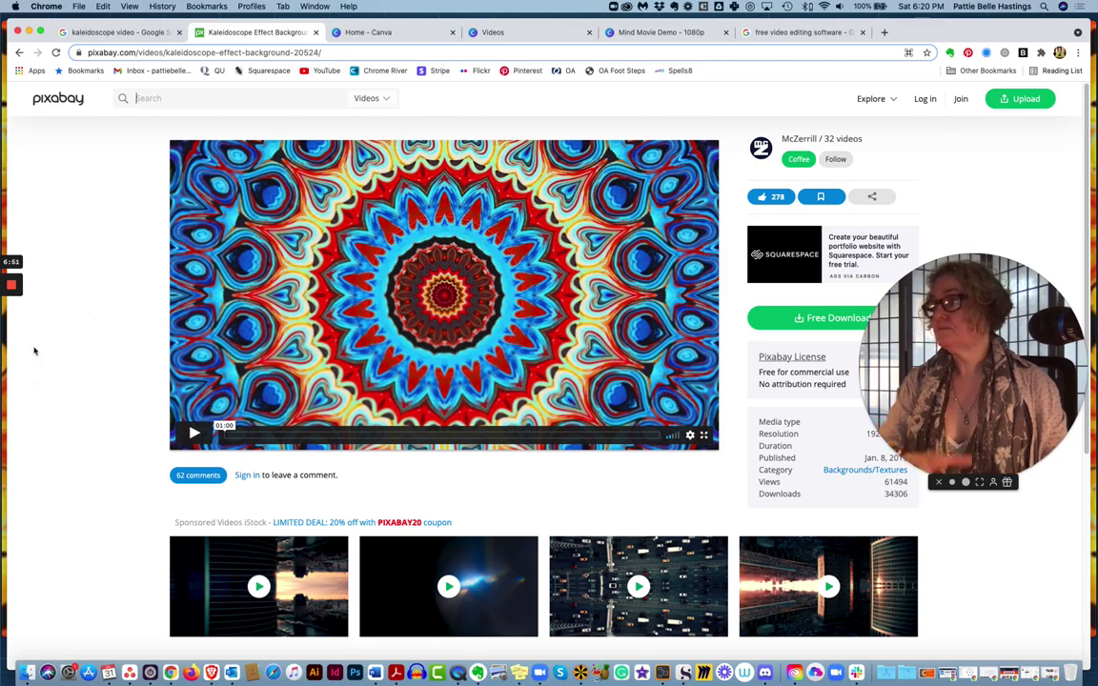
click(196, 435)
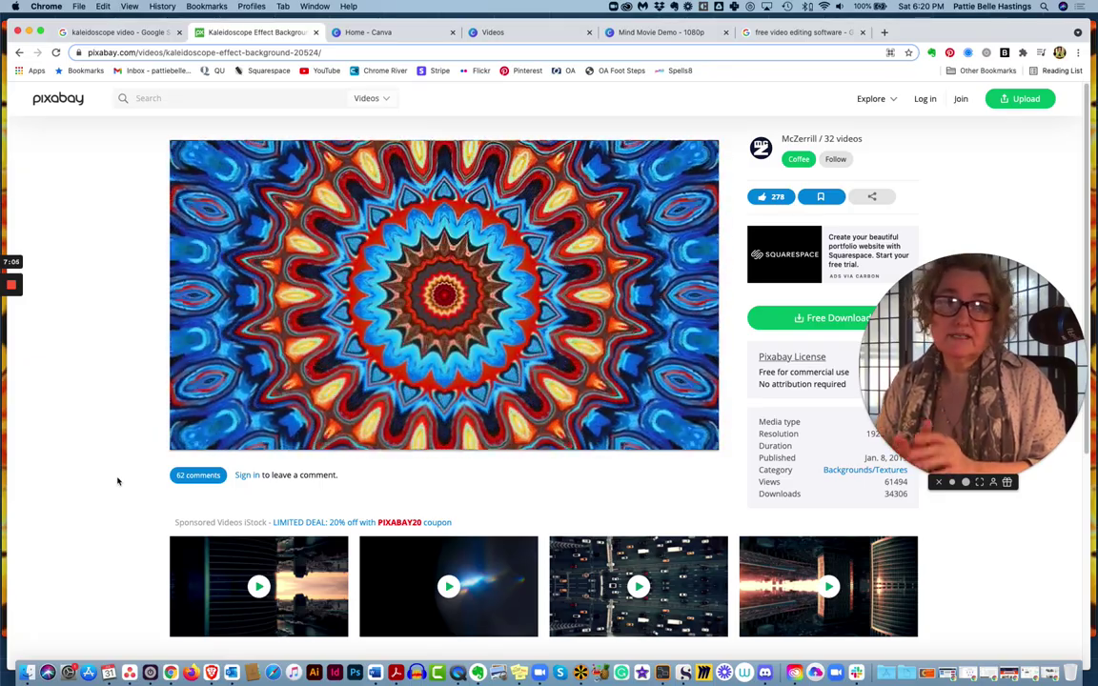
click(197, 435)
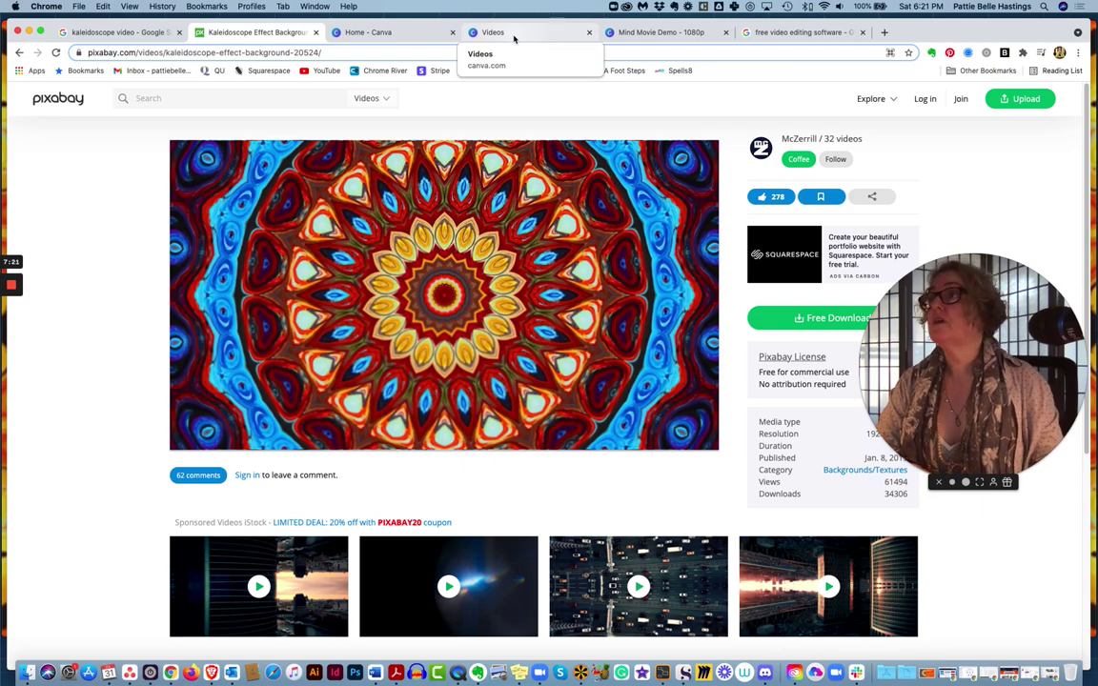
mouse_move(529, 292)
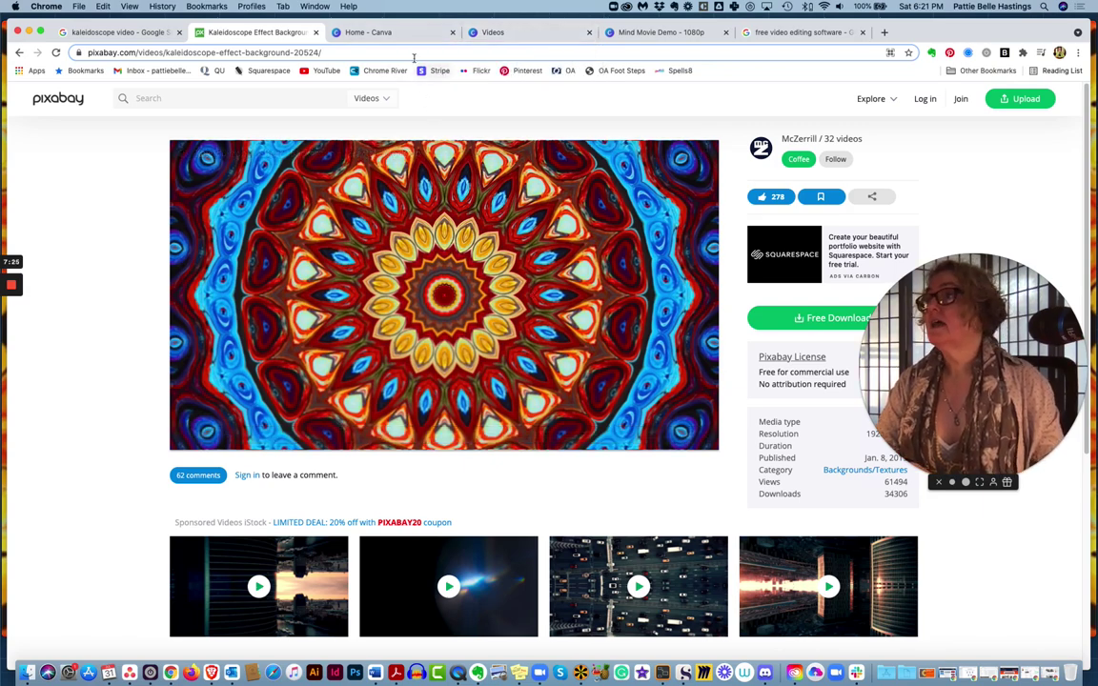
- Search Canva for "video" and show the templates for the 1920 × 1080 px Video format
click(382, 33)
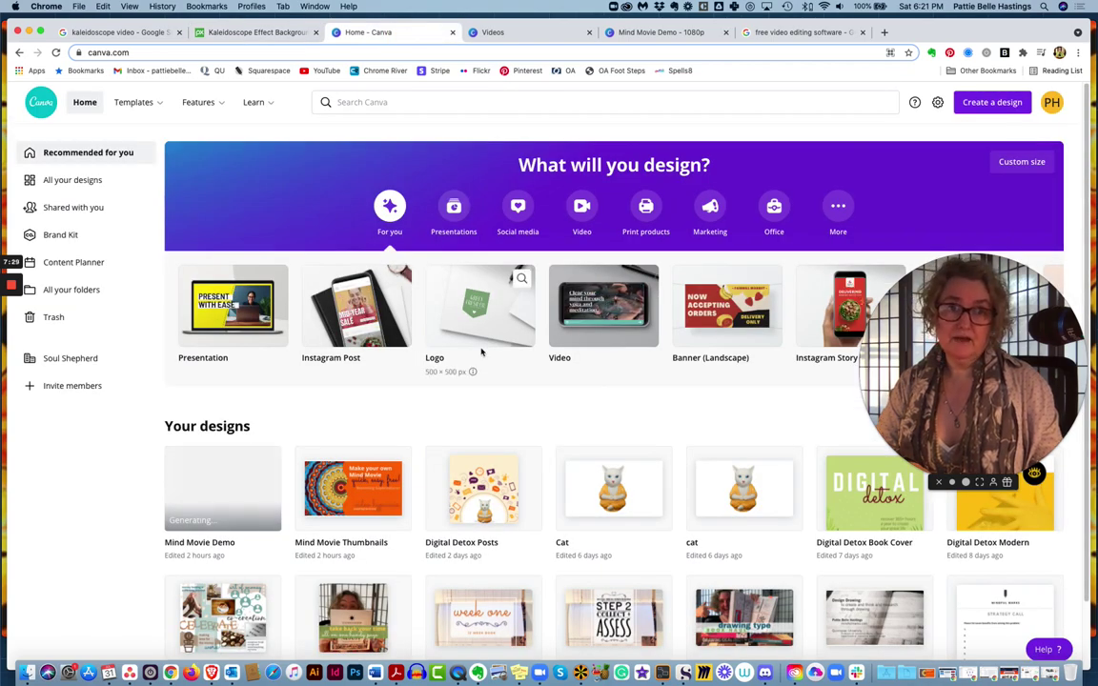
click(133, 102)
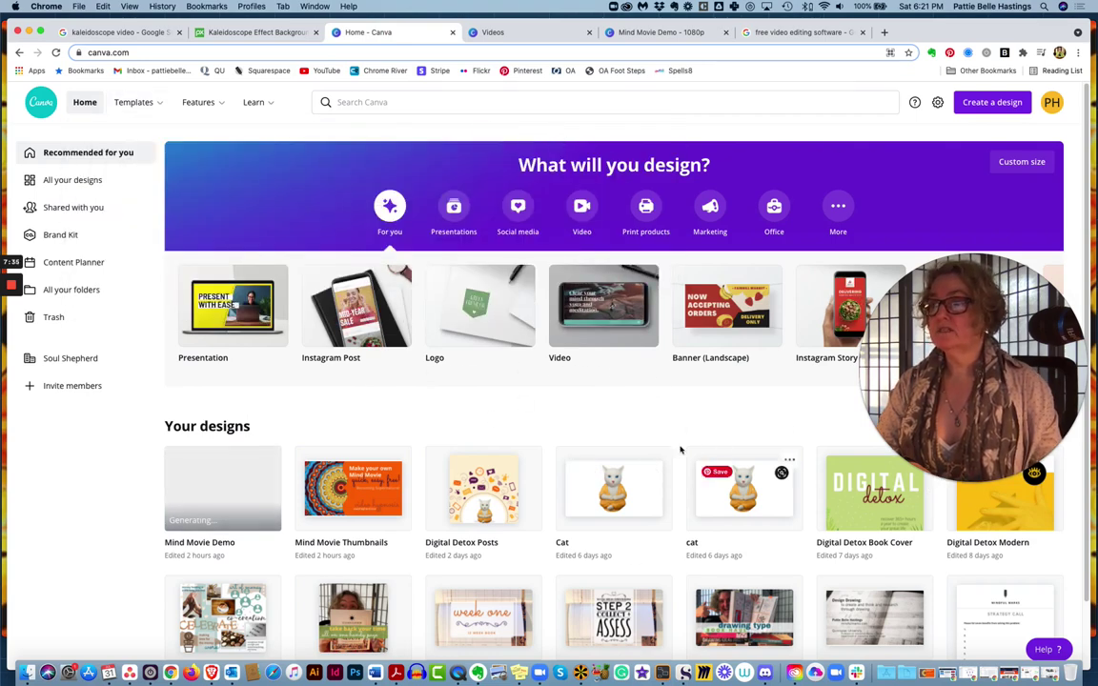
scroll(661, 512, down, 2)
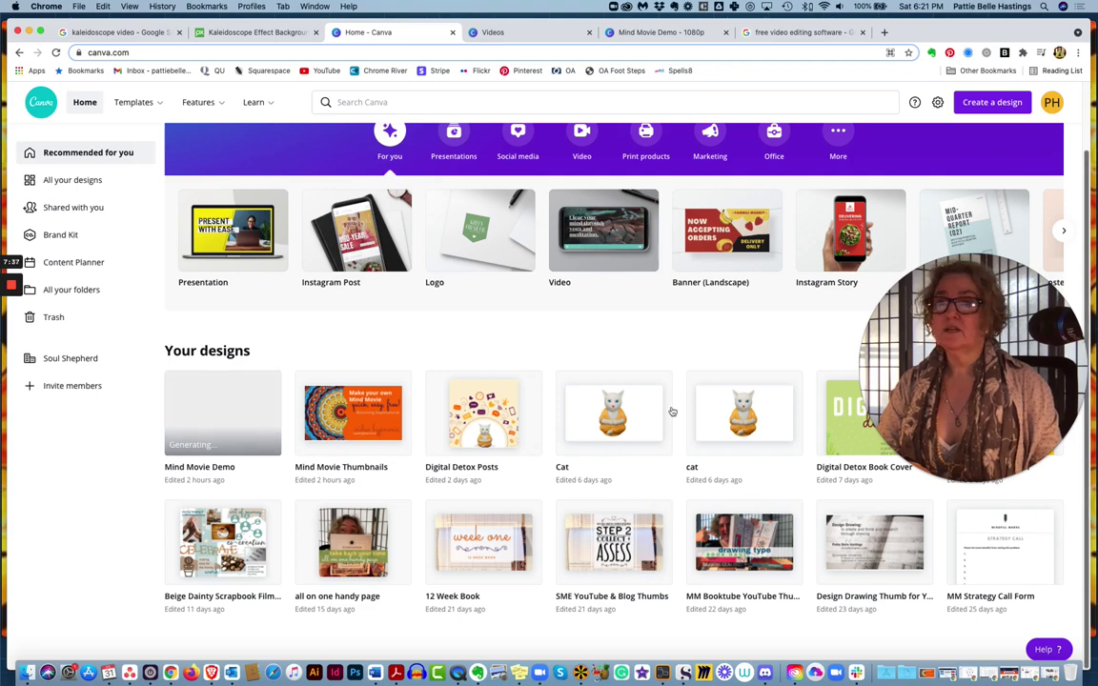
scroll(697, 493, up, 2)
scroll(697, 493, up, 1)
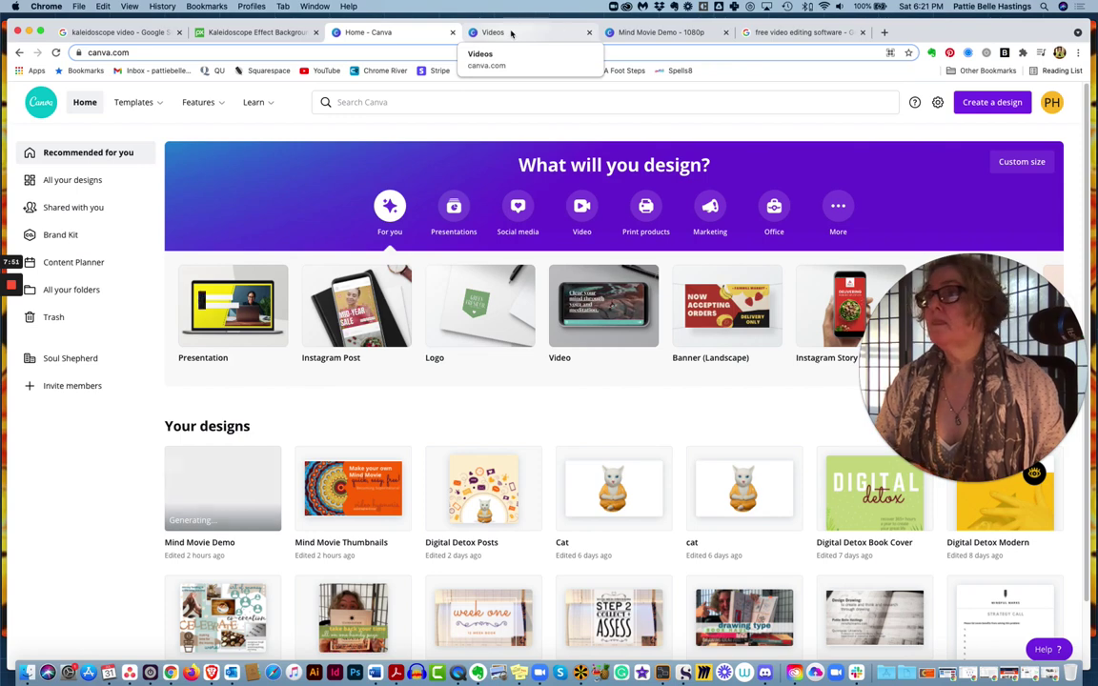
click(399, 97)
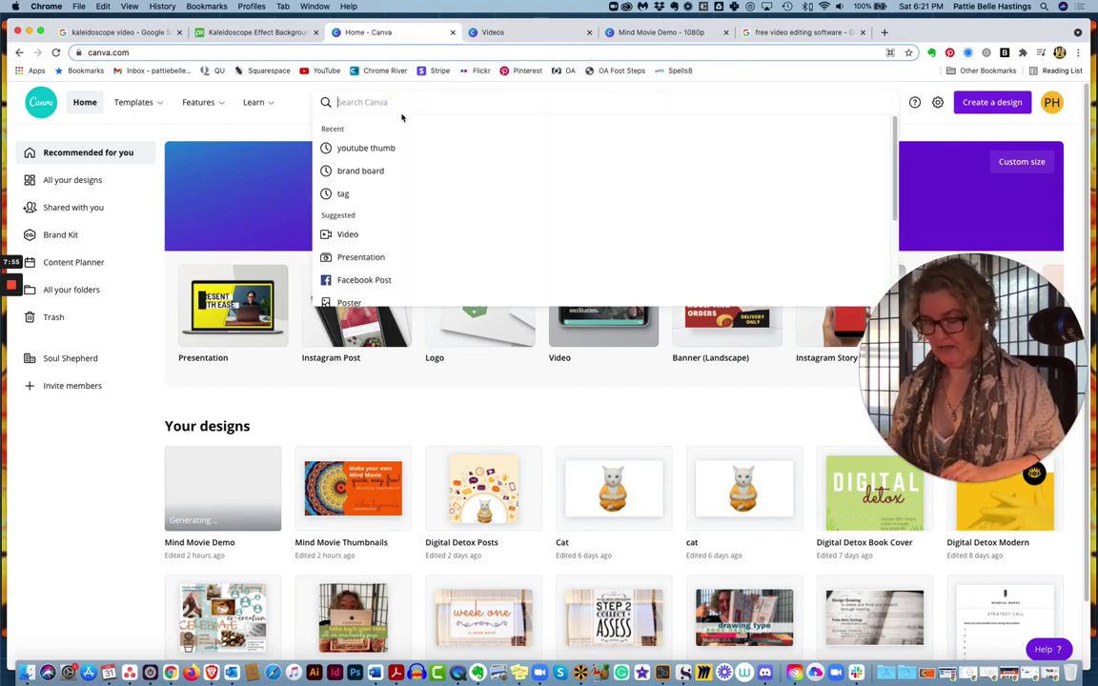
text(video)
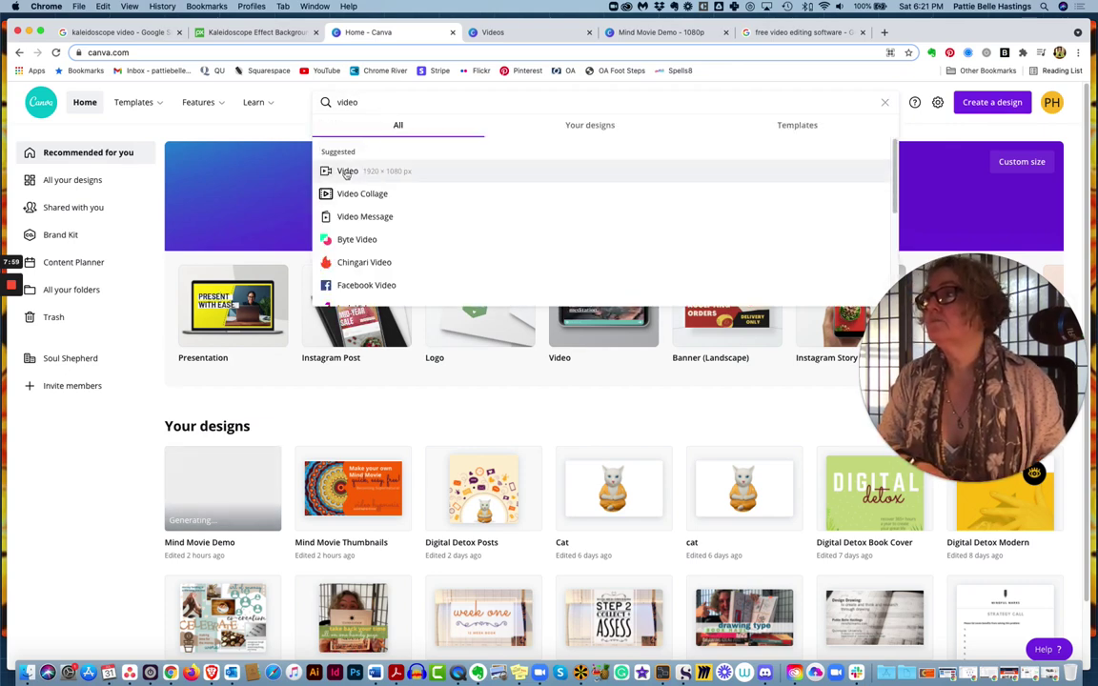
click(346, 170)
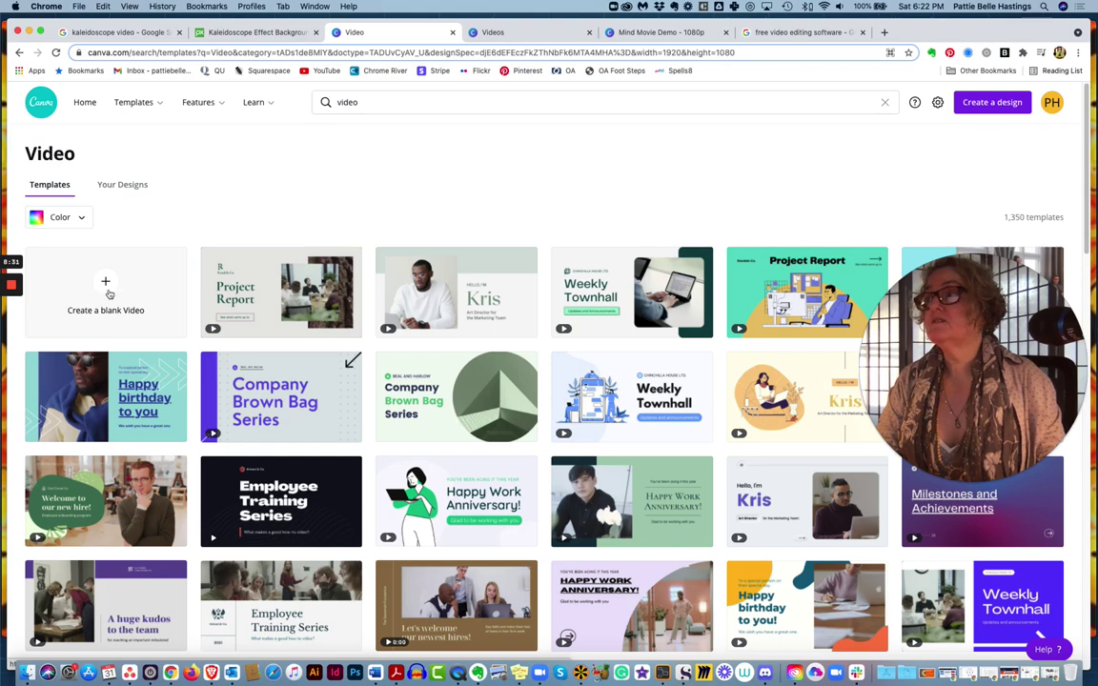
- Bring up the Mind Movie Demo design in the Canva editor and list the stored folders
click(651, 32)
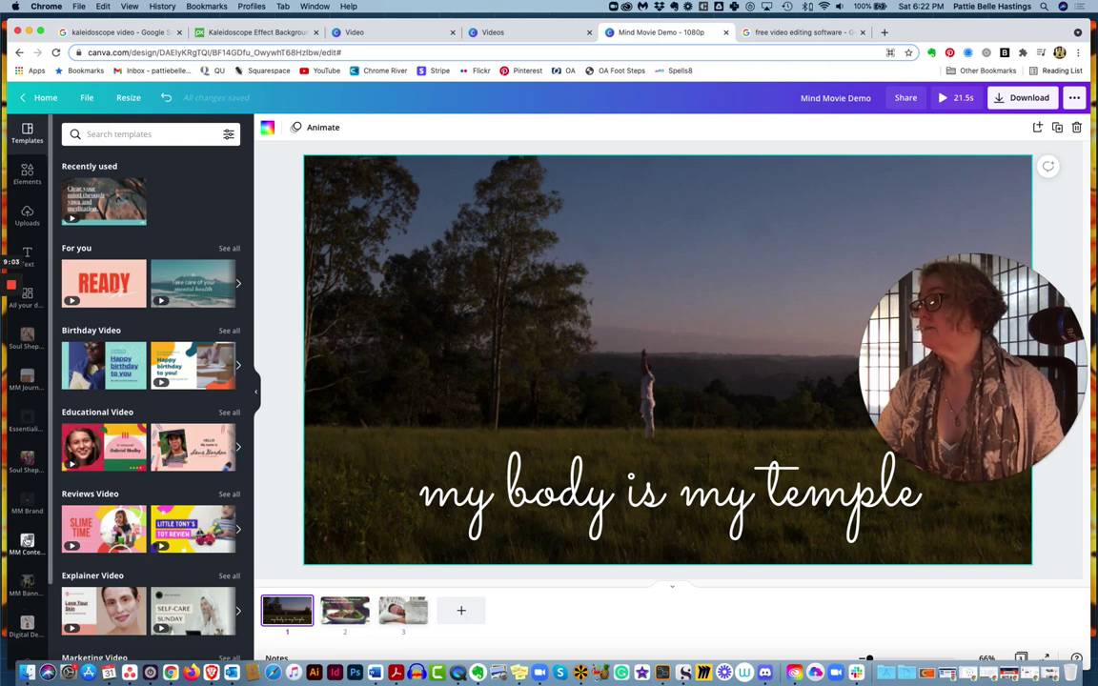
scroll(27, 515, down, 2)
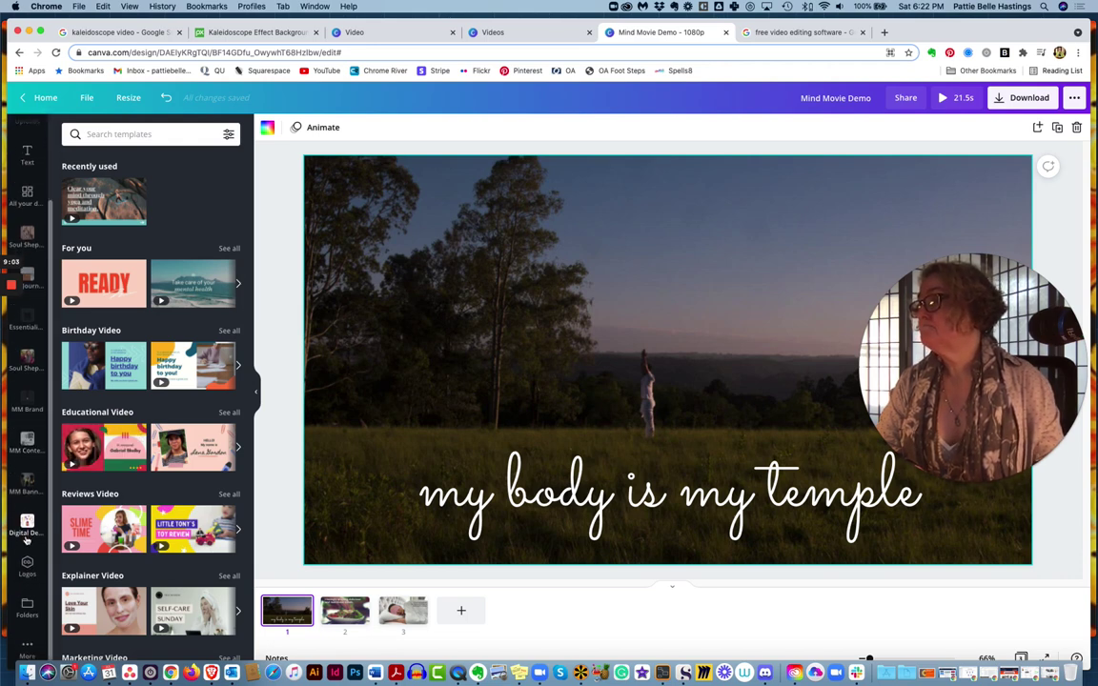
click(26, 608)
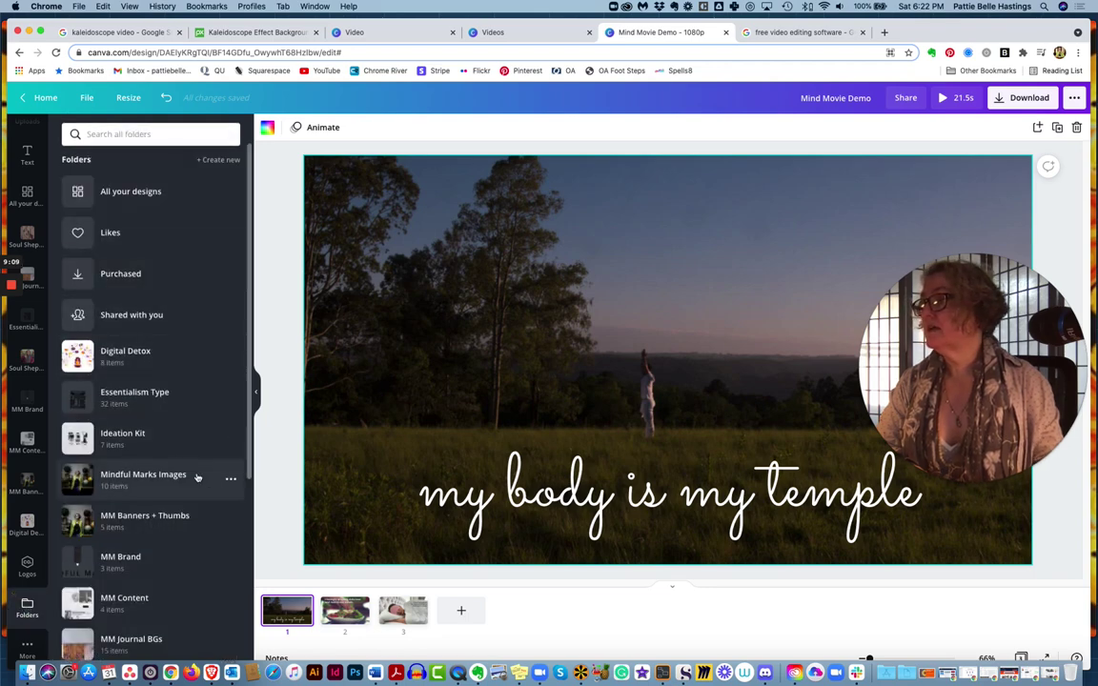
- Find the Mind Movies folder in the folder list and open its contents
scroll(196, 476, down, 3)
scroll(198, 479, down, 4)
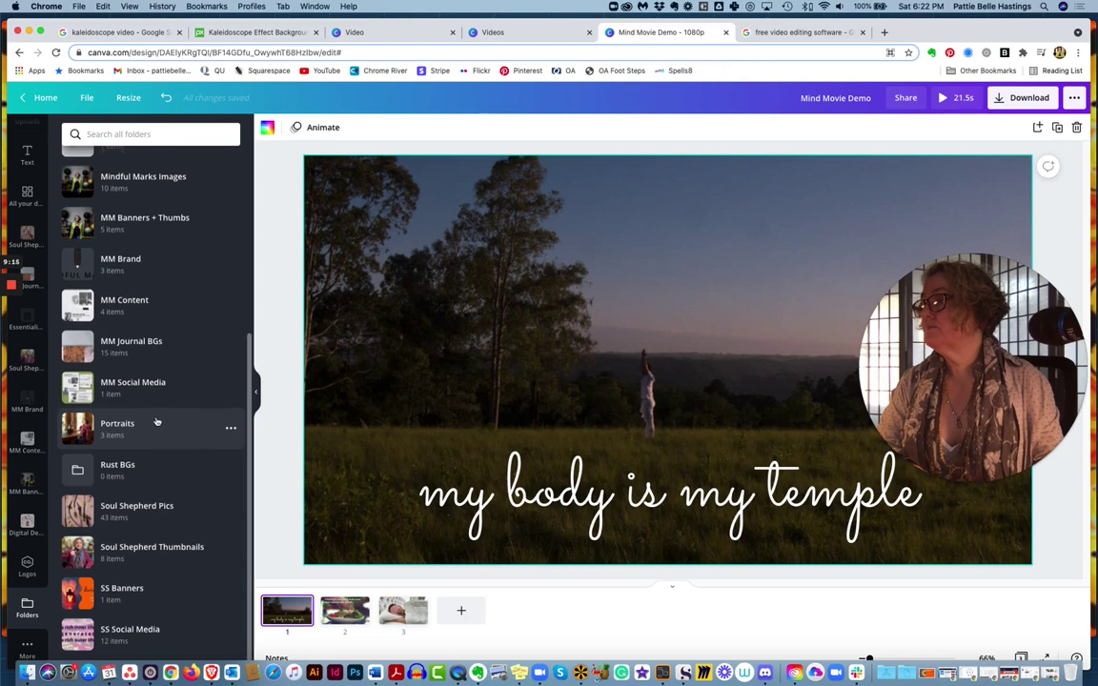
scroll(160, 429, up, 6)
scroll(153, 506, down, 1)
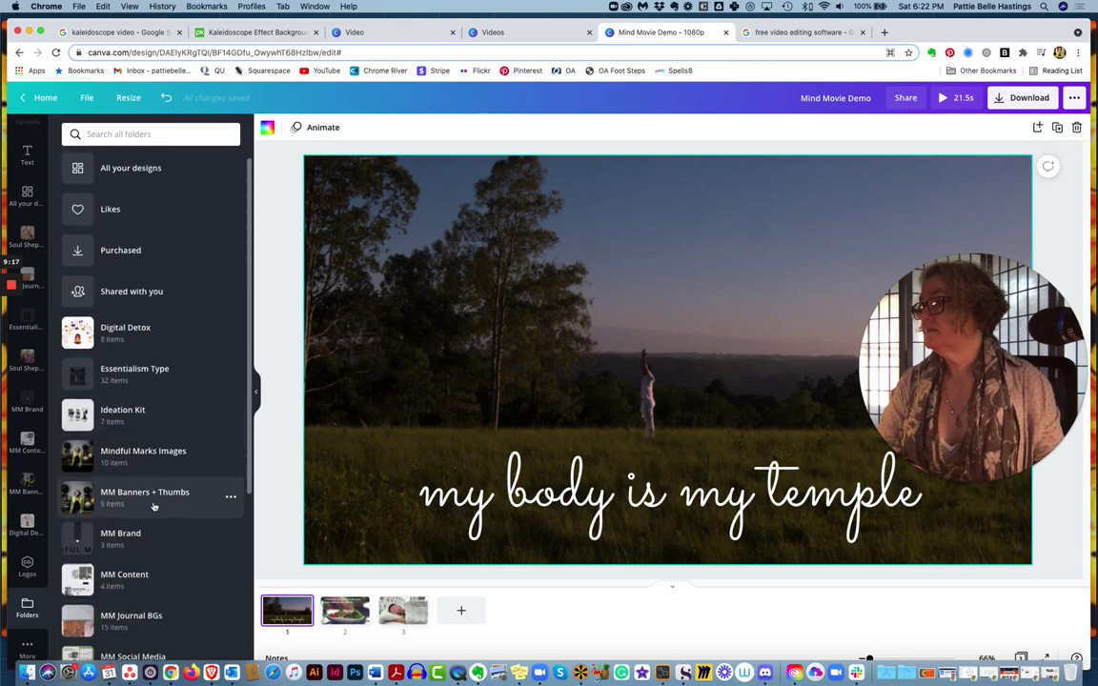
scroll(154, 506, up, 1)
scroll(152, 506, down, 5)
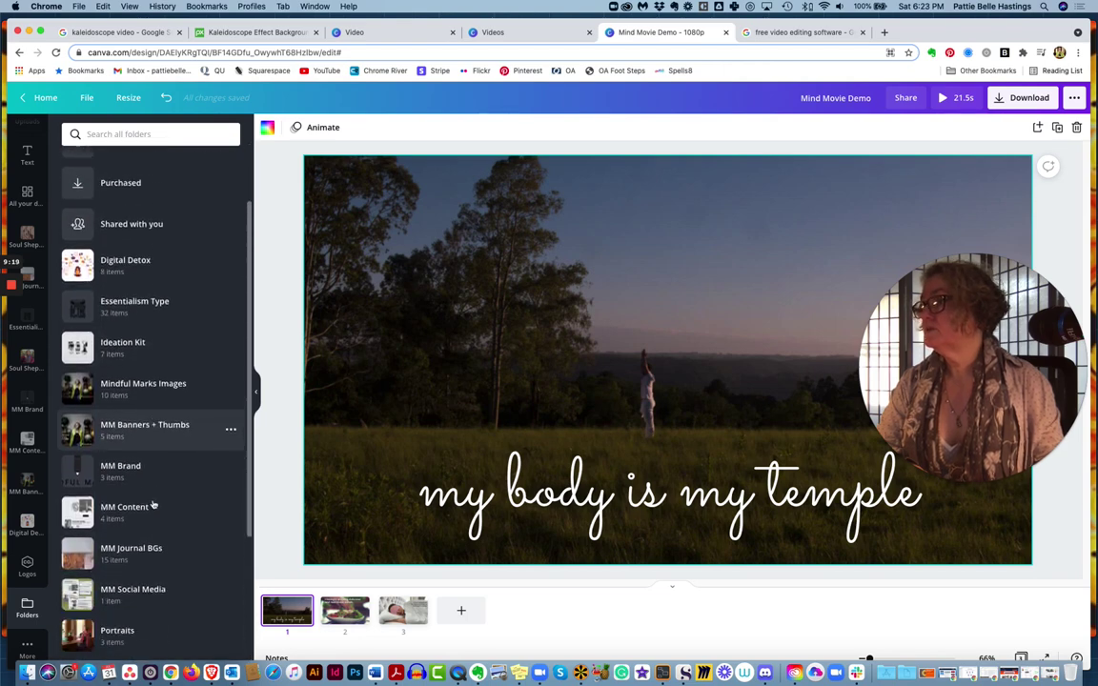
scroll(153, 505, down, 2)
mouse_move(14, 289)
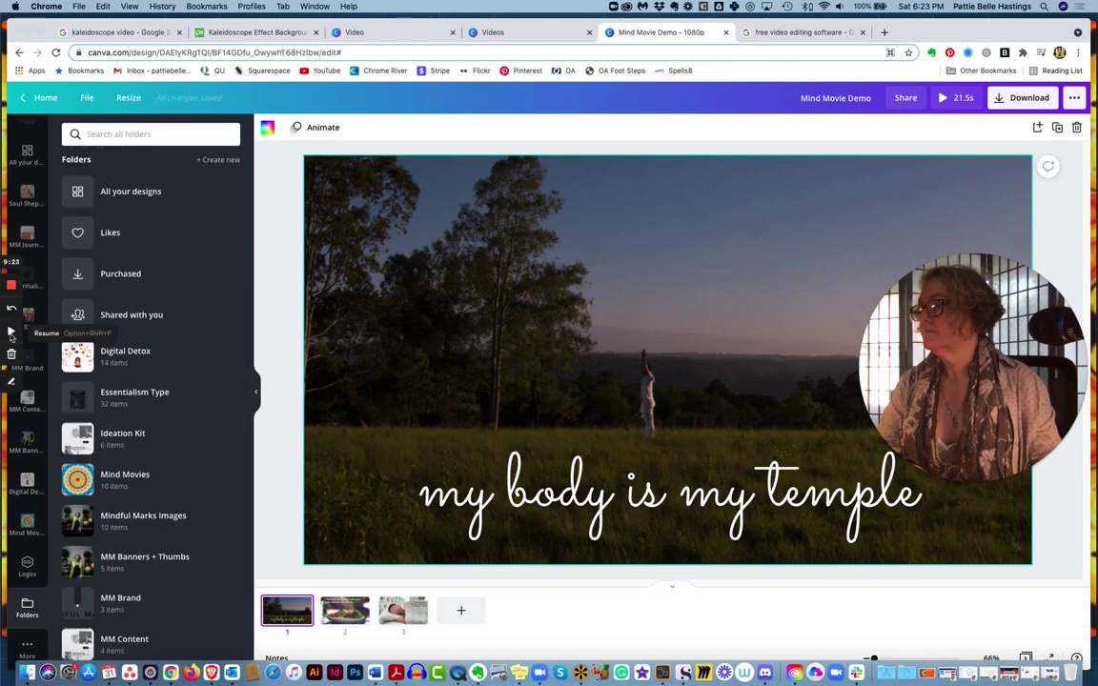
click(105, 481)
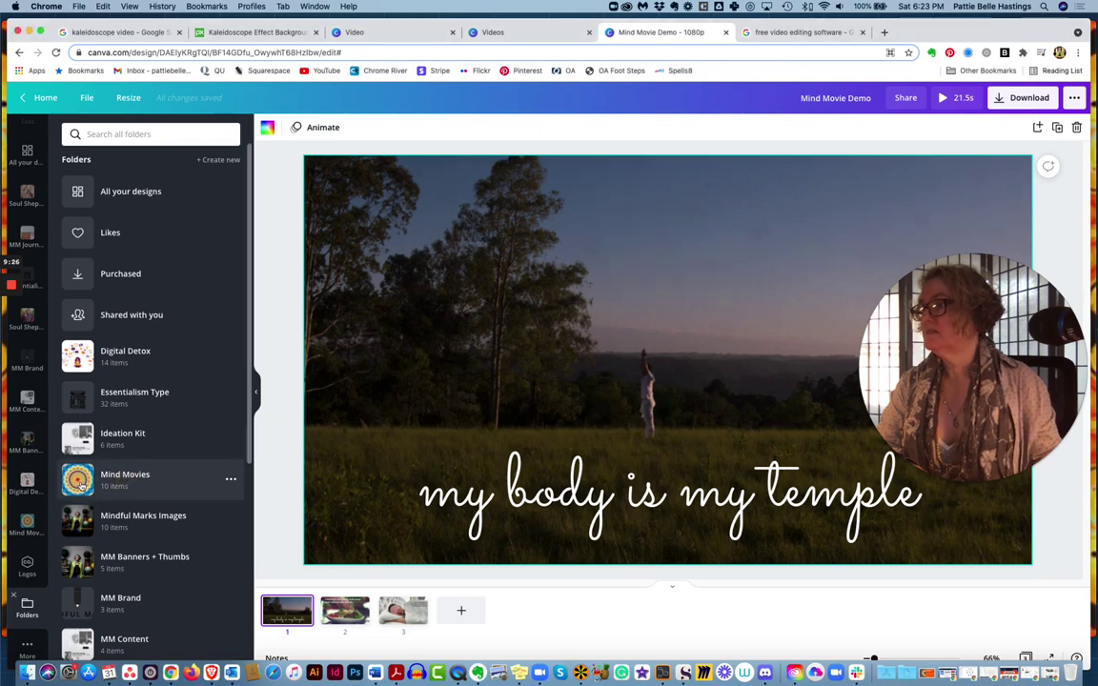
click(81, 483)
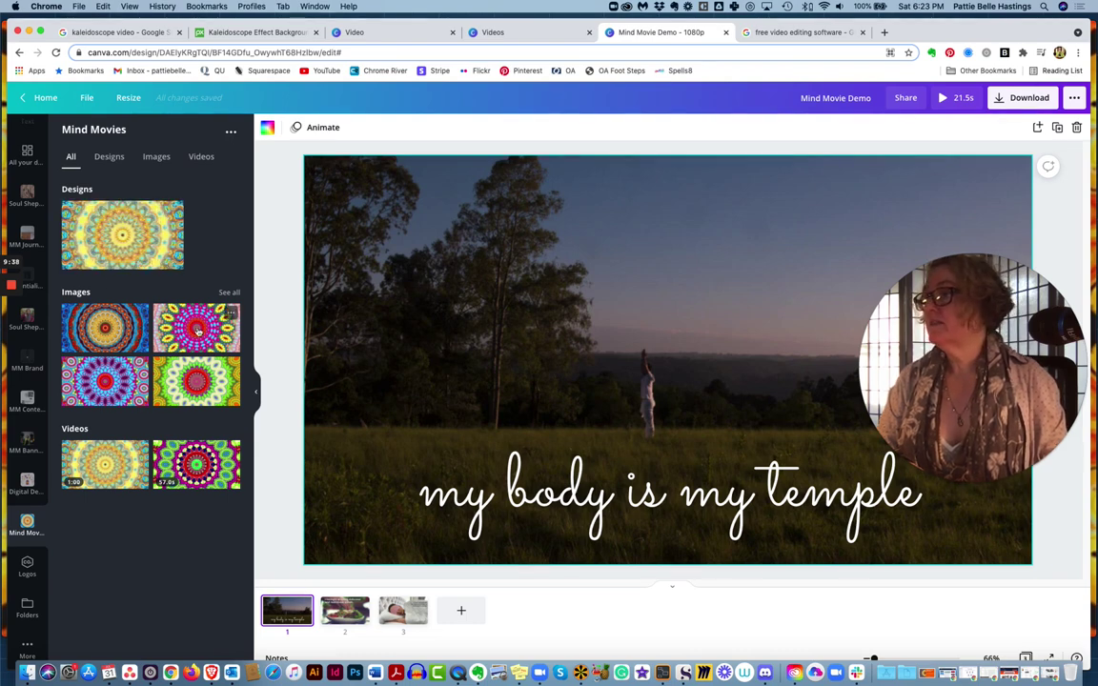
- Try placing the 1:00 yellow kaleidoscope video on the first page, and delete it from there
click(114, 474)
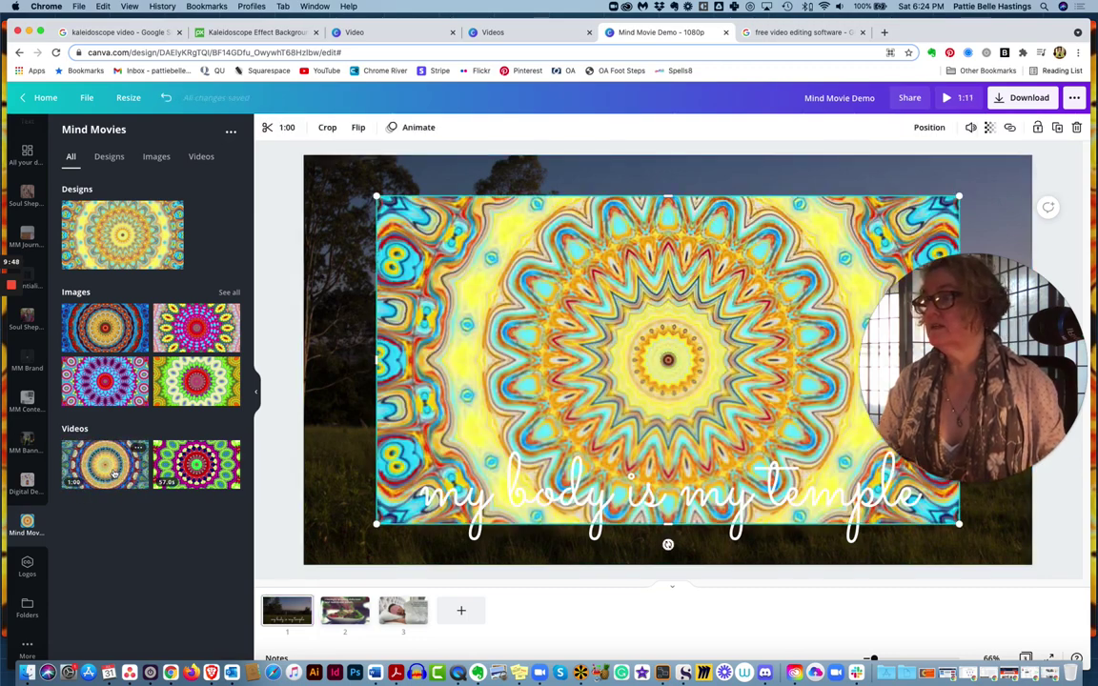
key(Delete)
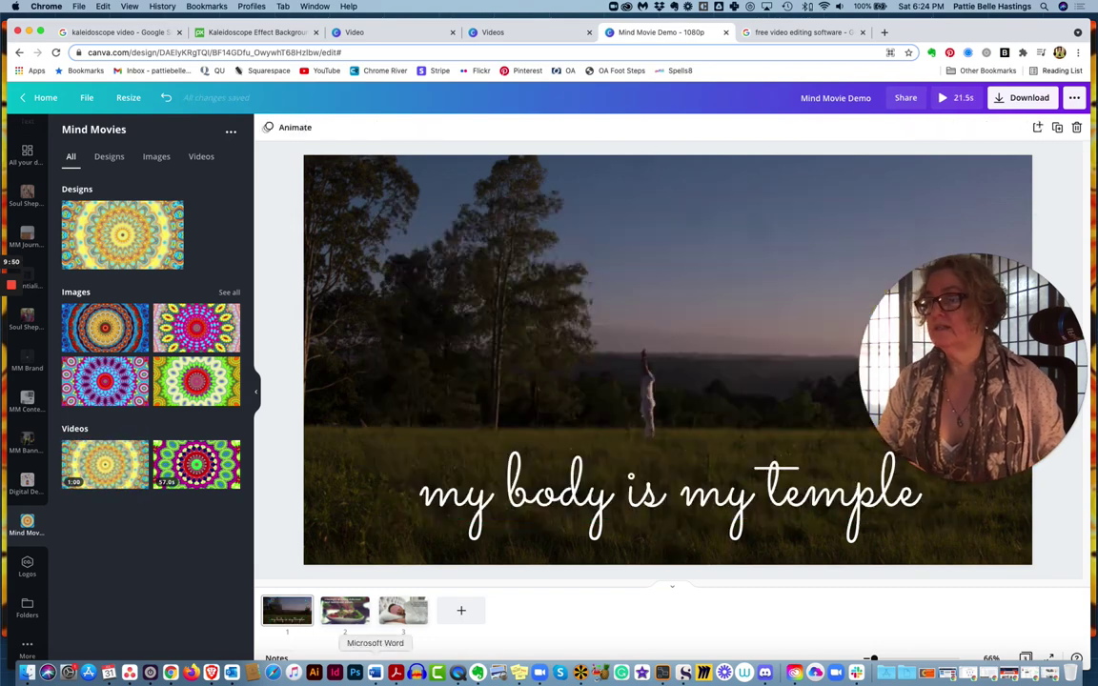
- Add a blank page after the third, place the 1:00 yellow kaleidoscope video on it, and enlarge the video to fill the page
click(461, 614)
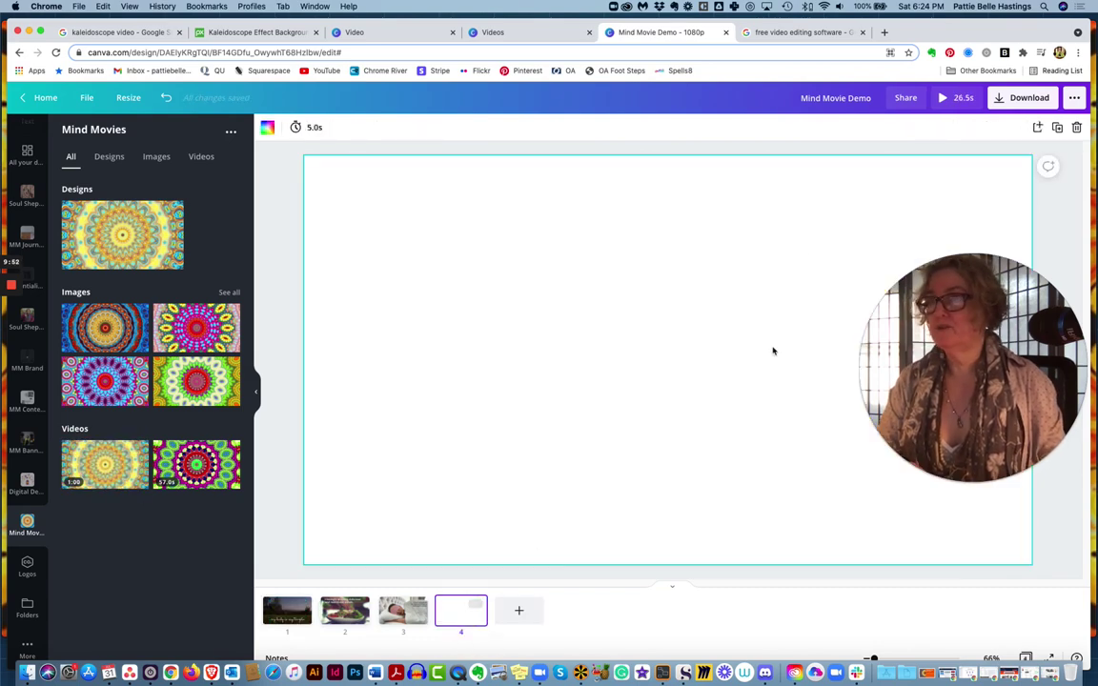
click(104, 462)
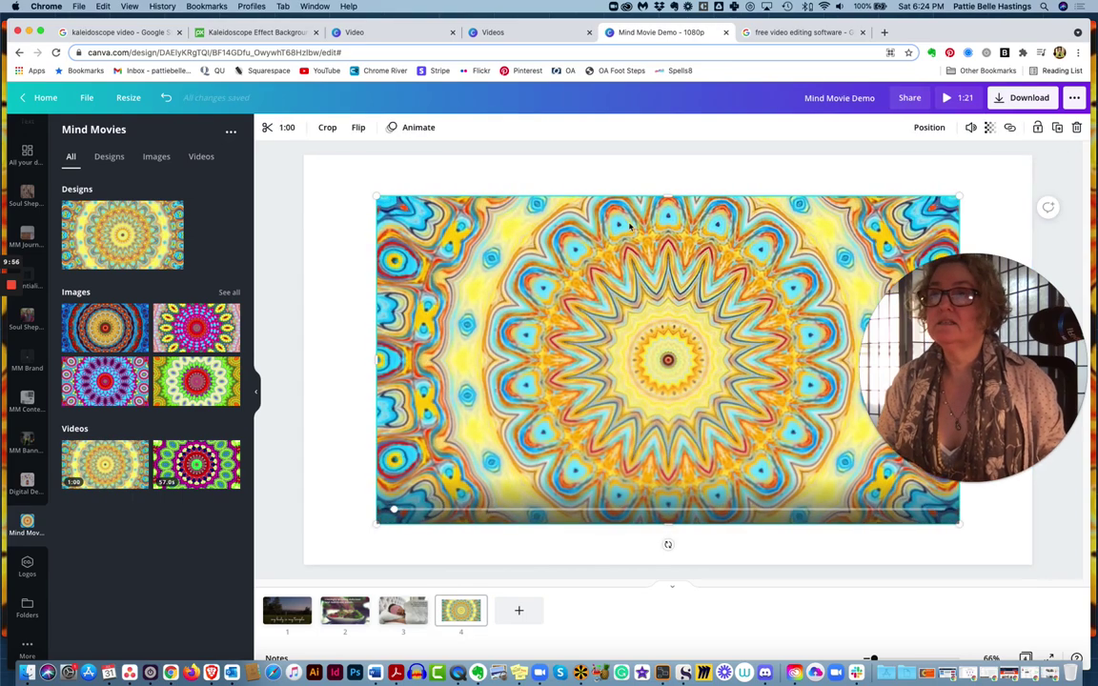
drag(957, 199, 1029, 149)
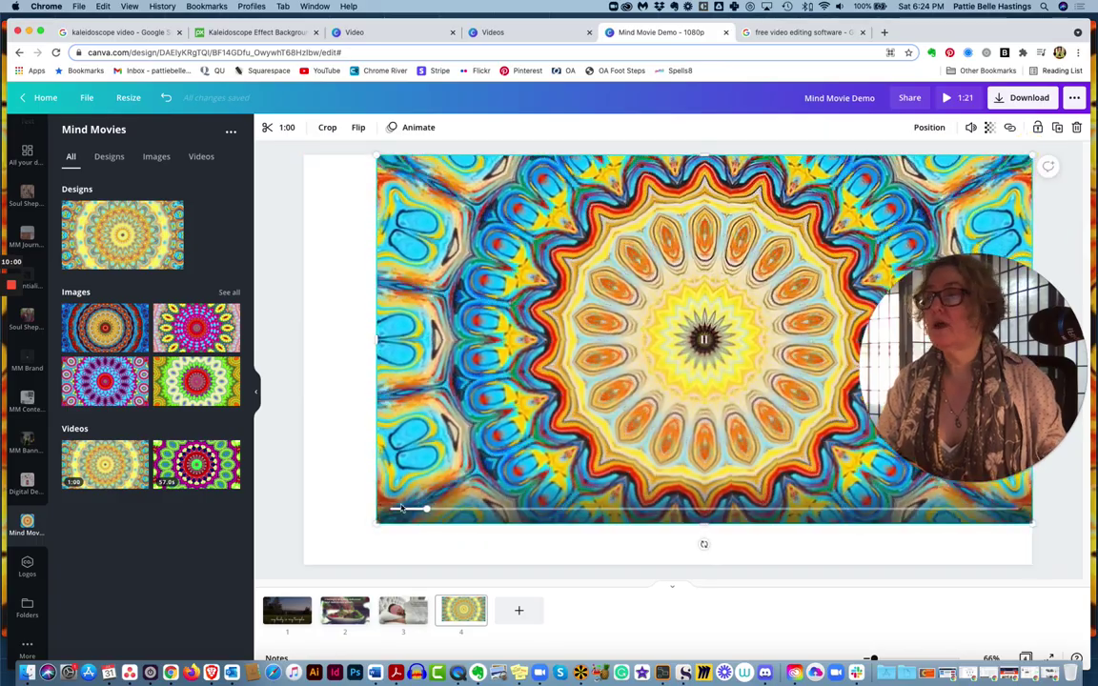
drag(367, 531, 302, 569)
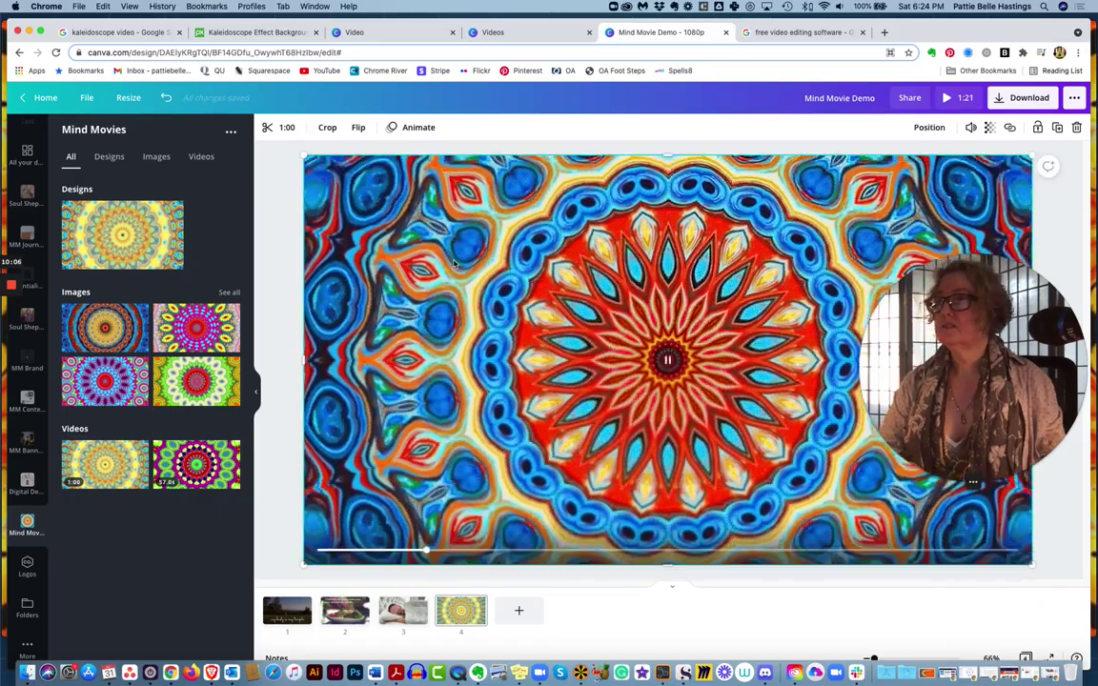
click(668, 362)
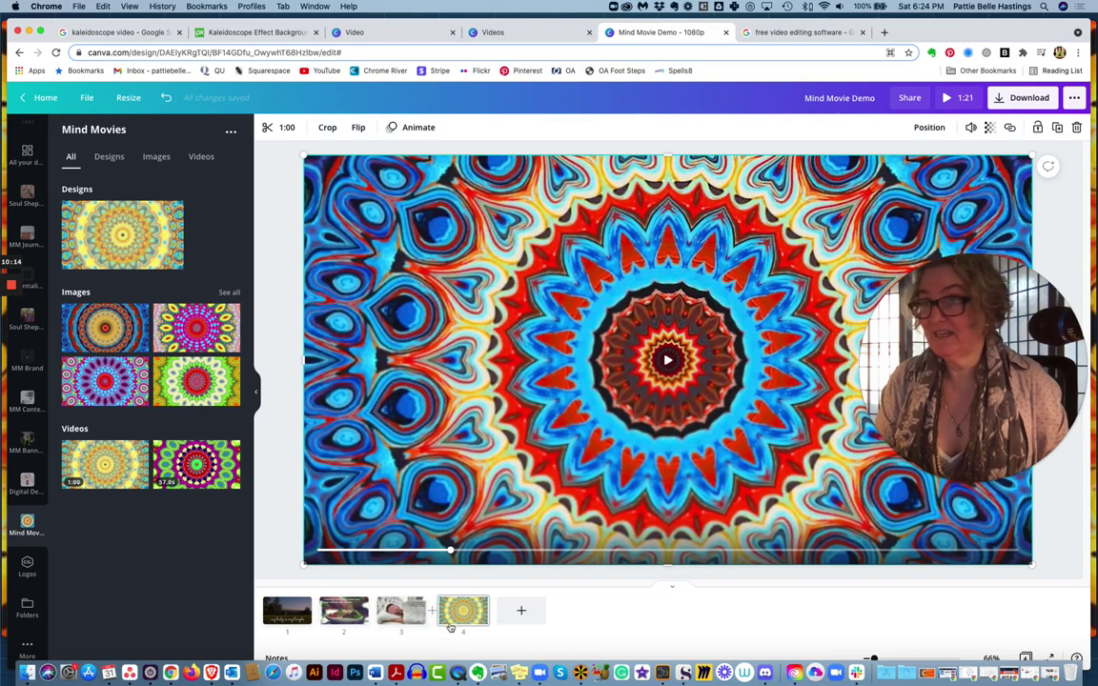
- Move the kaleidoscope page to the start of the movie and preview the movie from there
drag(446, 621, 272, 614)
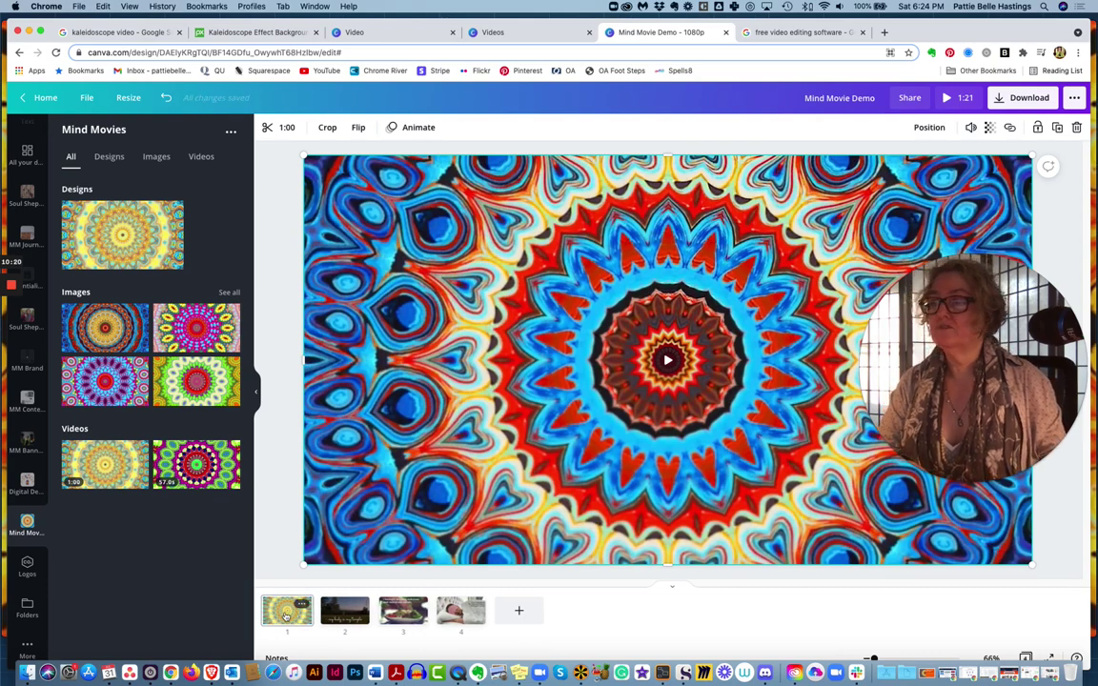
click(287, 615)
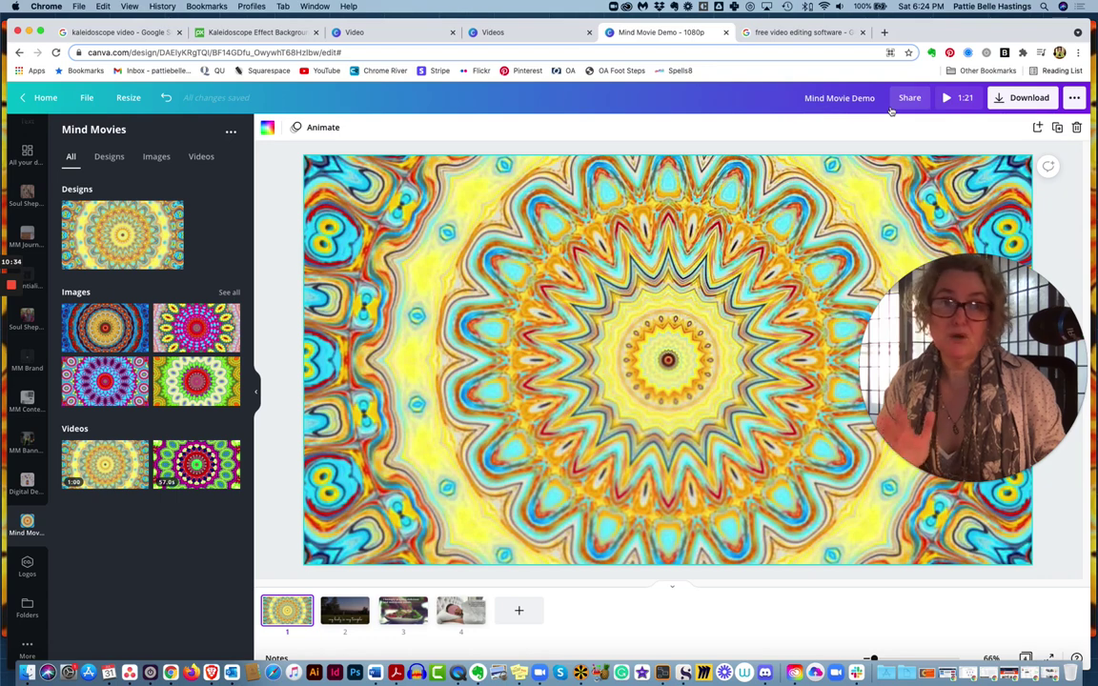
click(946, 98)
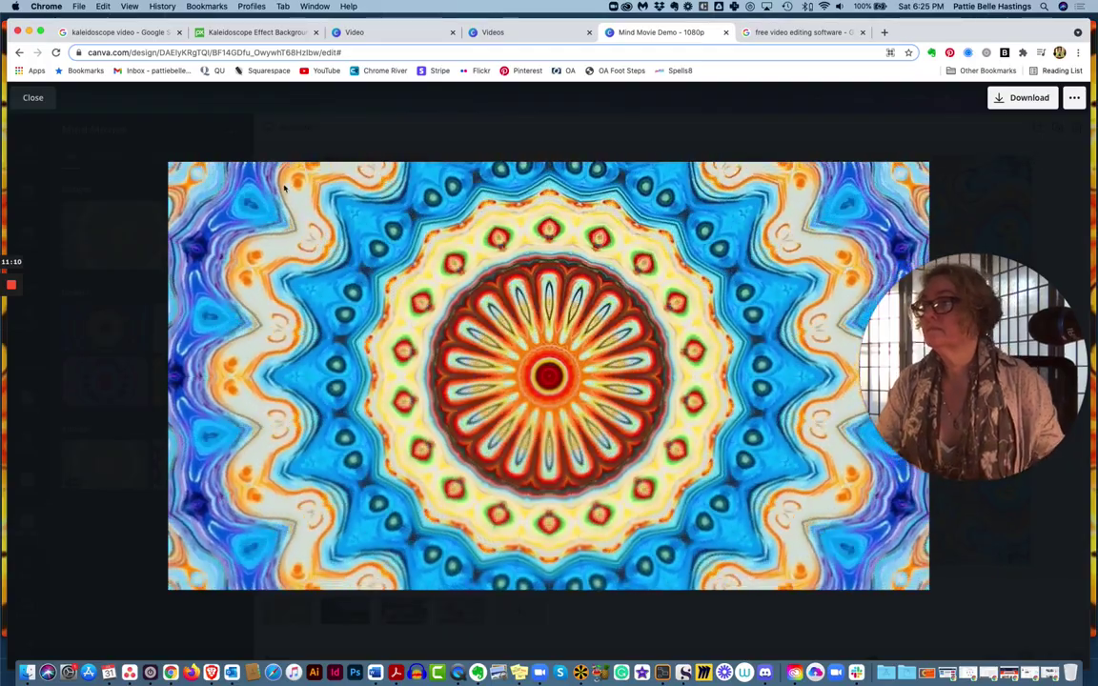
mouse_move(12, 263)
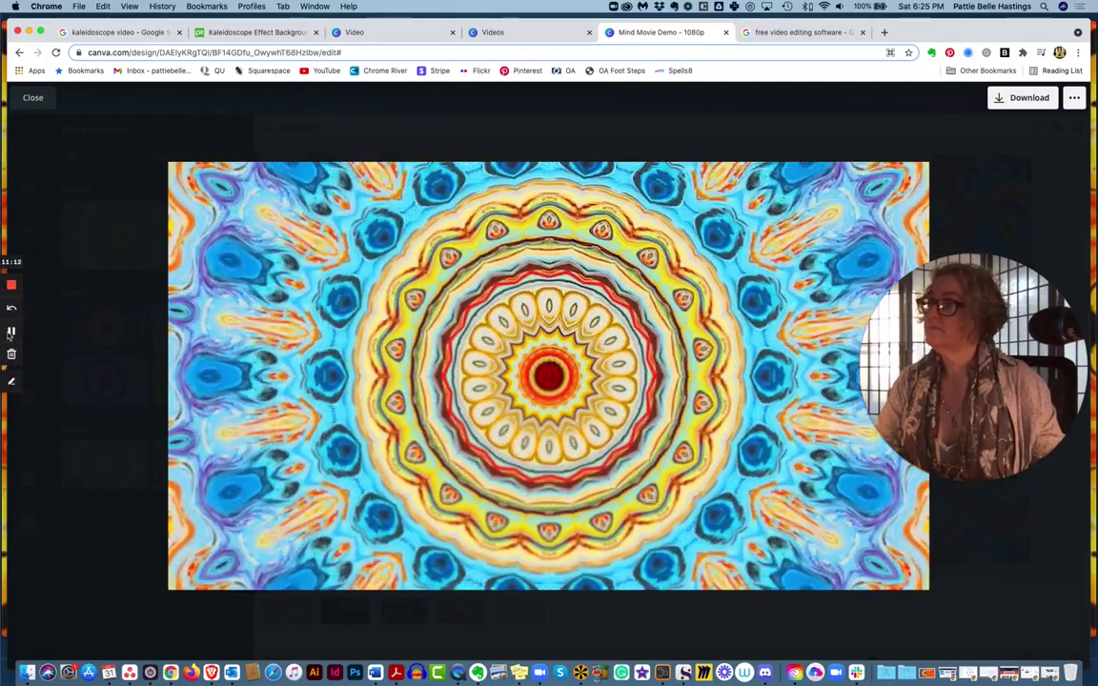
key(Escape)
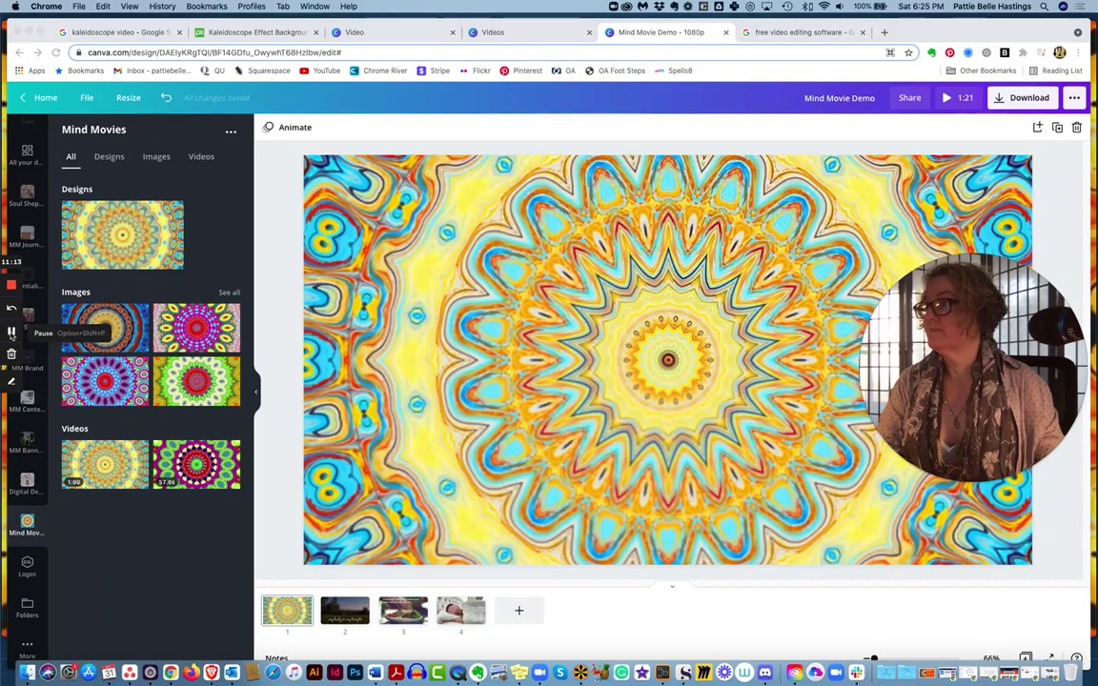
- Play the background videos of the three affirmation pages about the body as temple, nutritious meals and restful sleep
click(346, 617)
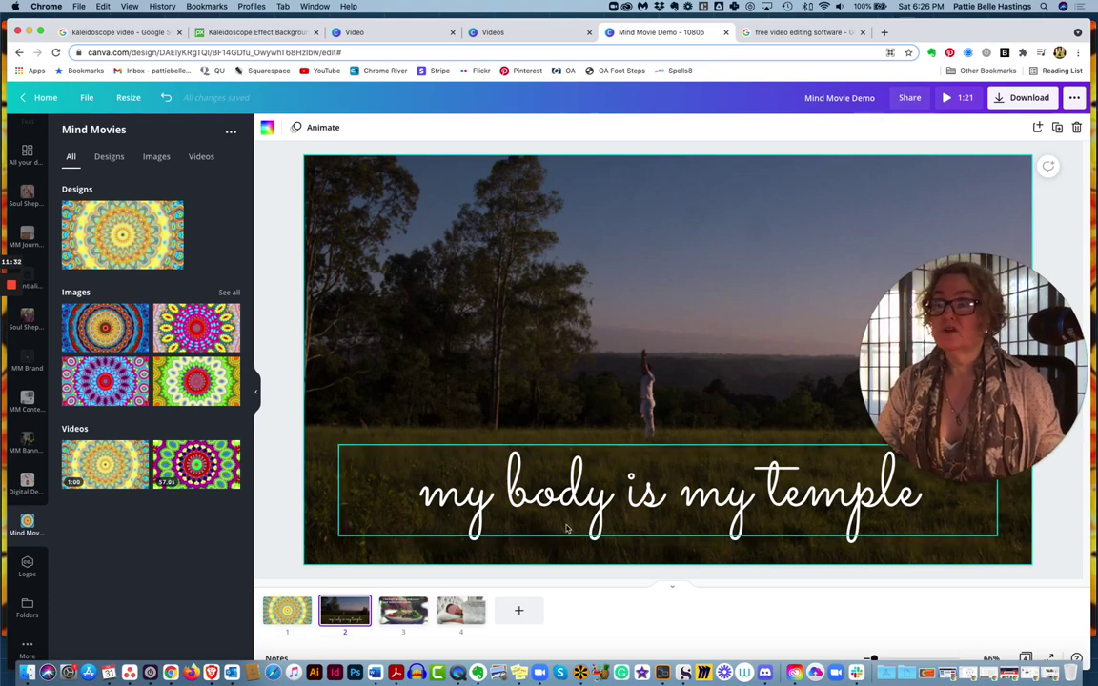
click(667, 360)
click(667, 361)
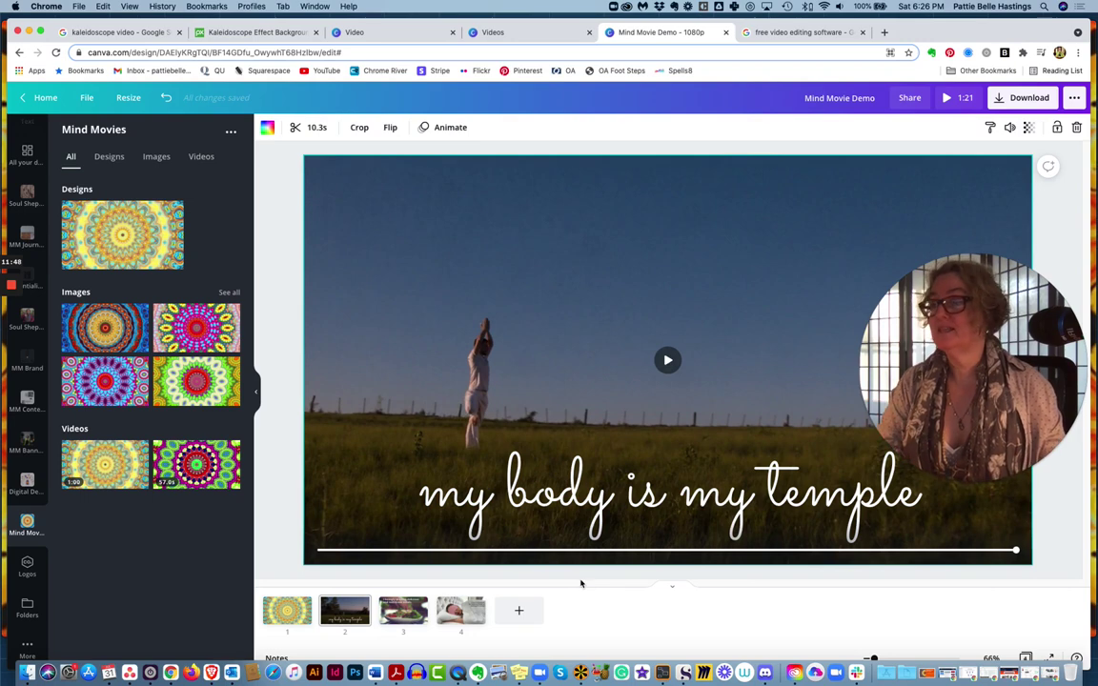
click(395, 616)
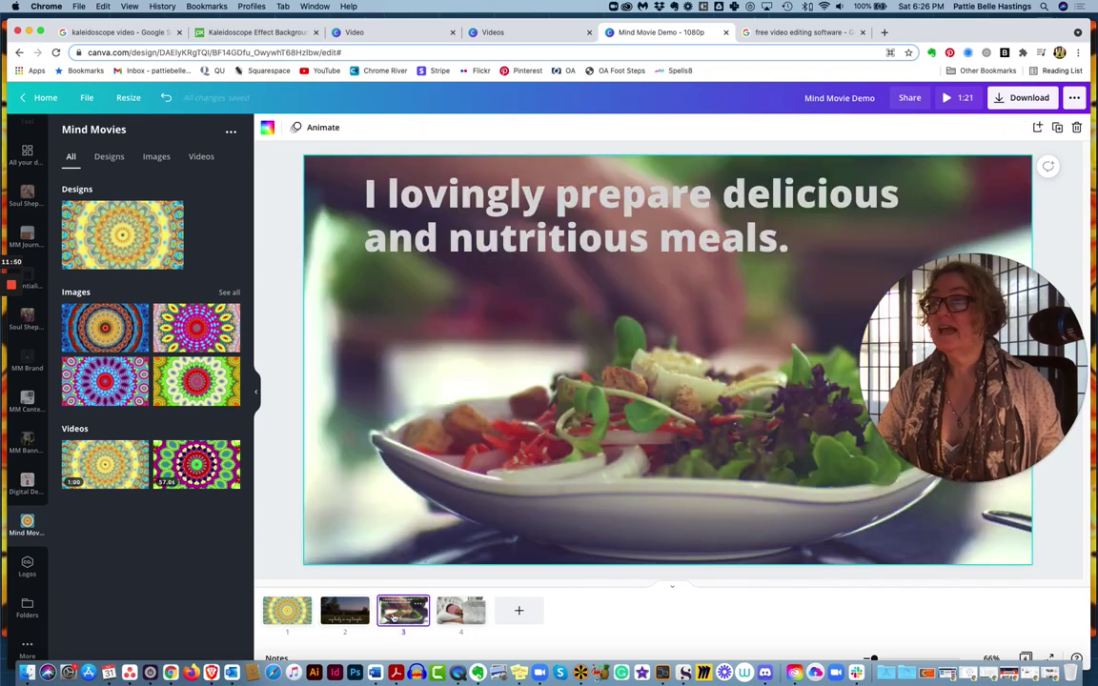
click(677, 391)
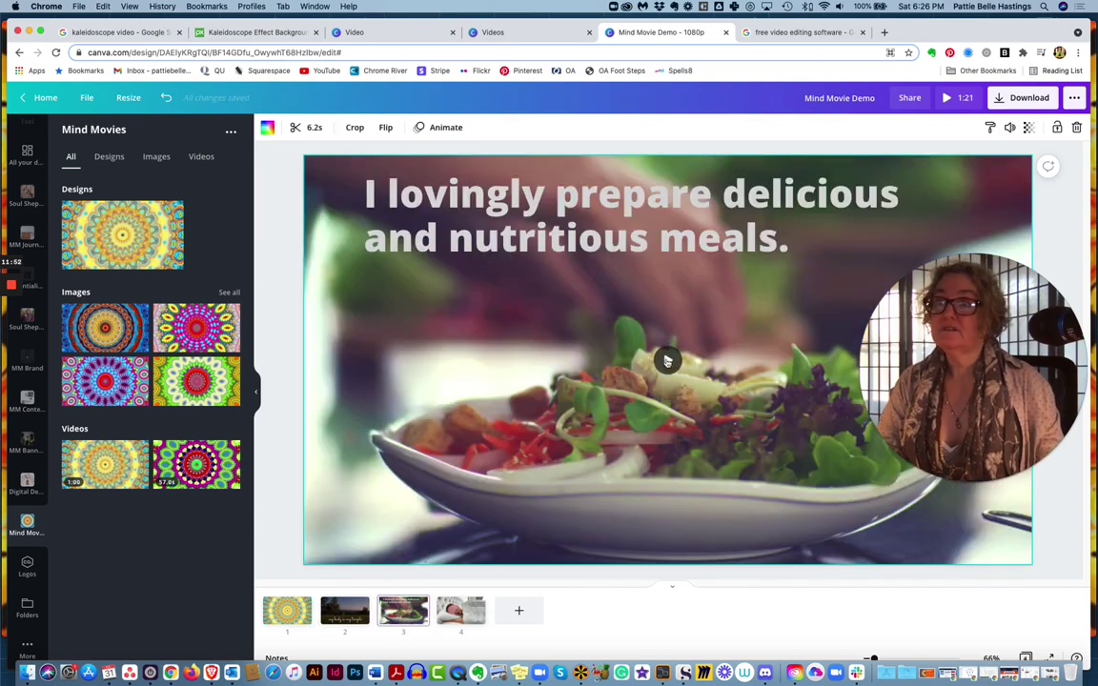
click(667, 360)
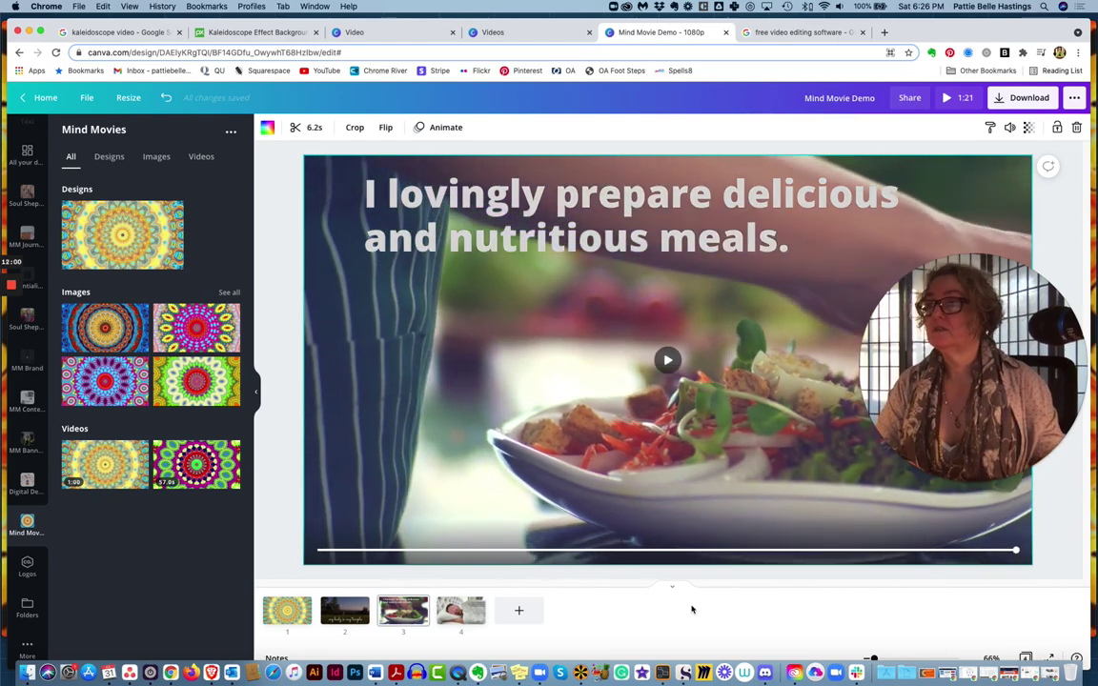
click(460, 610)
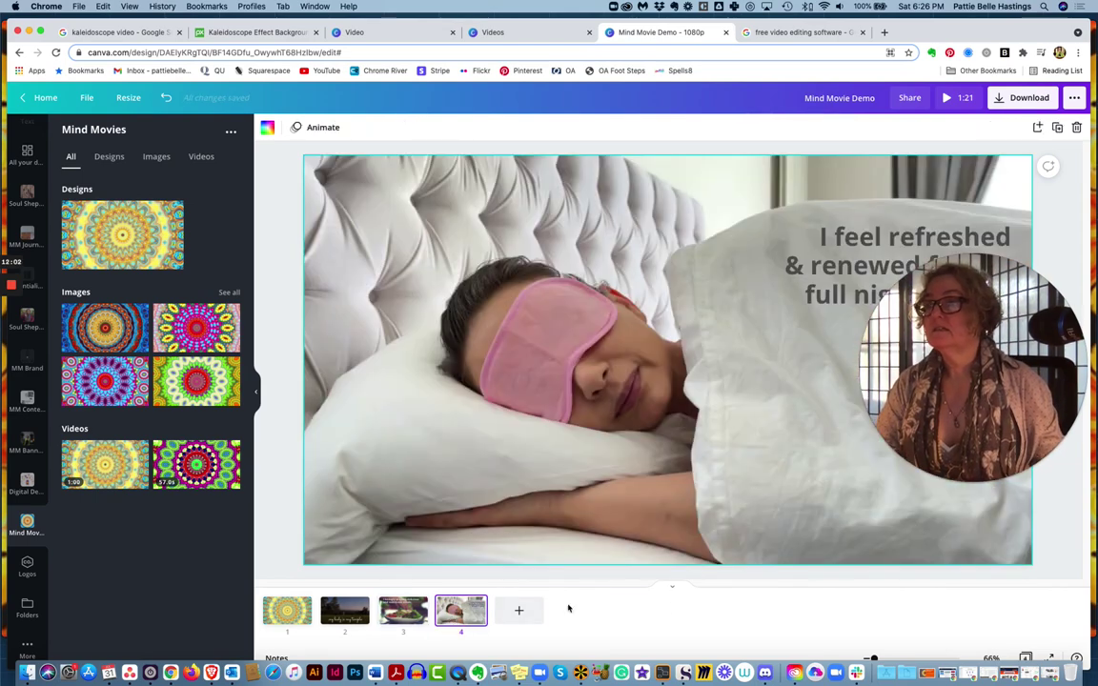
click(705, 352)
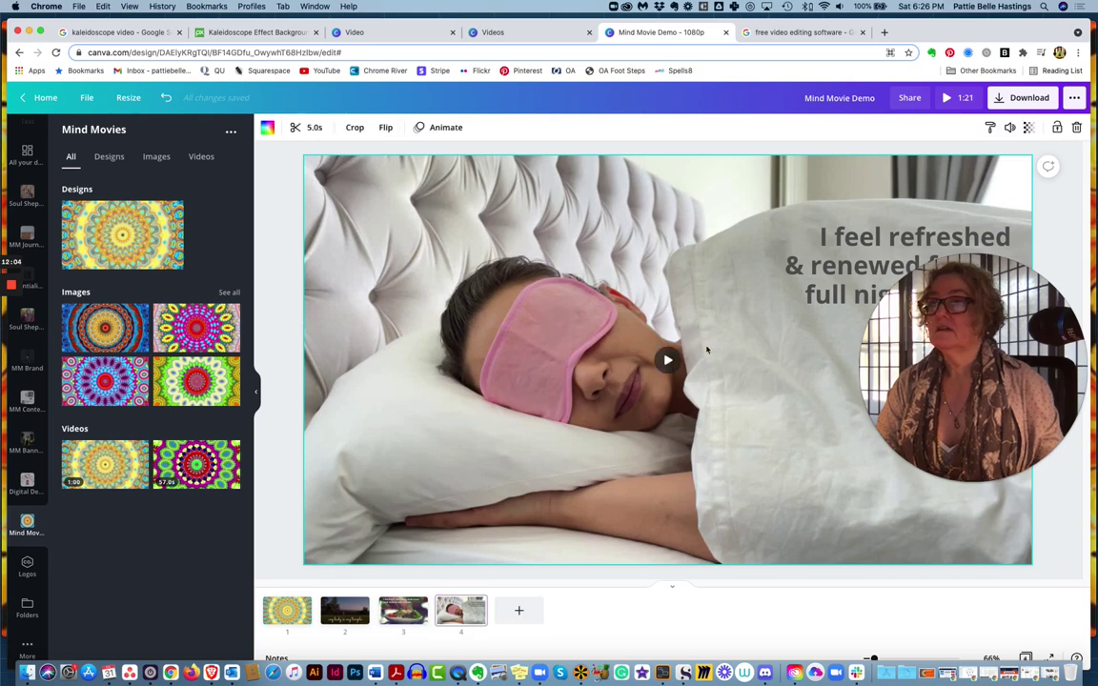
click(670, 360)
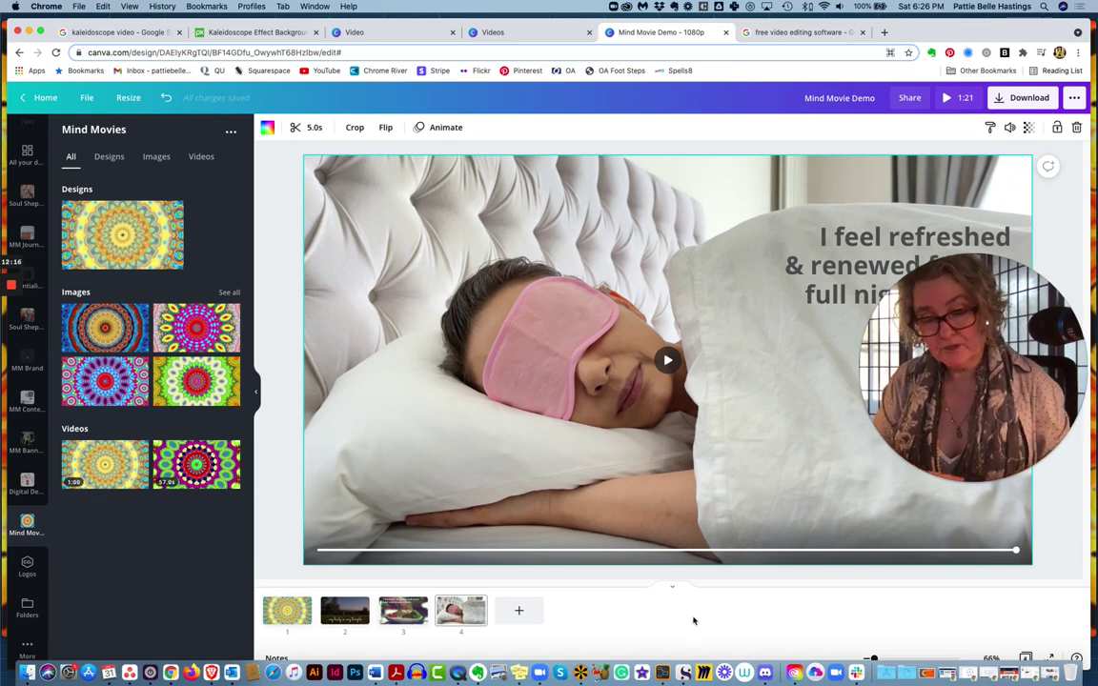
- Add a blank fifth page and search the elements for "walking", showing only videos
click(519, 612)
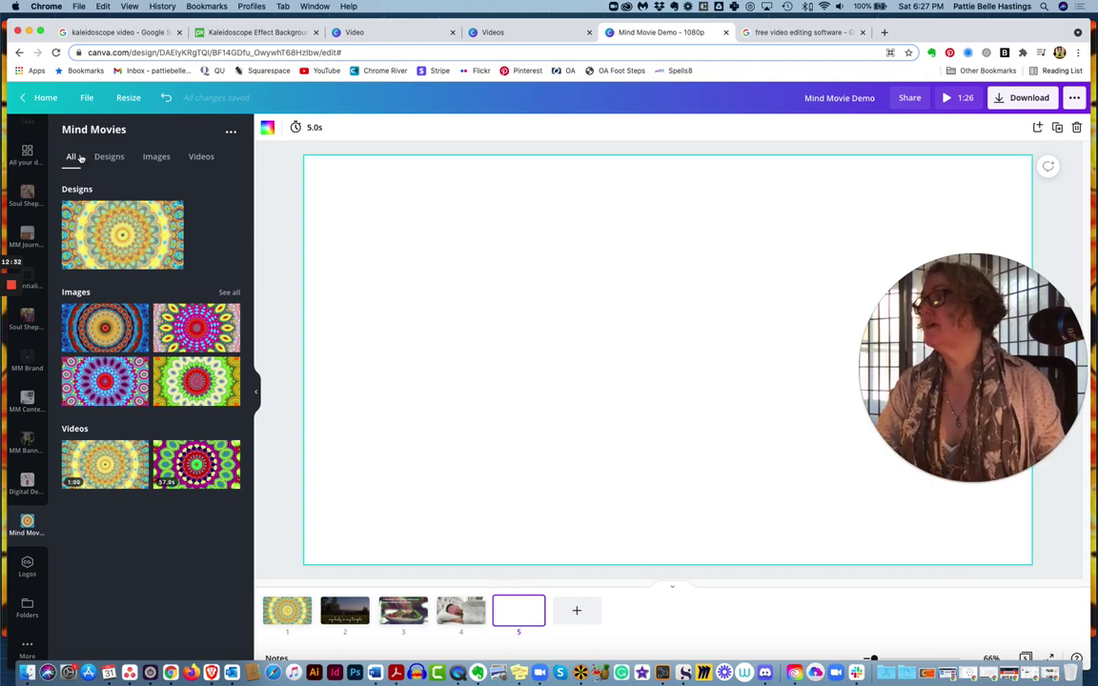
scroll(29, 160, up, 3)
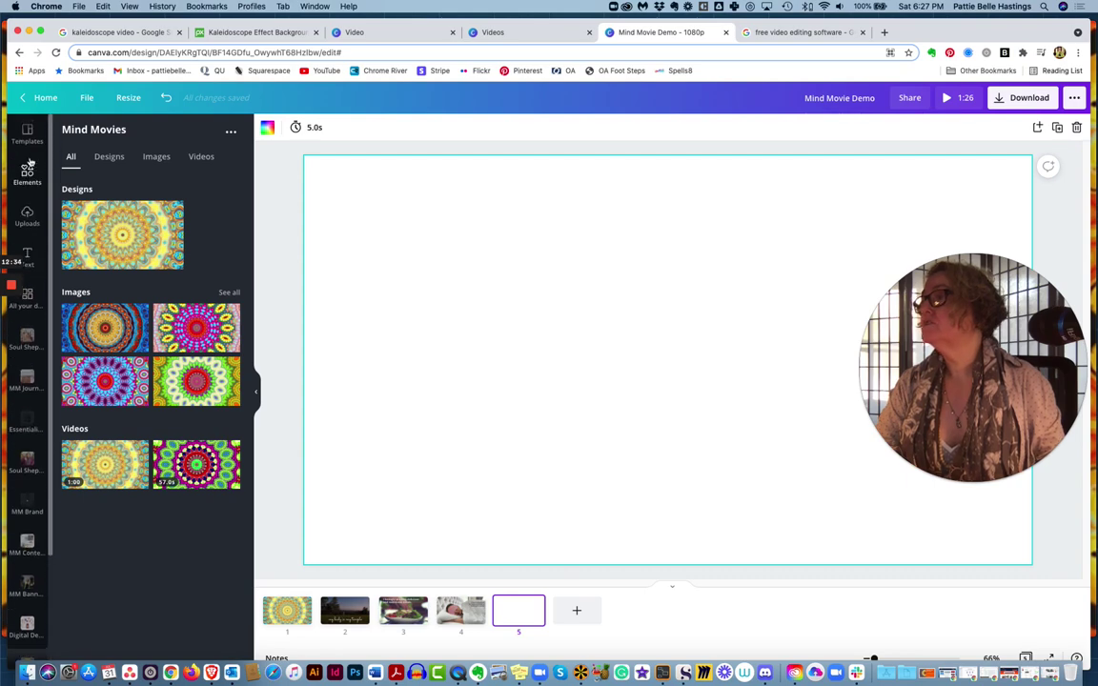
click(28, 171)
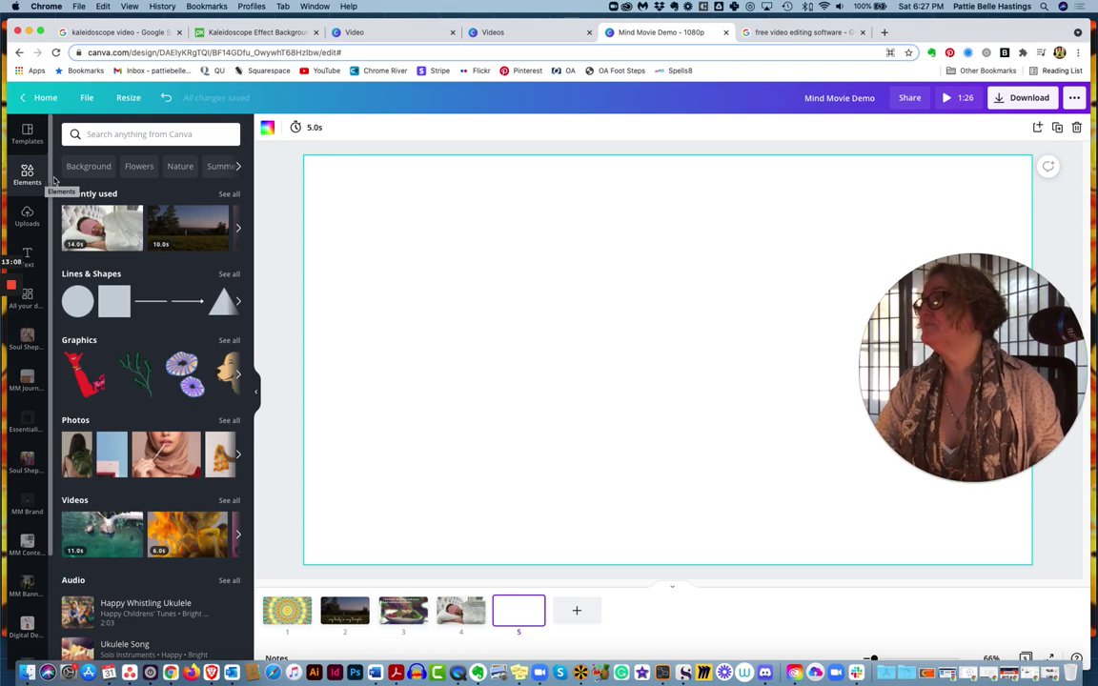
click(124, 134)
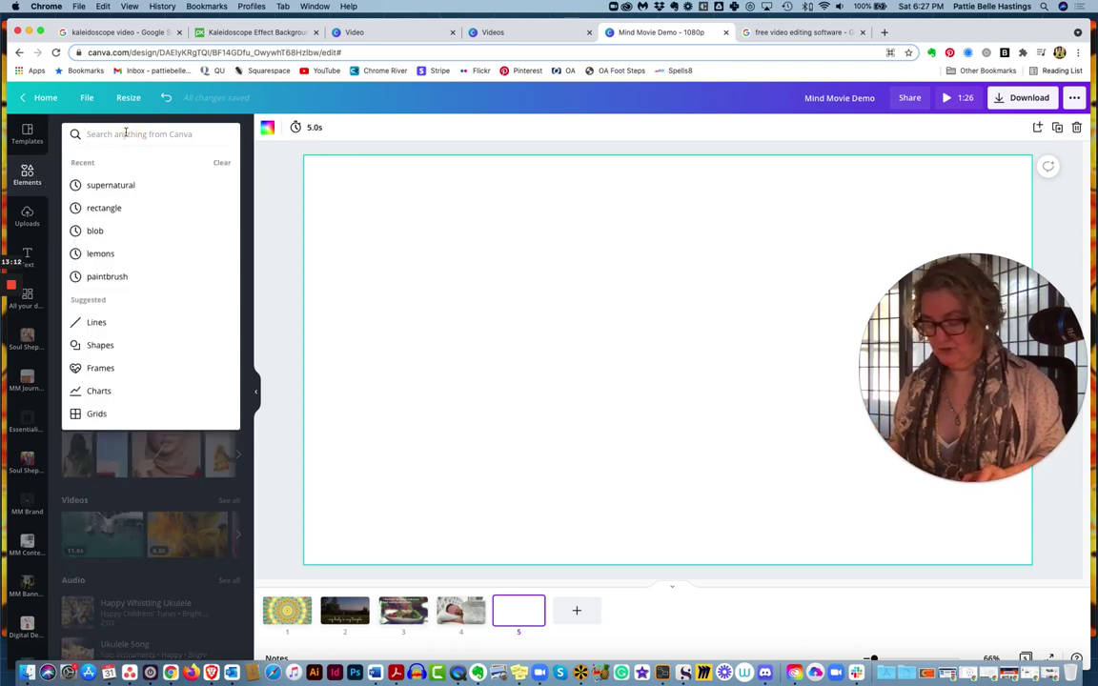
text(walking)
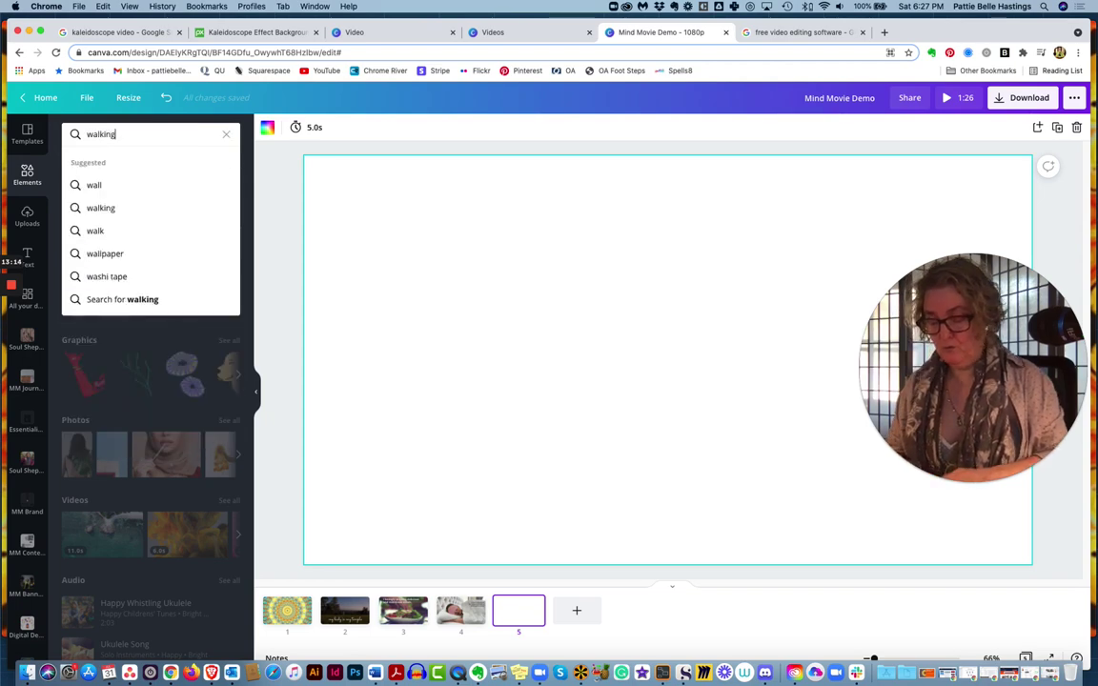
key(Return)
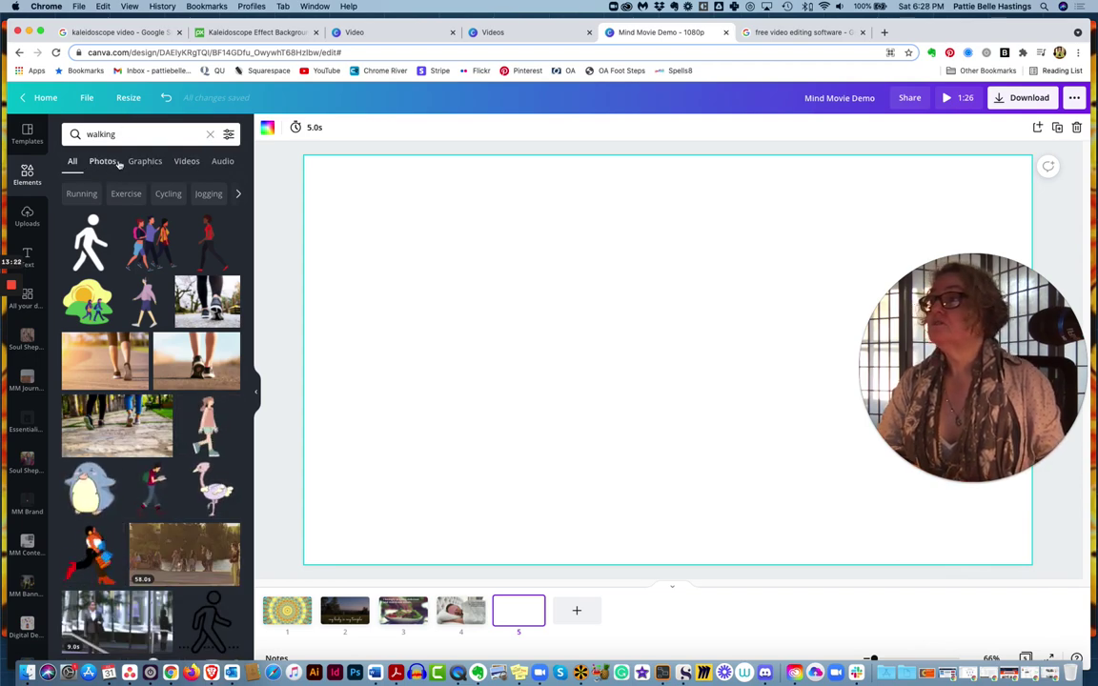
click(189, 162)
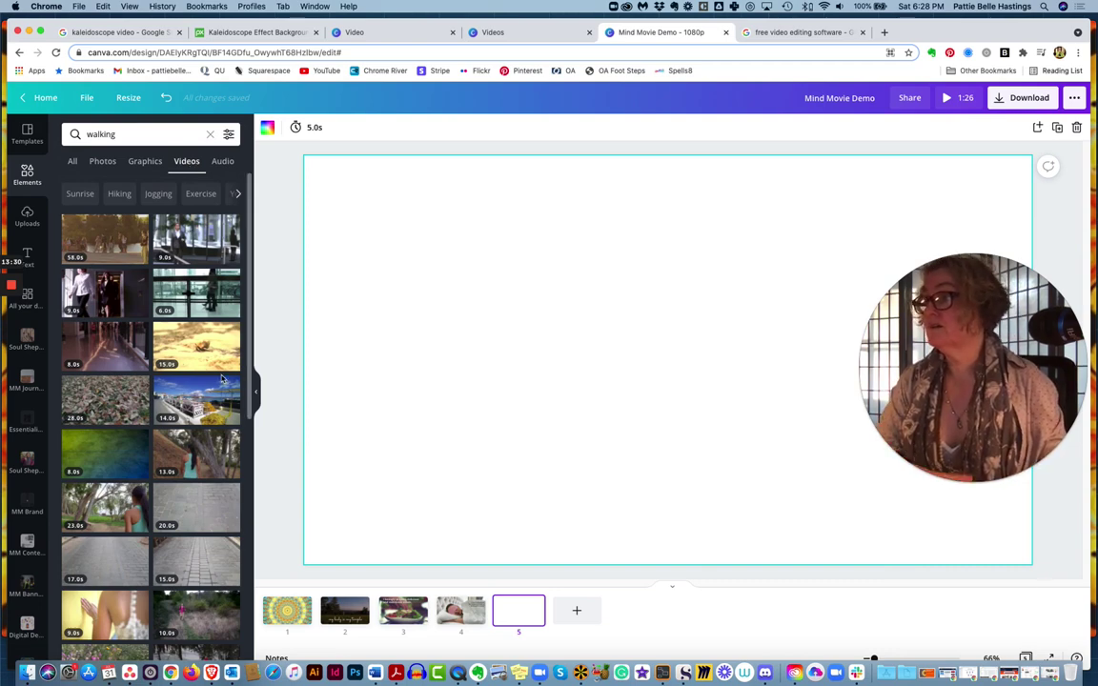
- Place the 13.0s video of the woman walking in a turquoise top on page 5 and enlarge it to fill the page
click(200, 461)
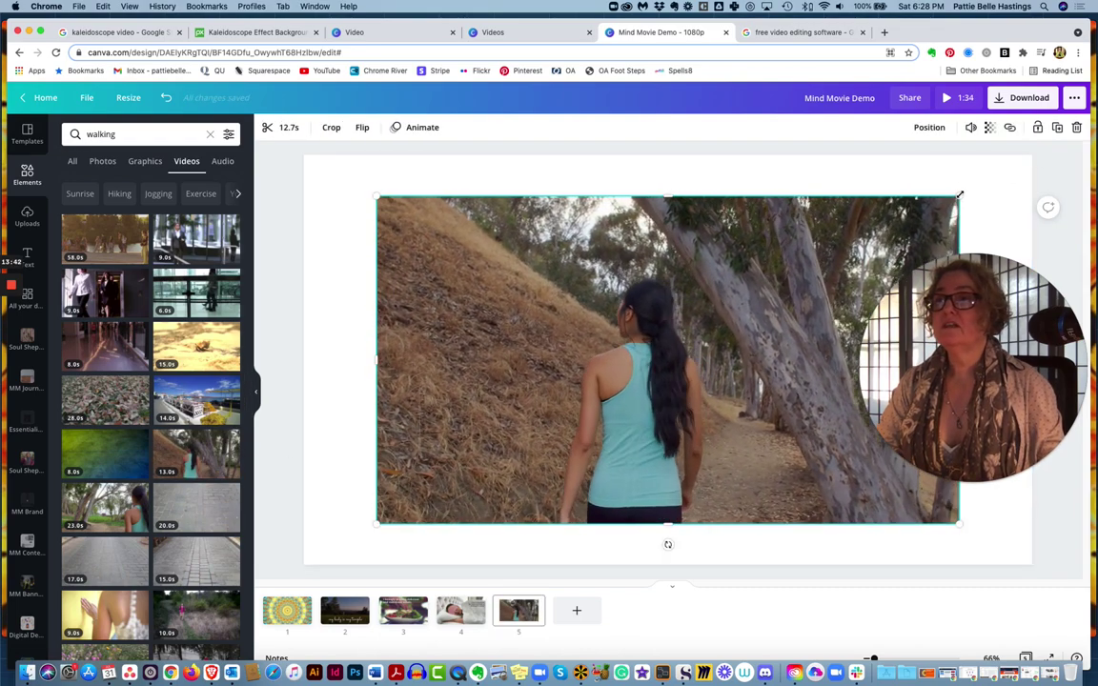
drag(960, 195, 1029, 151)
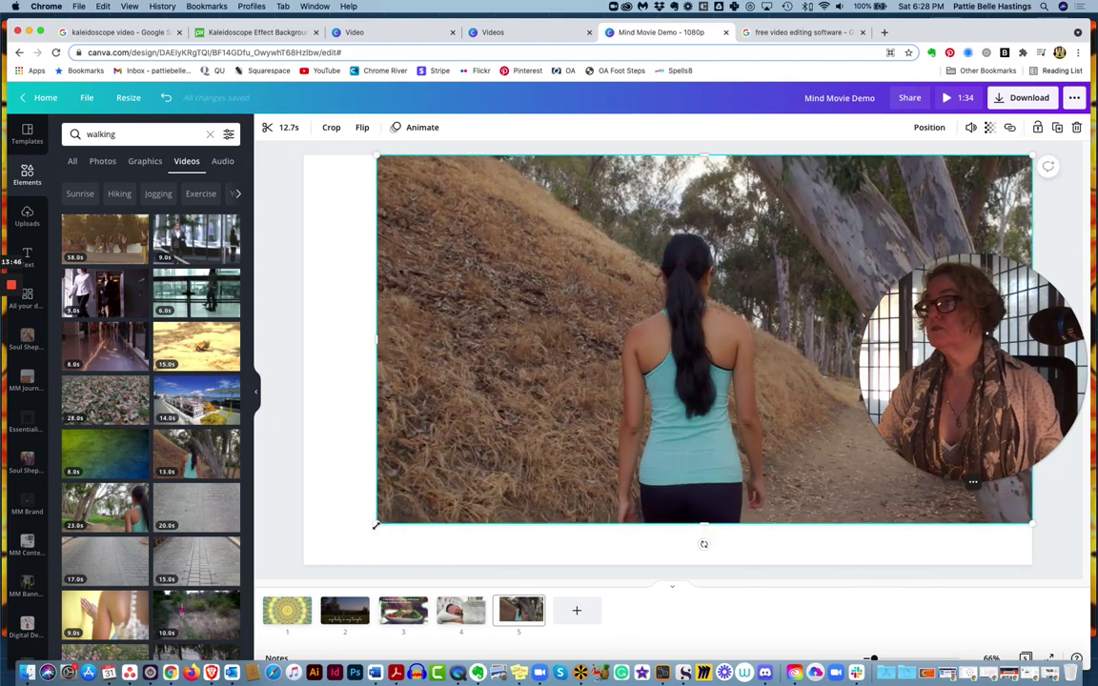
drag(337, 543, 296, 561)
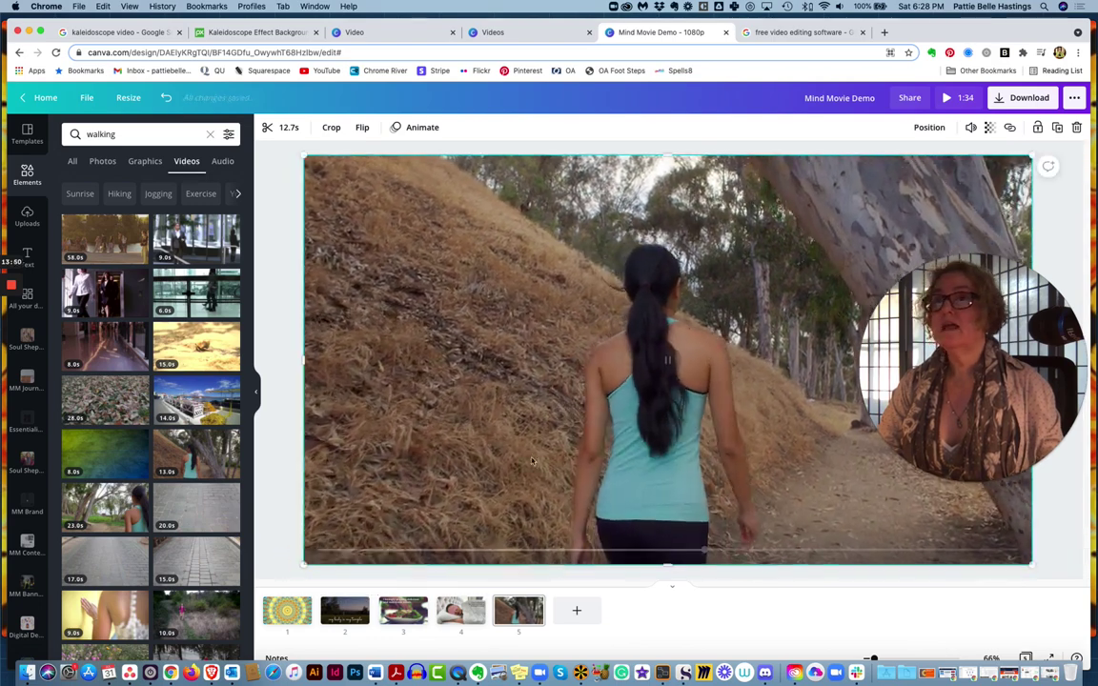
mouse_move(685, 348)
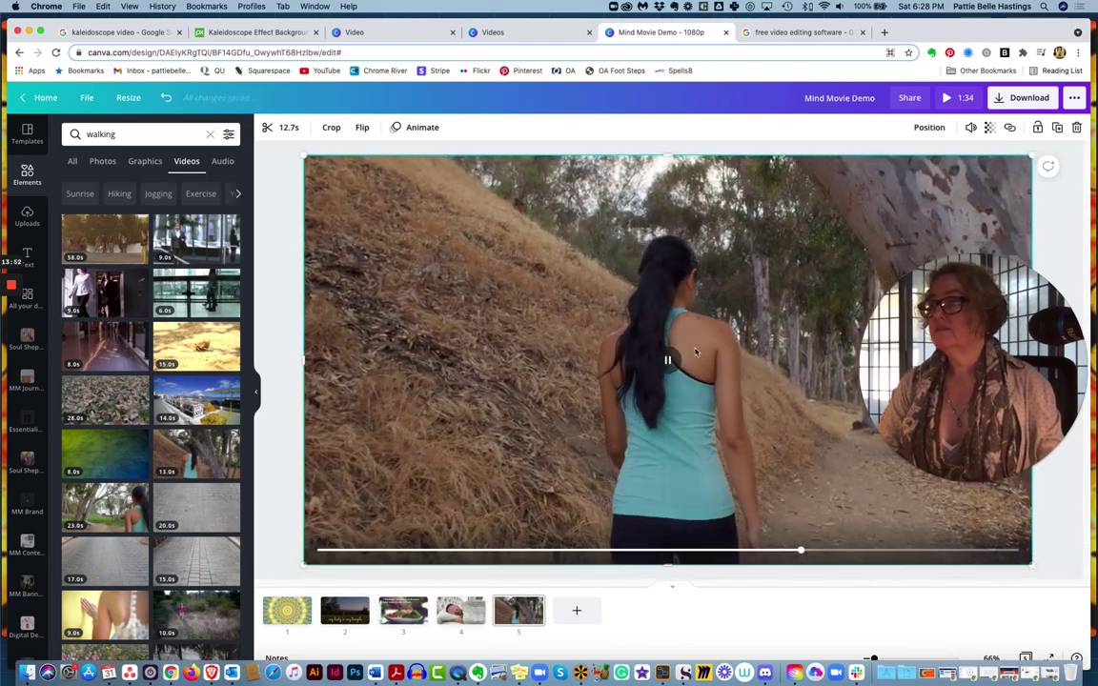
click(688, 358)
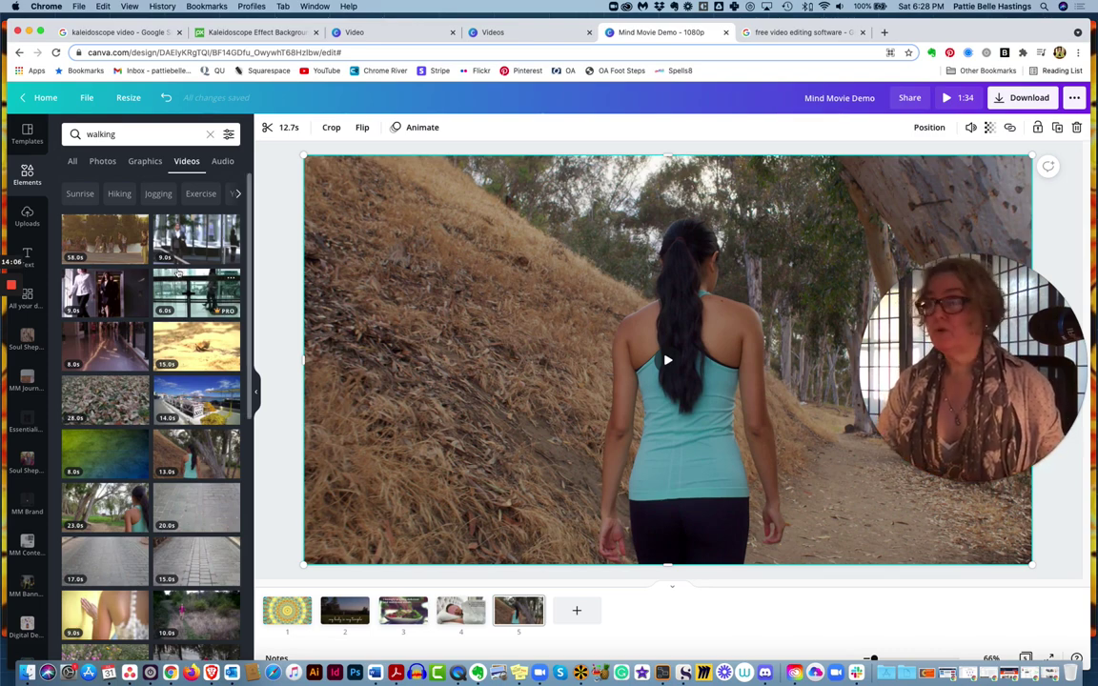
- Add a heading to the walking page and position it in the page's upper-left corner
click(29, 258)
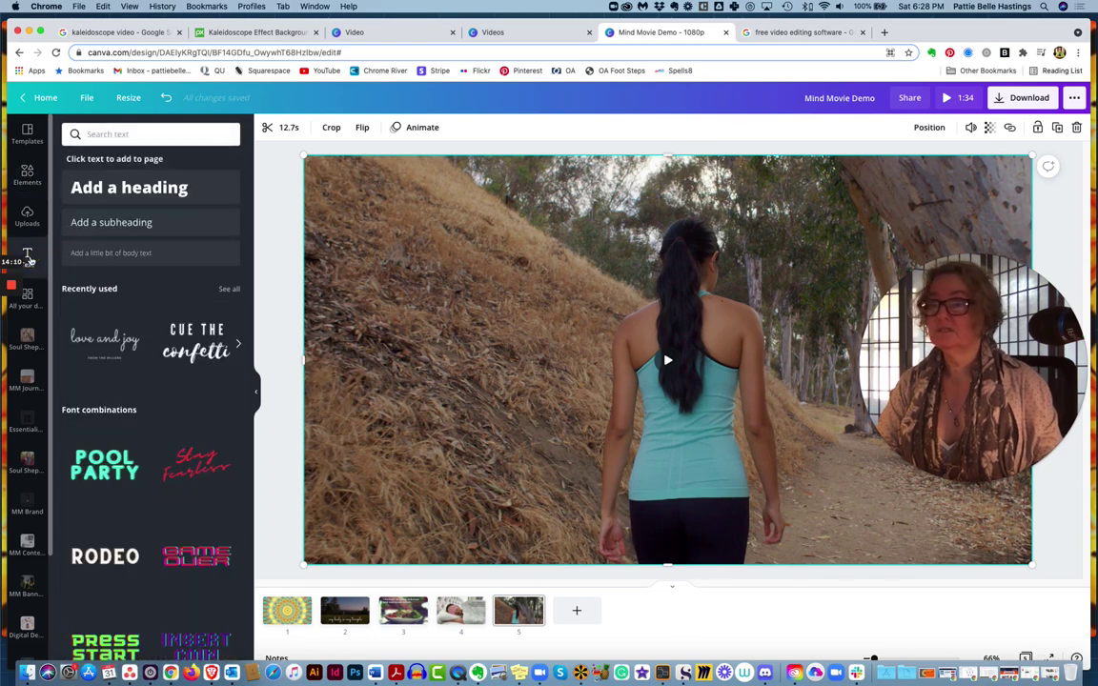
click(164, 191)
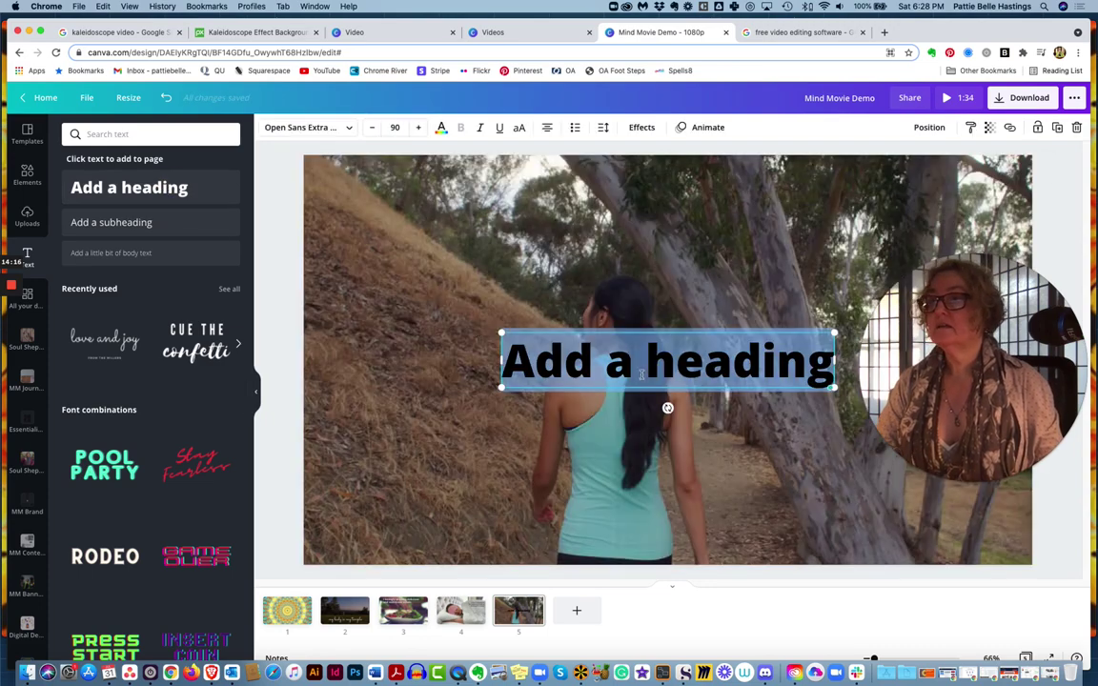
drag(701, 388, 516, 227)
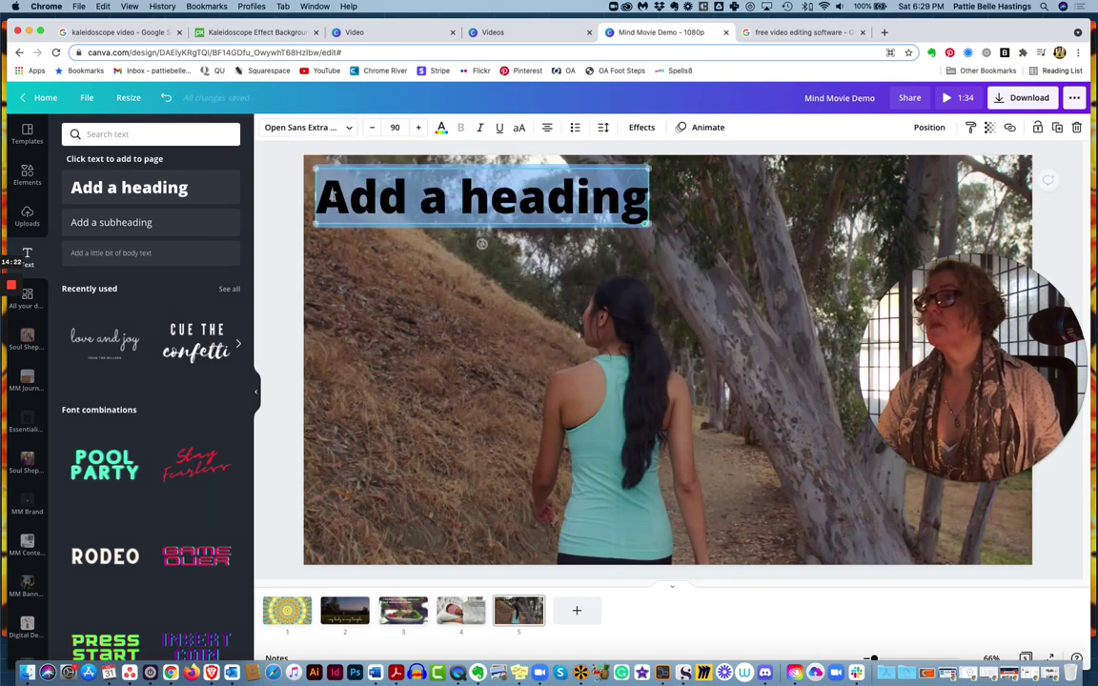
- Replace the heading text on the walking page with "I move my body daily and enjoy the energy I generate."
click(446, 201)
key(super+a)
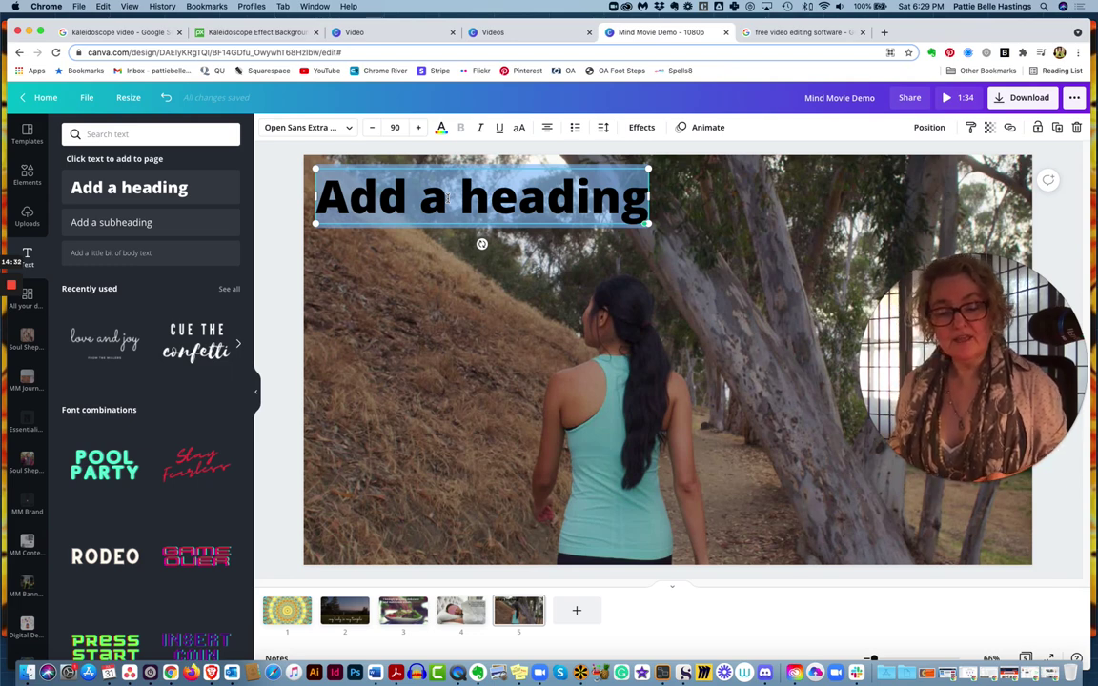
text(I)
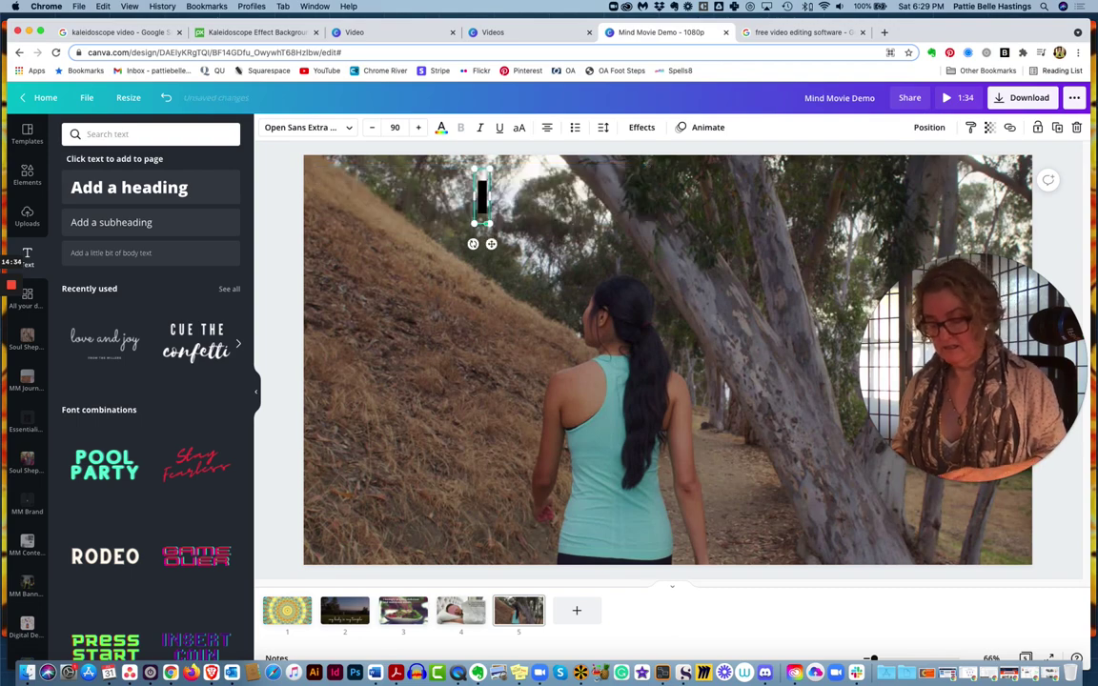
text( move my body daily and en)
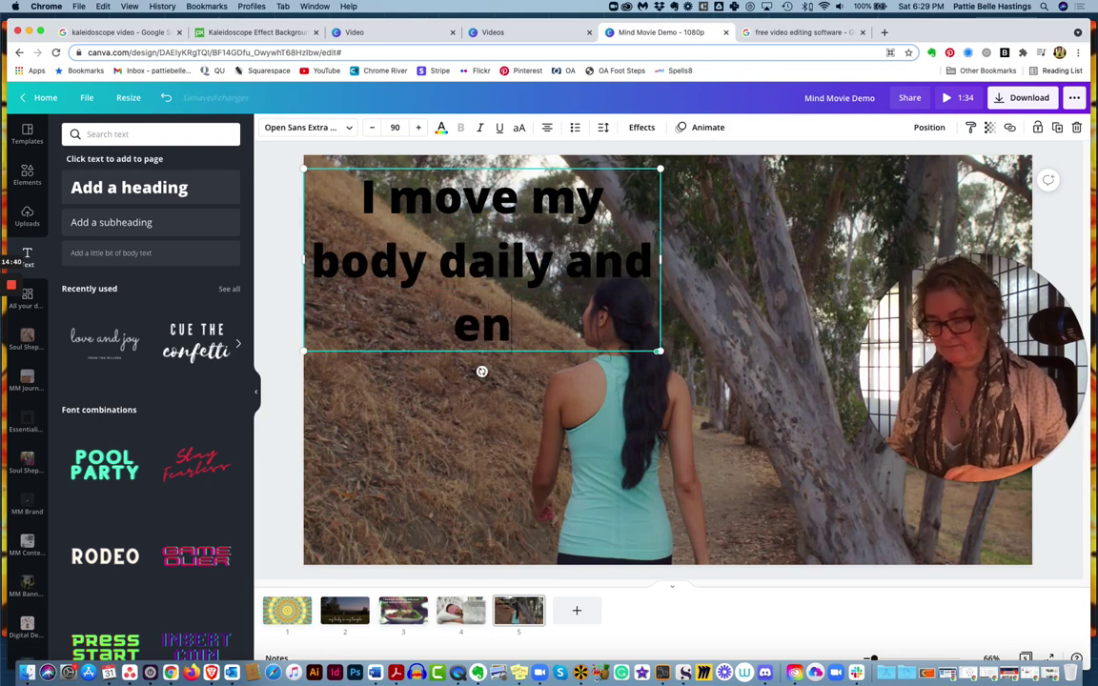
text(jot)
key(BackSpace)
text(y )
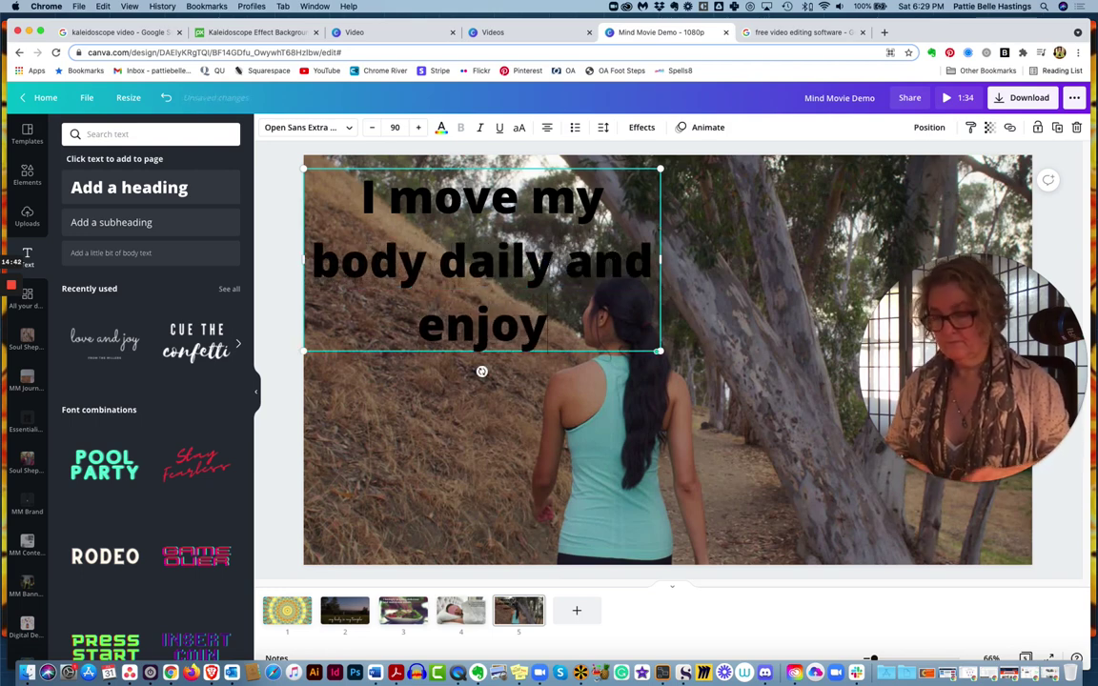
text(the en)
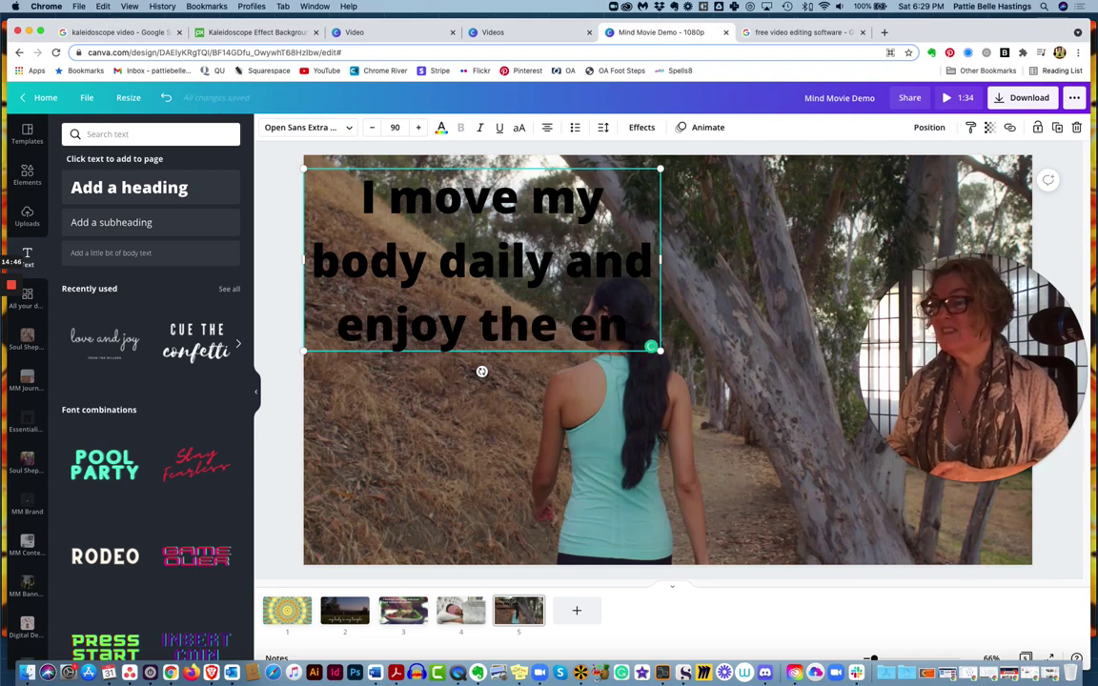
text(ergy)
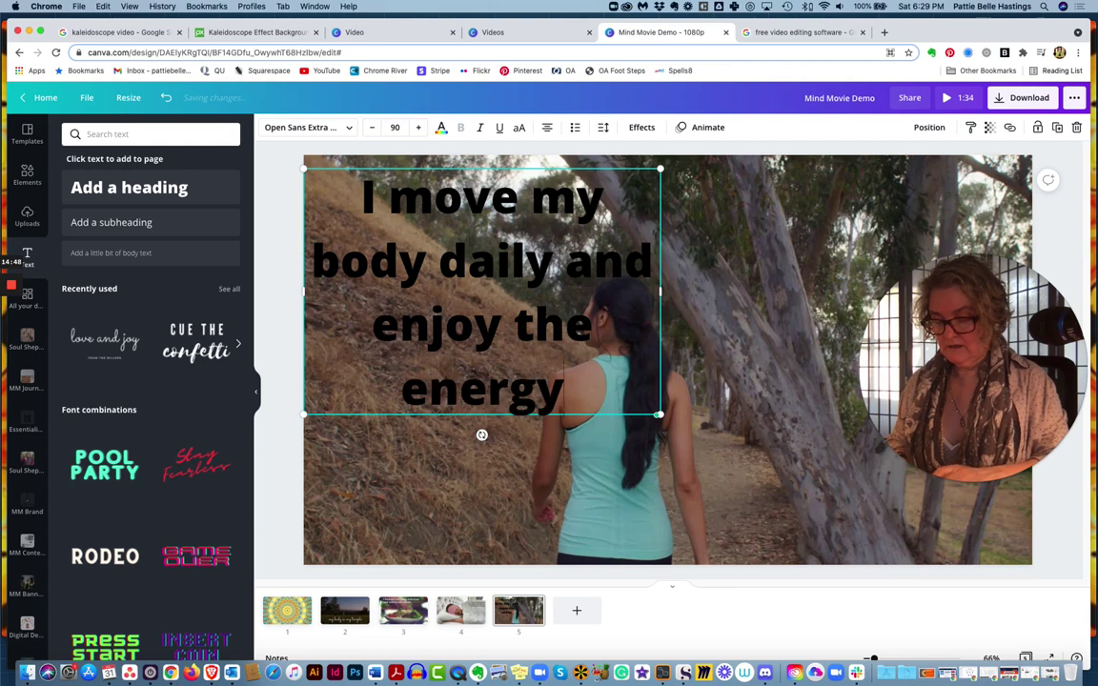
text( I gener)
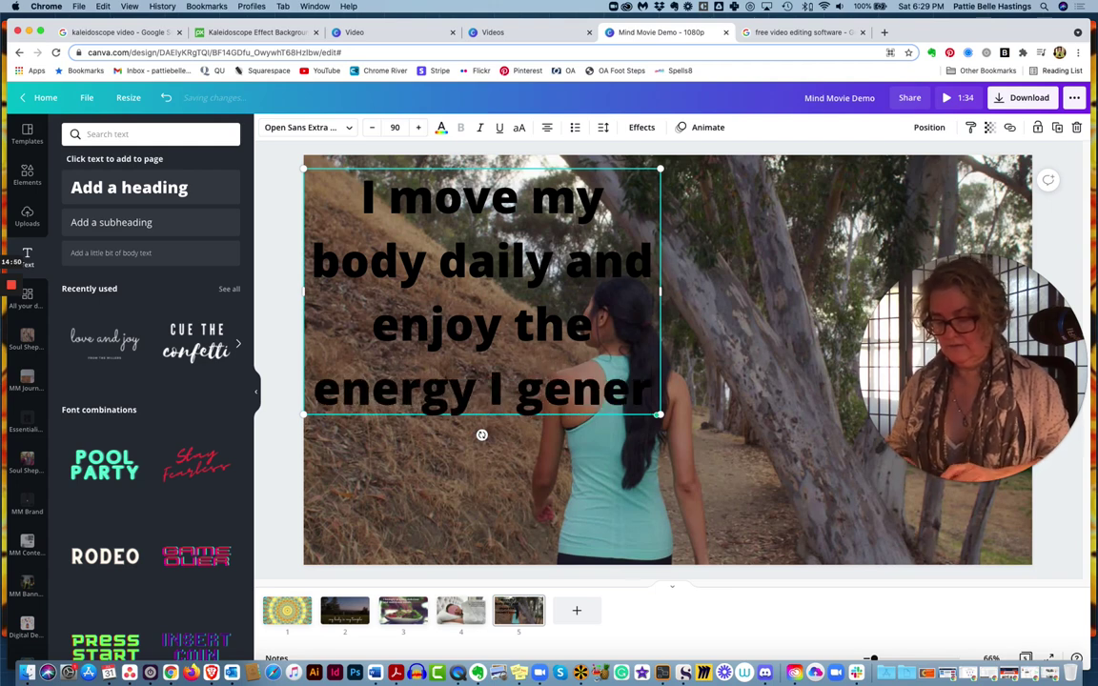
text(ate.)
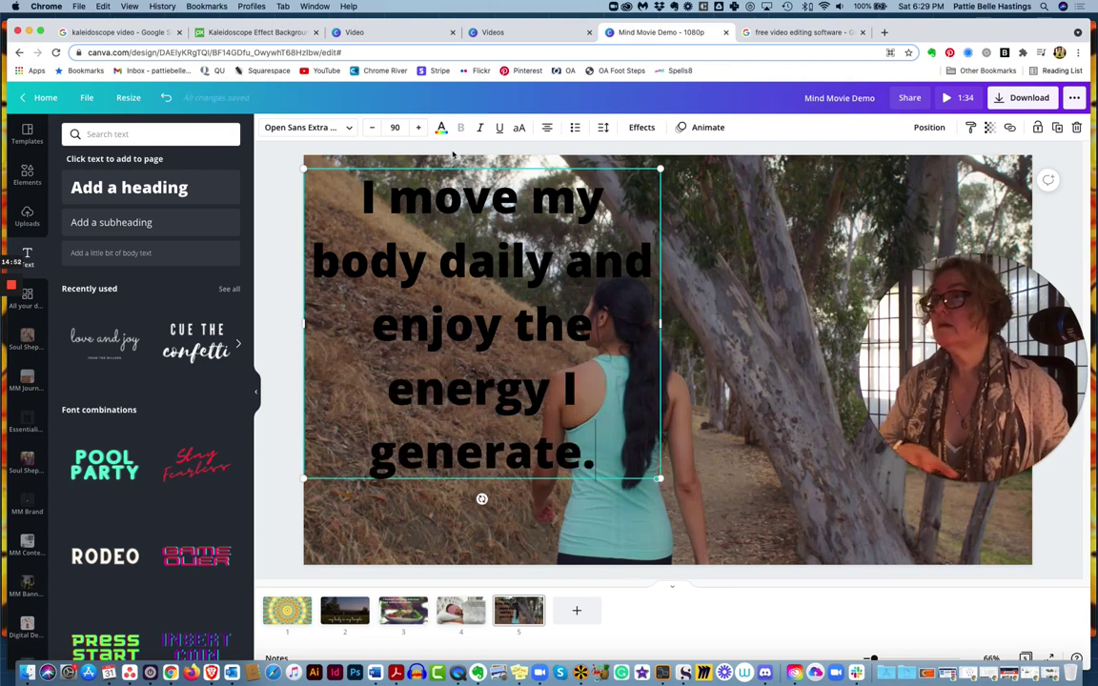
- Left-align the walking affirmation text and set its font size to 50
drag(360, 195, 632, 497)
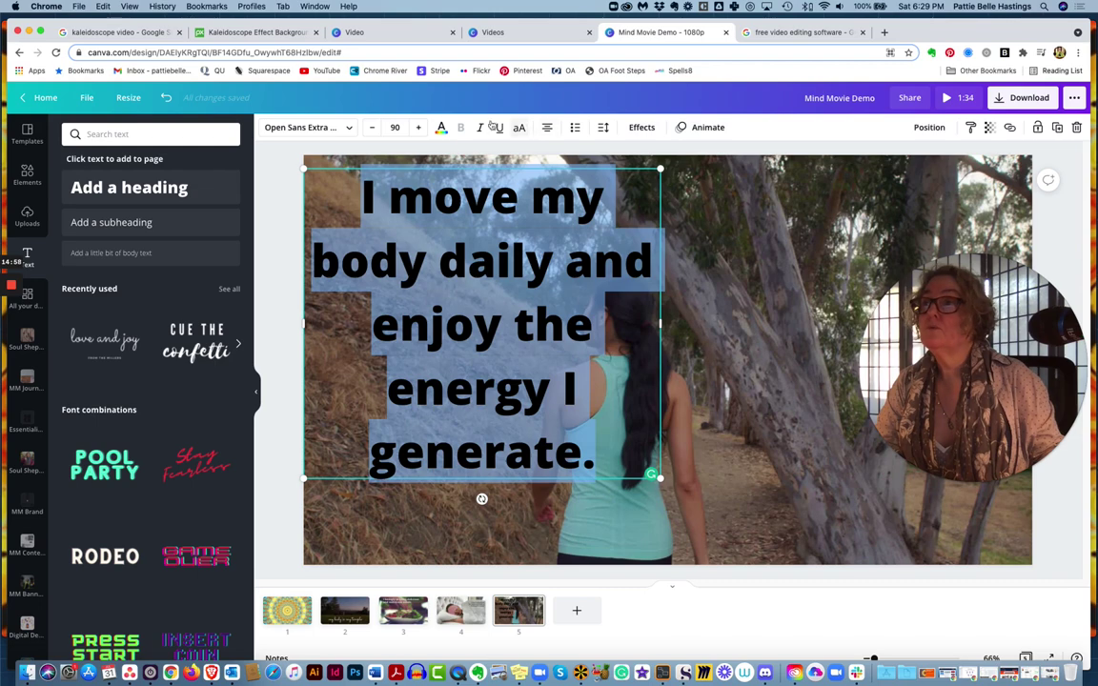
click(547, 127)
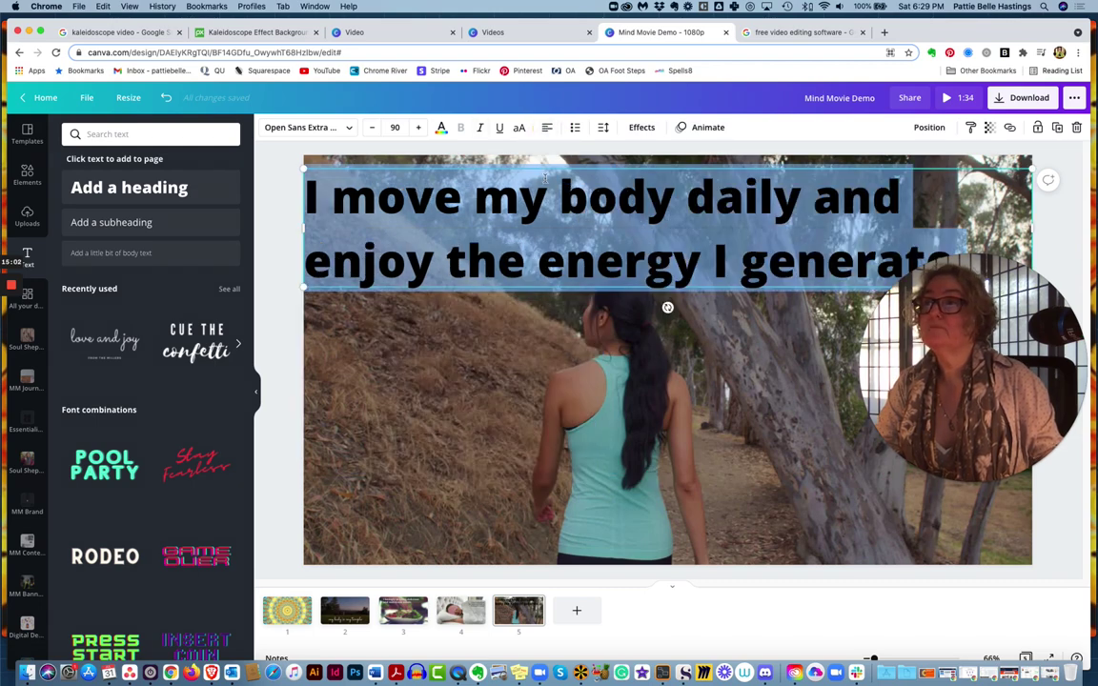
click(393, 127)
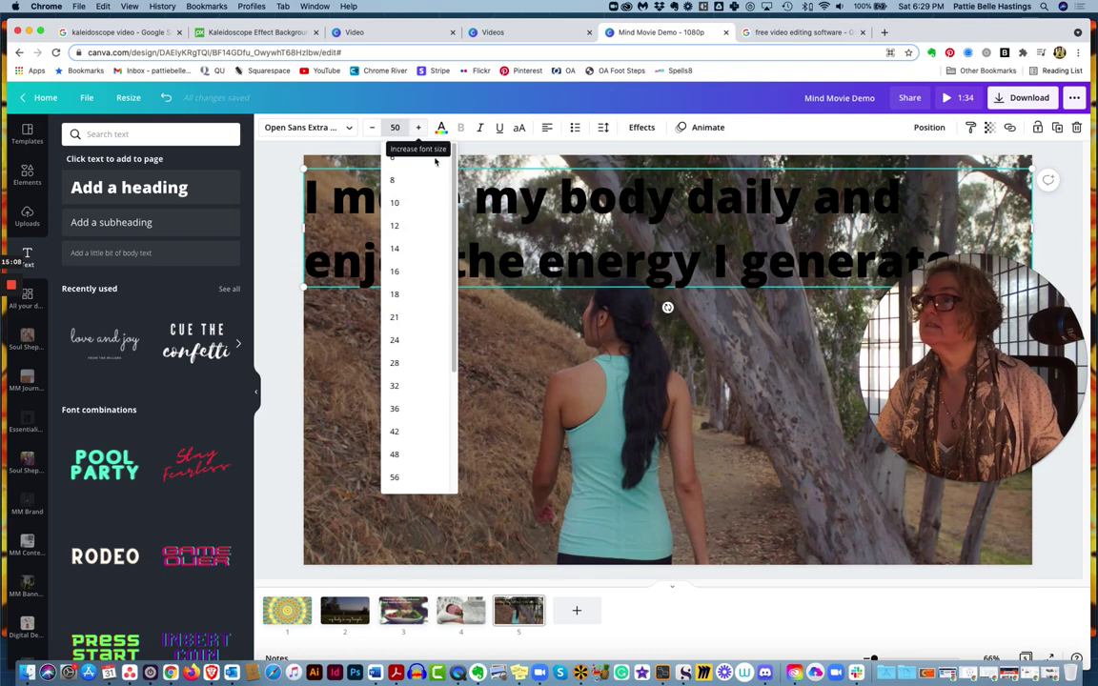
text(50)
key(Return)
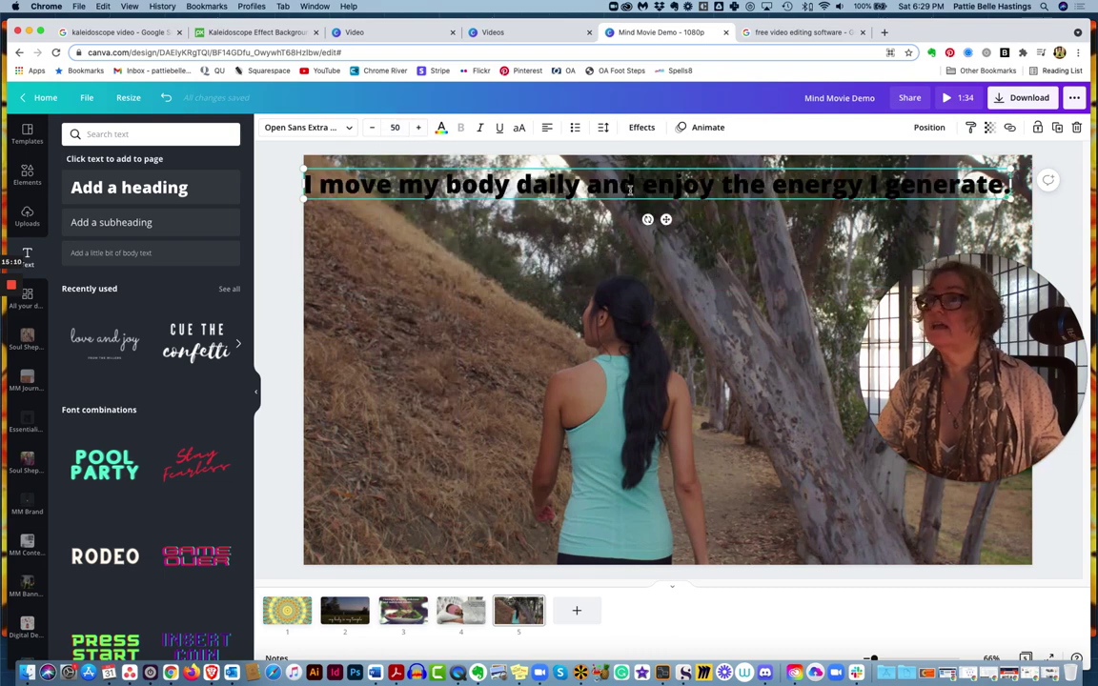
- Try light gray on the walking affirmation text, then color it white
click(441, 129)
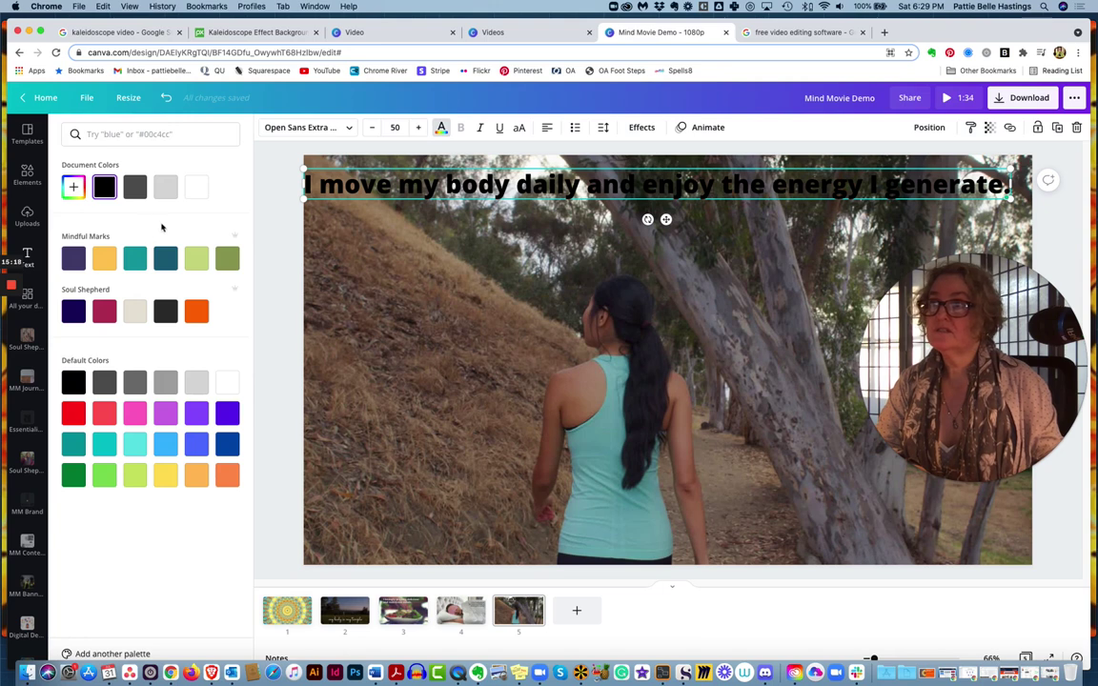
click(165, 188)
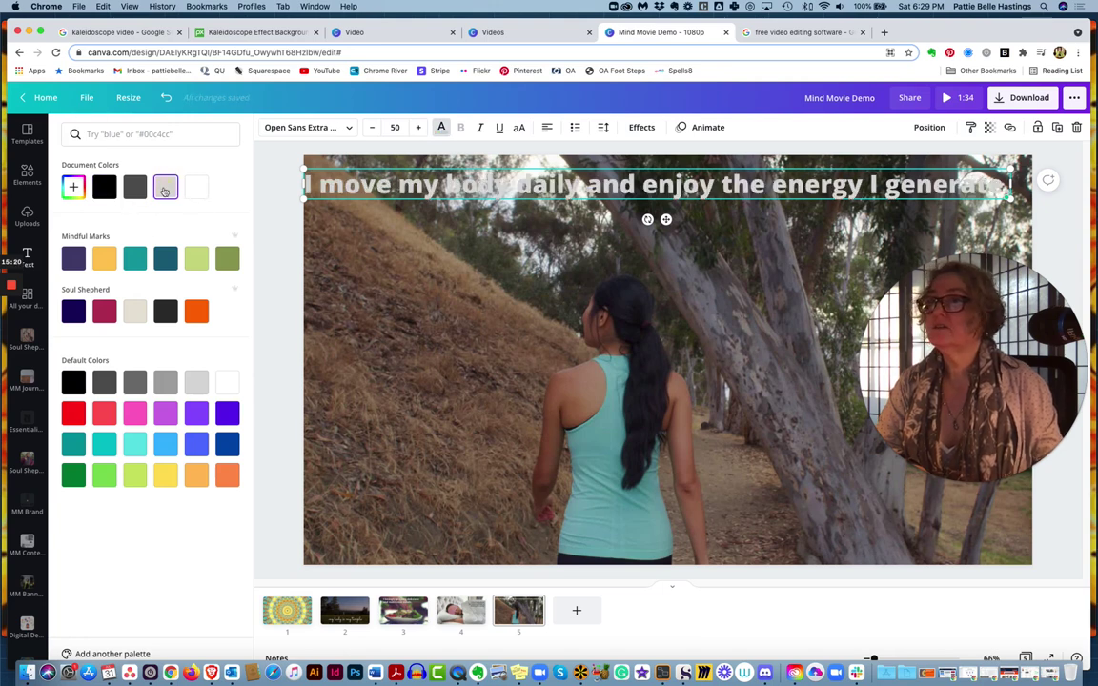
click(196, 188)
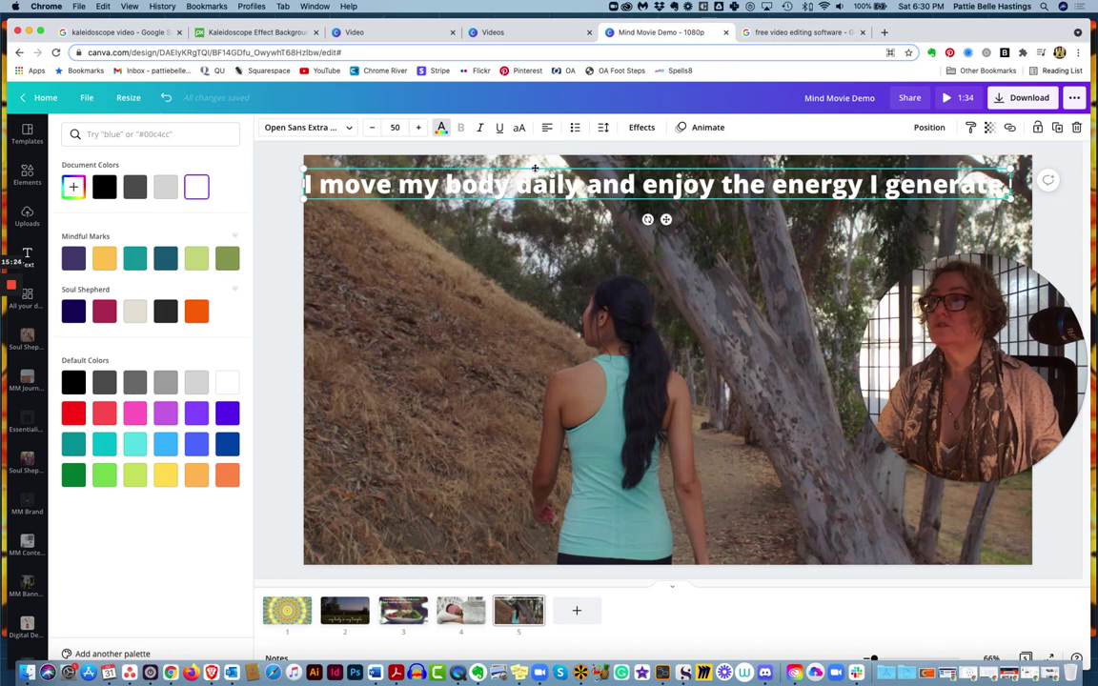
- Move the walking affirmation to the lower part of the page, reduce its font size to 48 and center it horizontally
drag(536, 168, 558, 478)
click(371, 130)
click(371, 130)
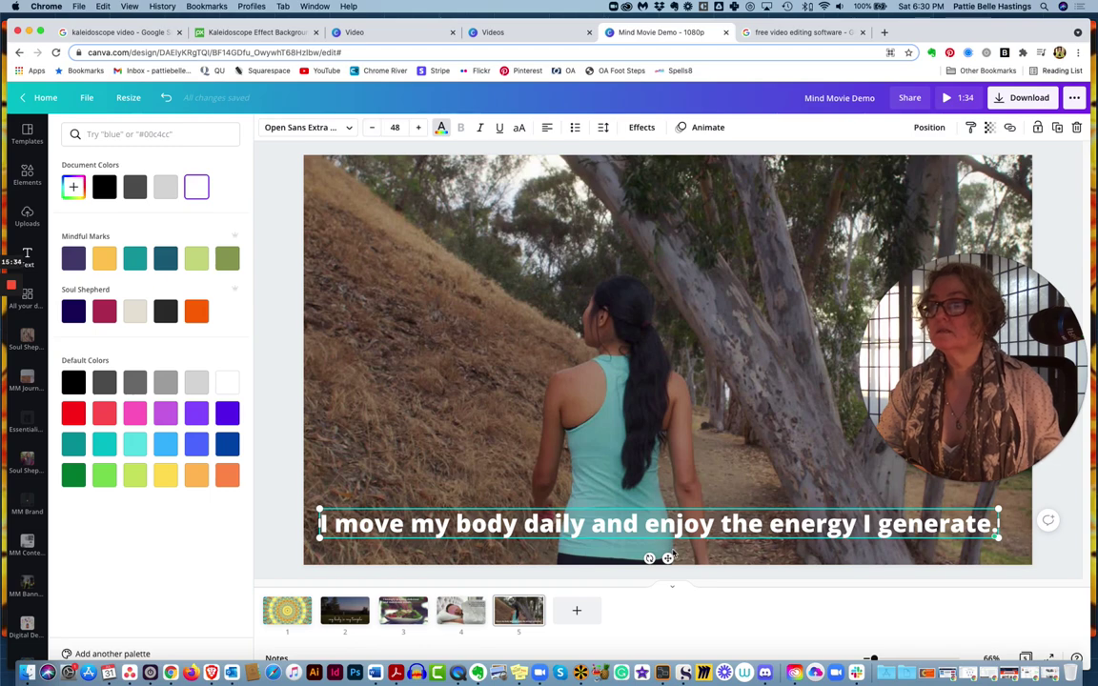
drag(667, 558, 676, 550)
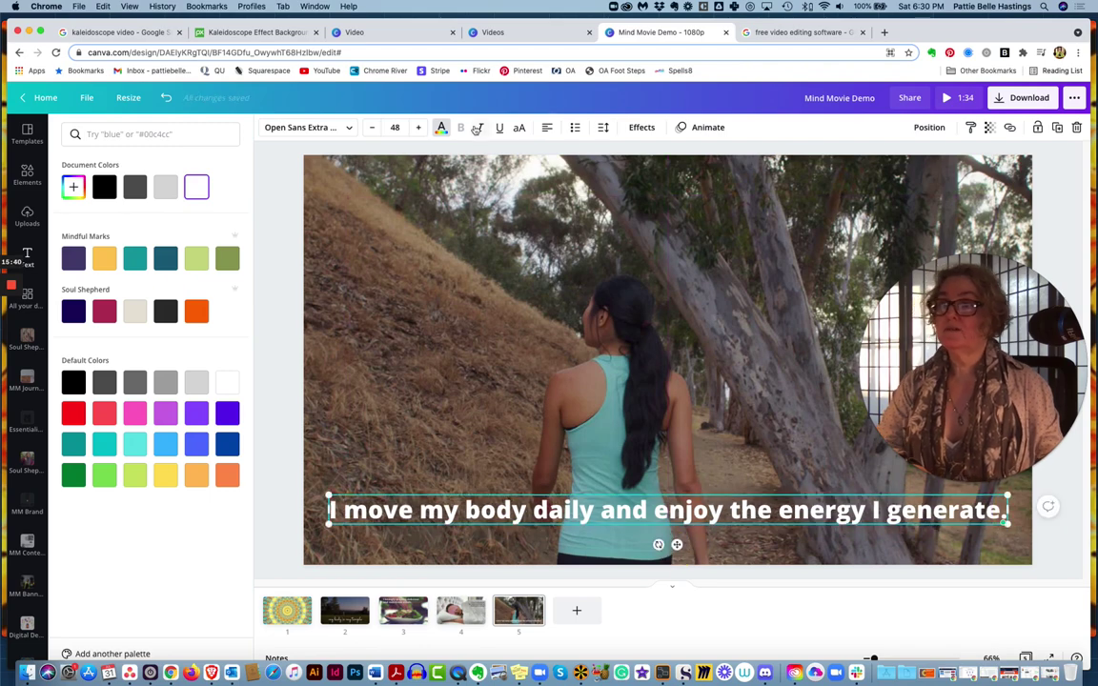
- Play the walking page's background video to preview it behind the affirmation text
click(405, 177)
click(581, 303)
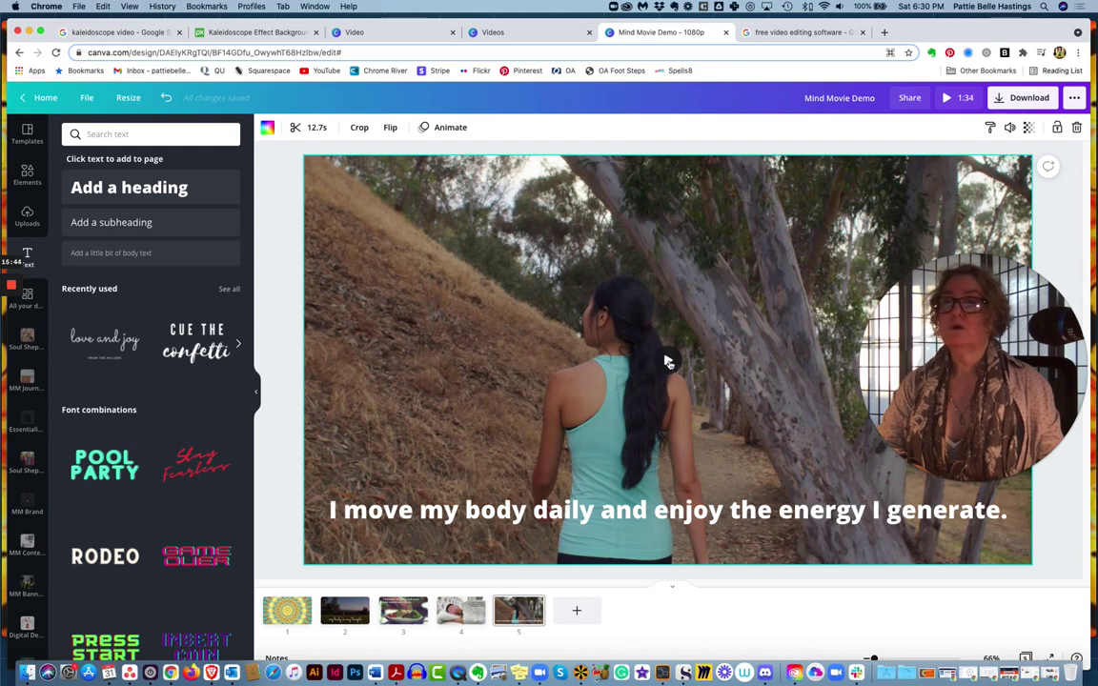
click(667, 362)
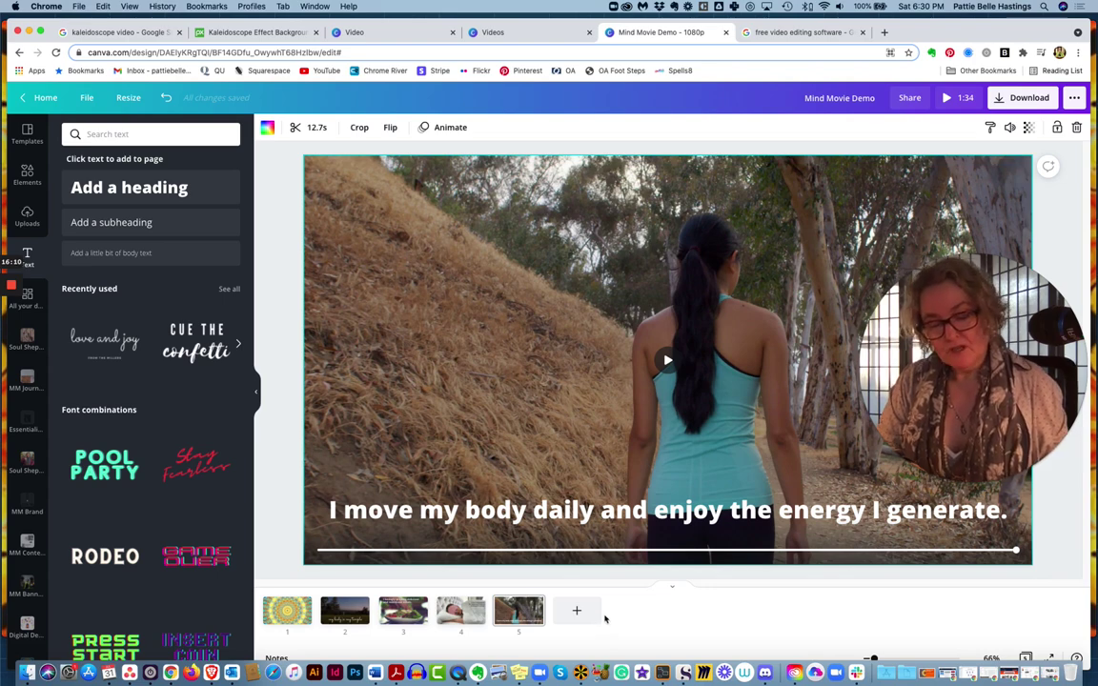
- Add a blank sixth page and search the elements for "meditation", showing only videos
click(576, 611)
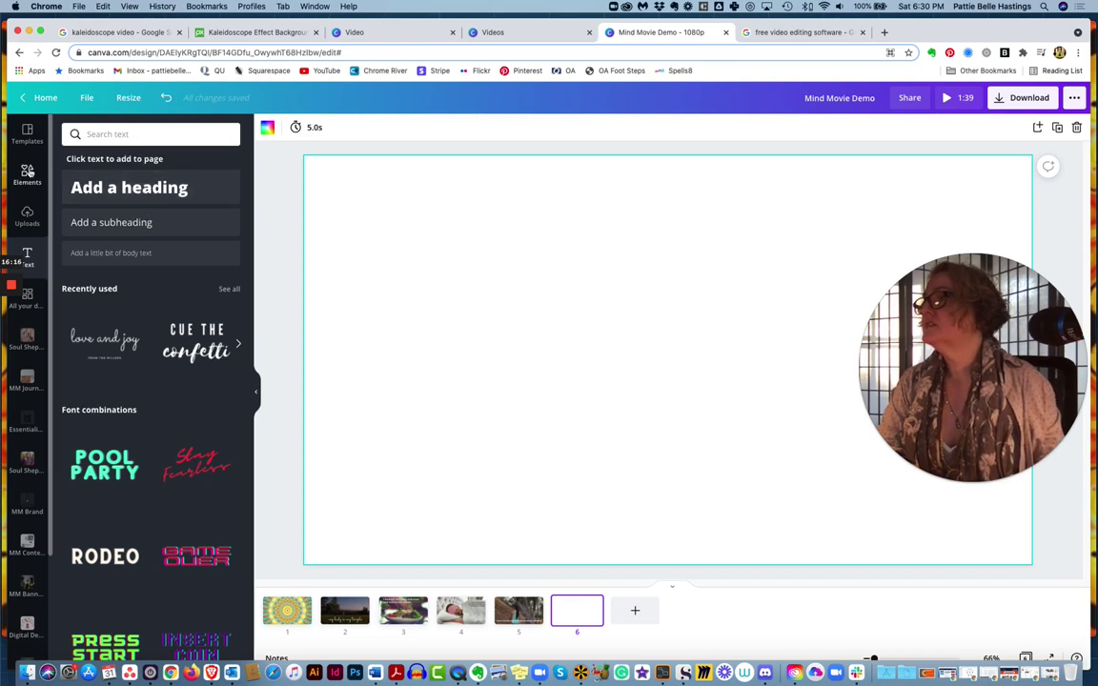
click(28, 172)
click(107, 134)
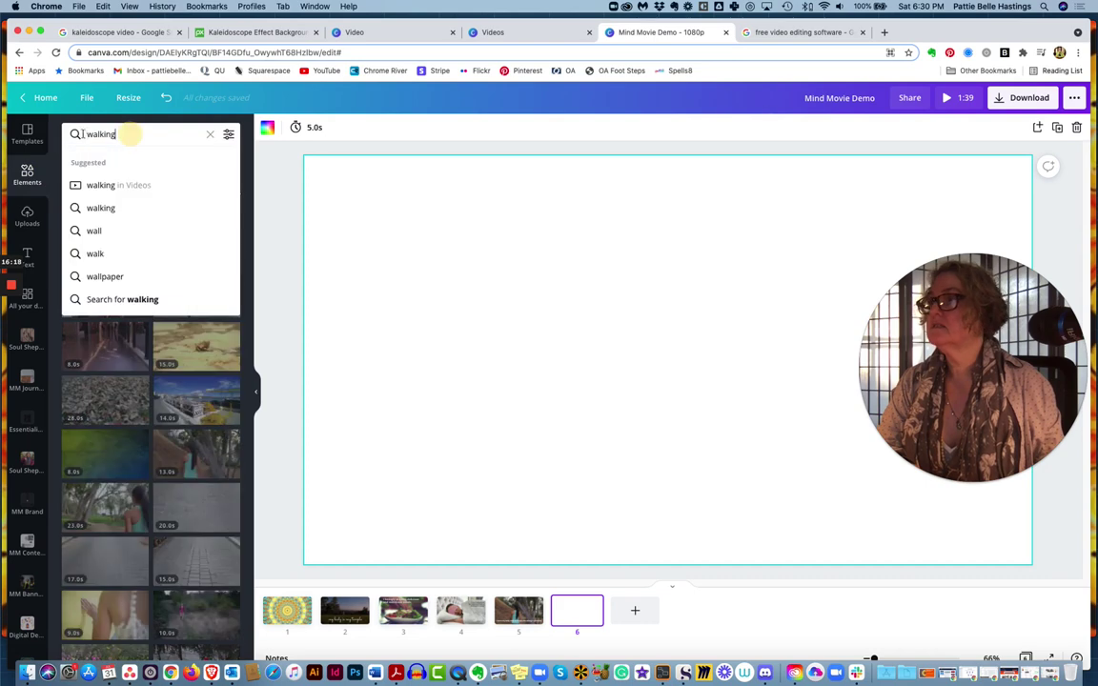
text(meditate)
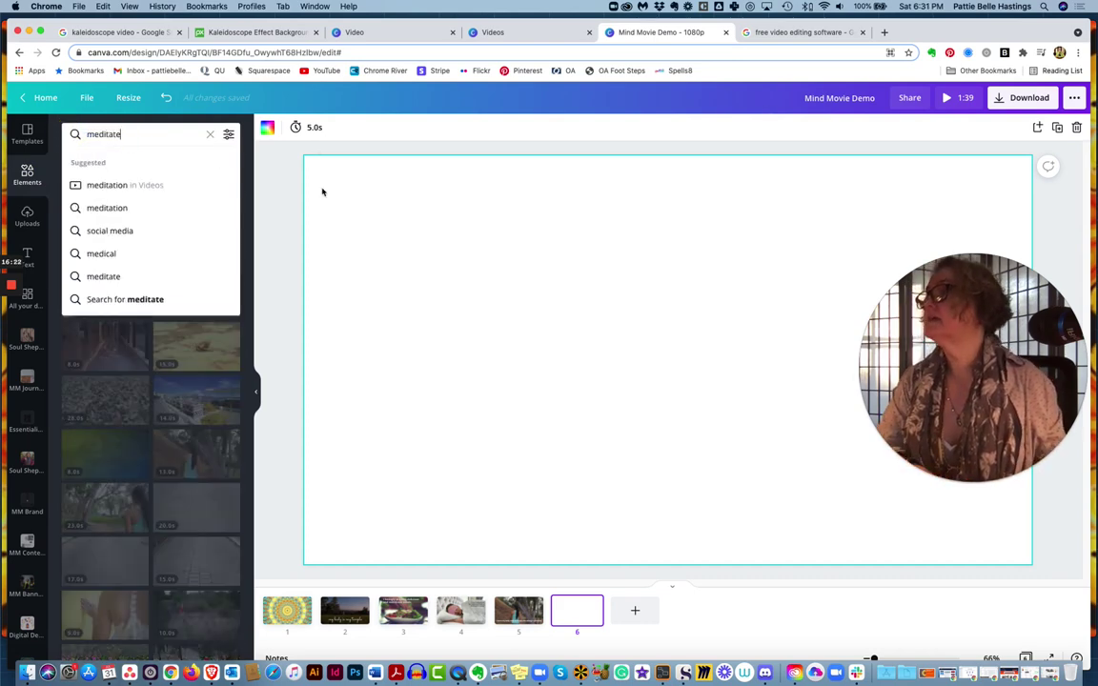
click(111, 185)
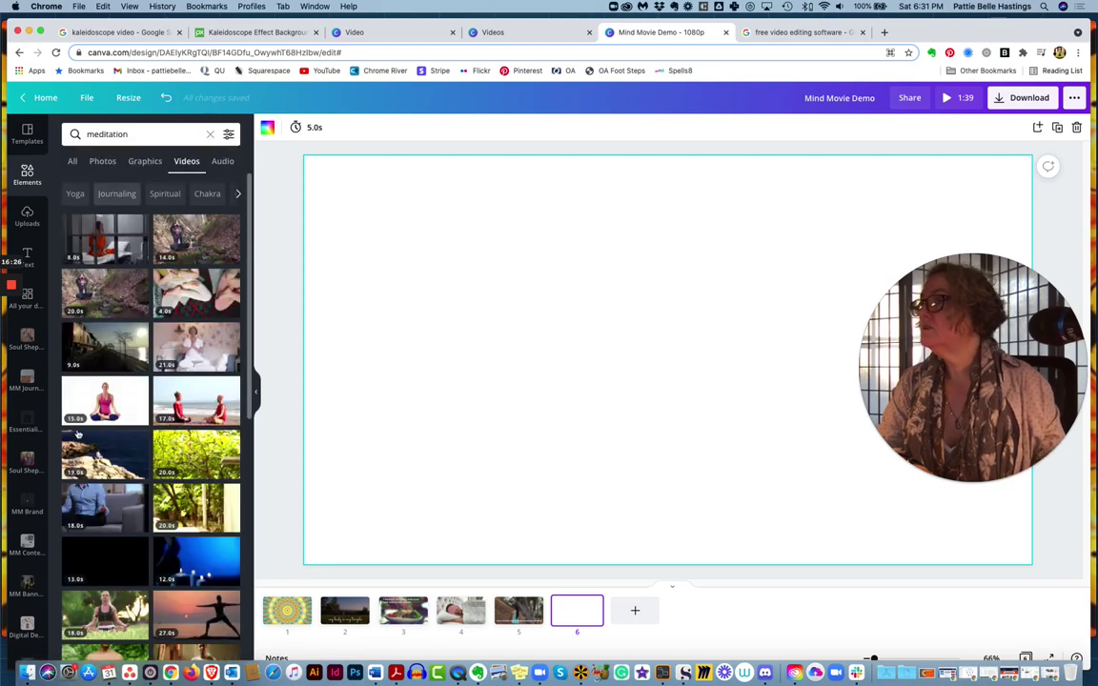
- Find the 8.0s close-up video of a meditating woman's hands among the meditation results and add it to page 6
scroll(189, 546, down, 2)
scroll(189, 546, down, 5)
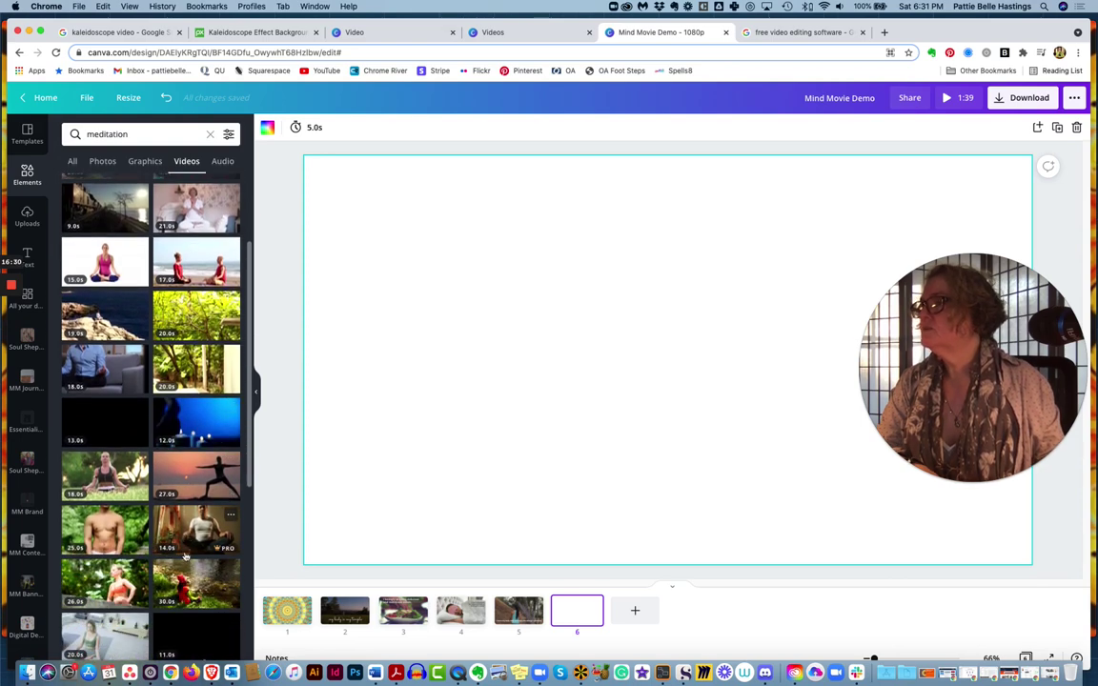
scroll(186, 555, down, 8)
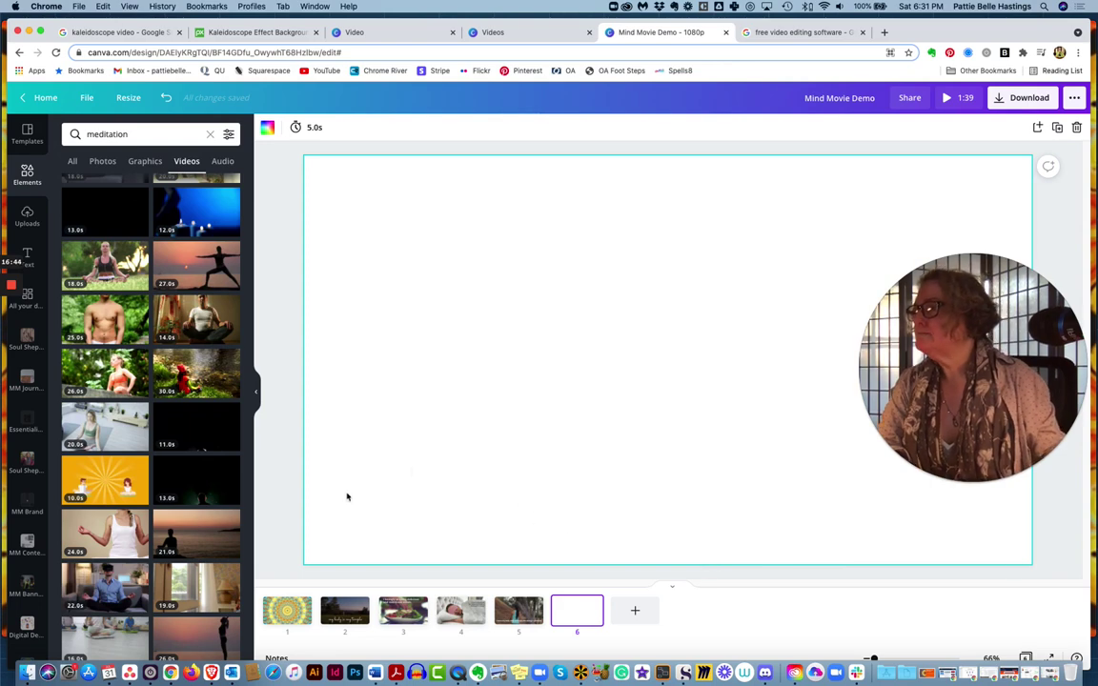
scroll(205, 467, down, 5)
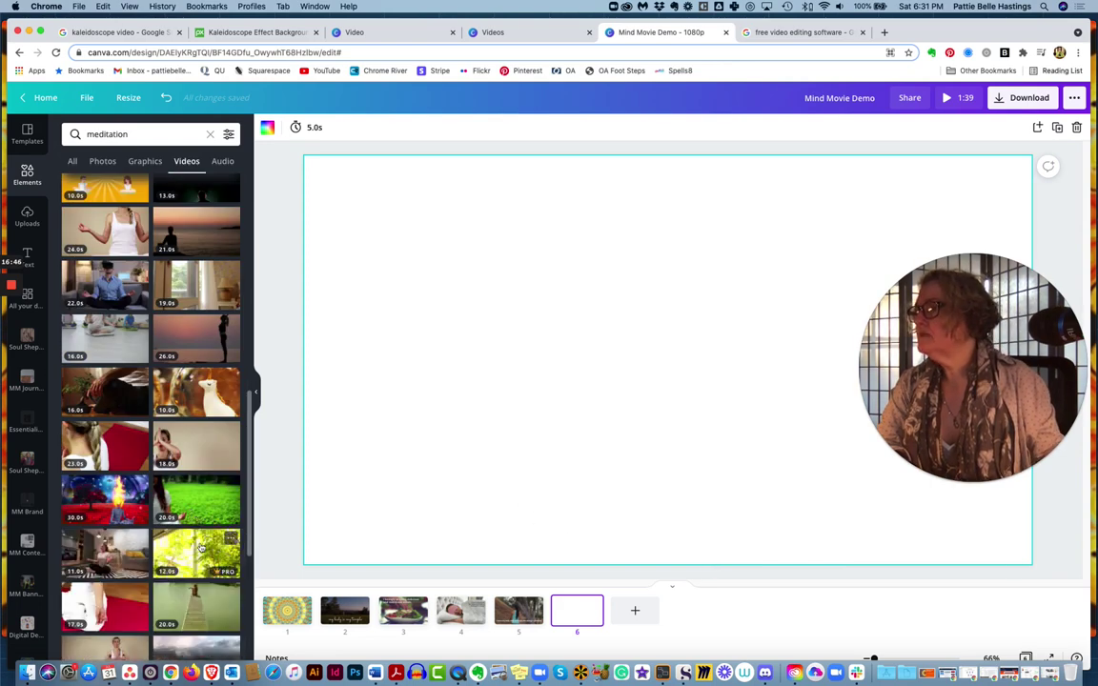
scroll(201, 547, down, 6)
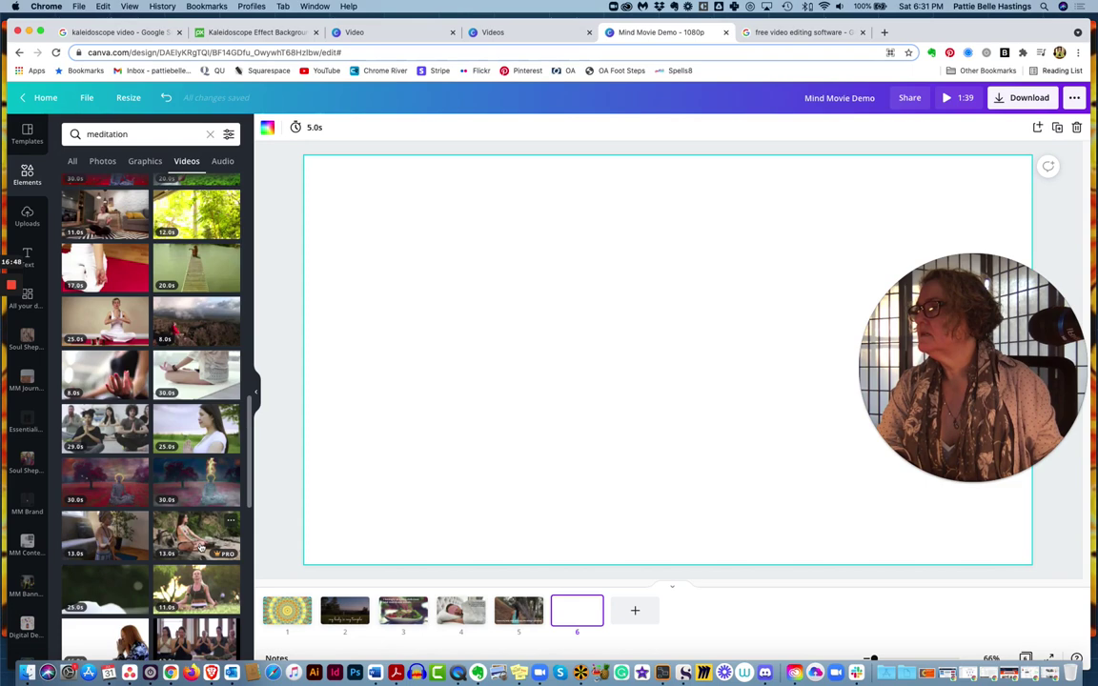
scroll(201, 546, down, 1)
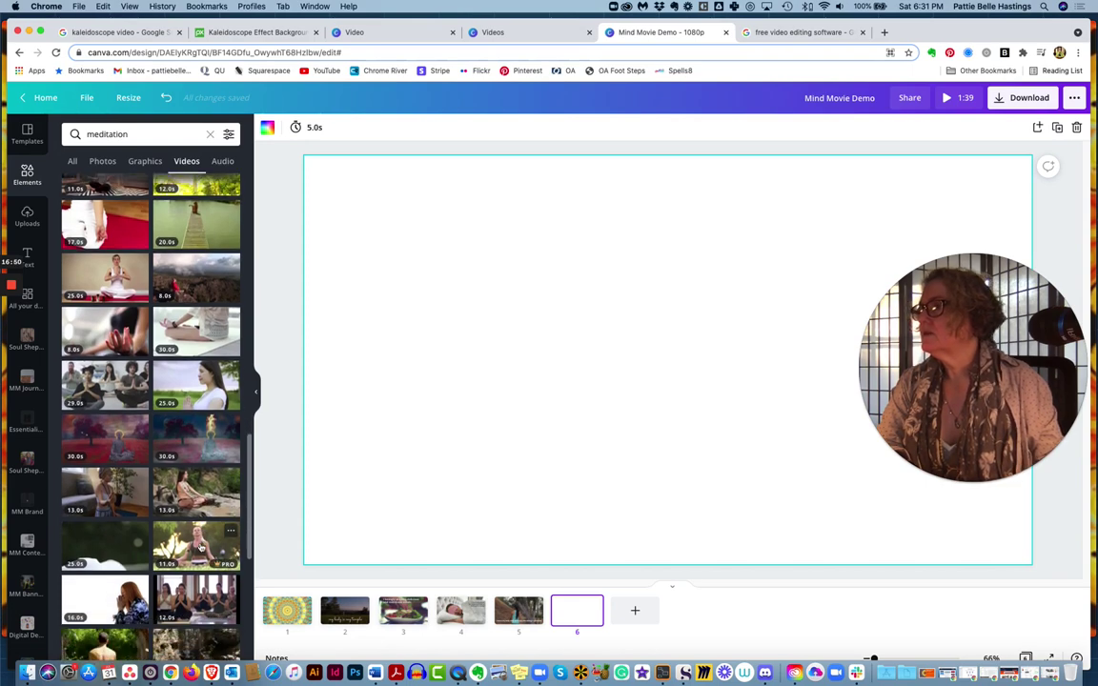
click(109, 327)
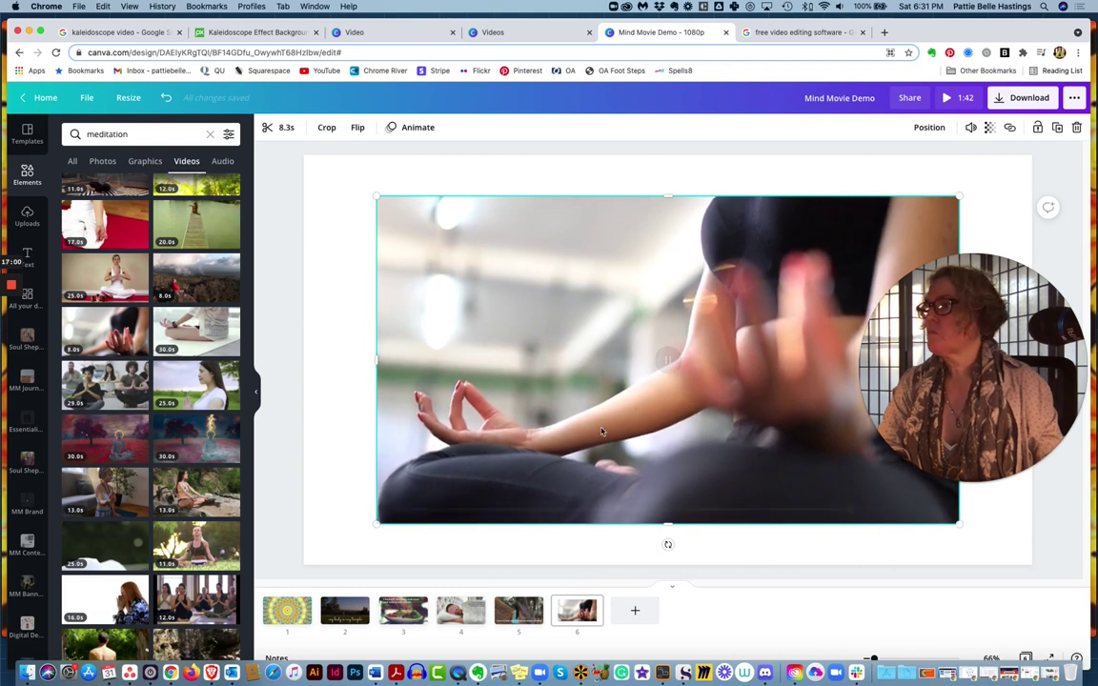
- Align the meditation video with the upper-left corner of page 6 and enlarge it to fill the page
mouse_move(622, 219)
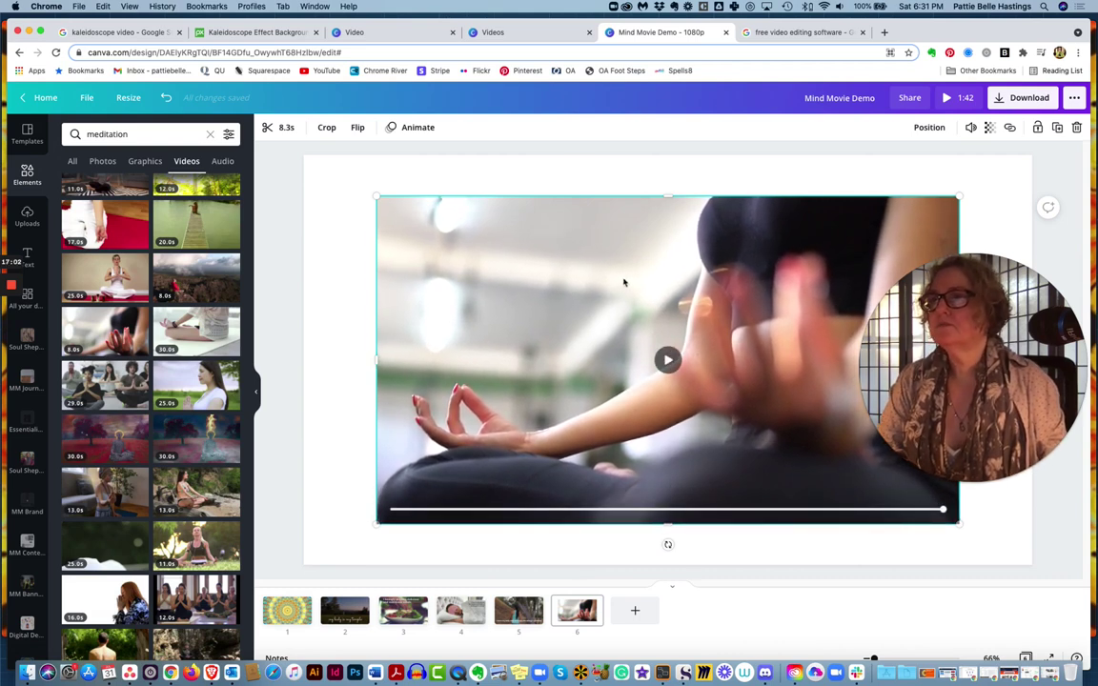
drag(601, 237, 501, 188)
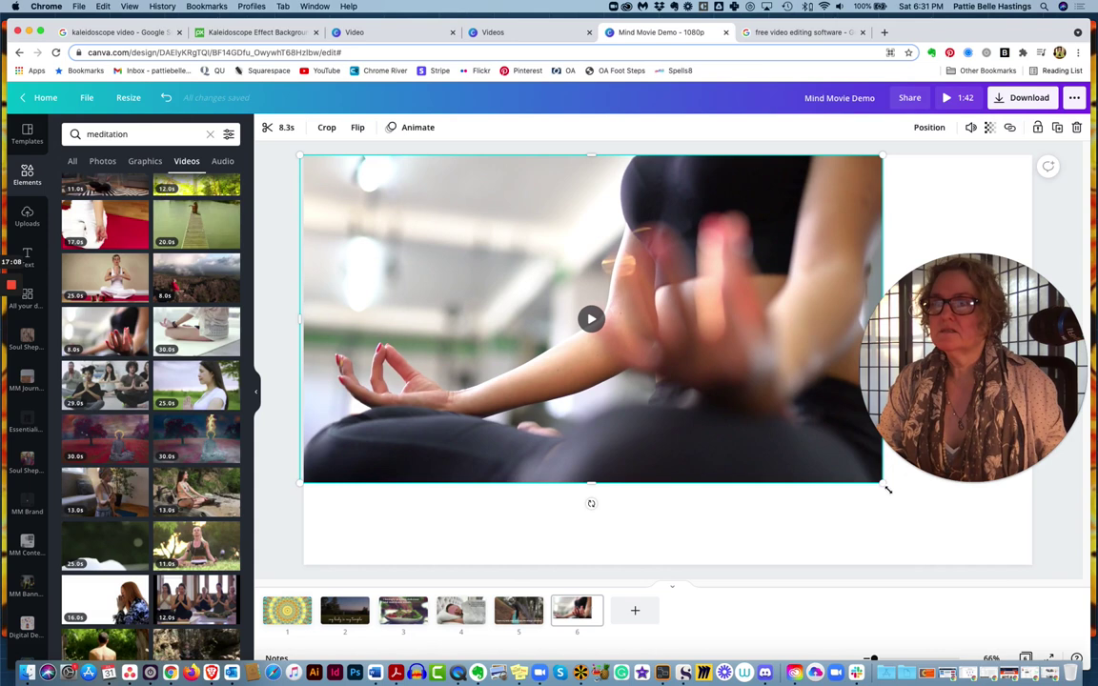
mouse_move(992, 482)
mouse_down()
mouse_move(992, 571)
mouse_move(1004, 571)
mouse_move(997, 465)
mouse_up()
click(886, 487)
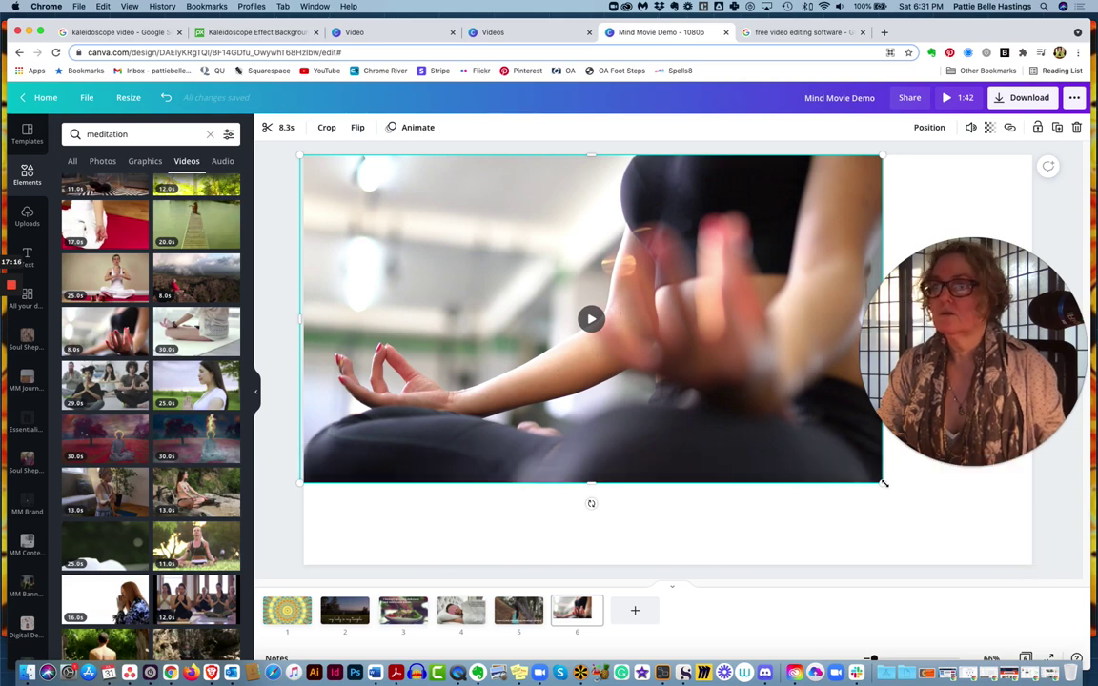
drag(1016, 565, 1030, 570)
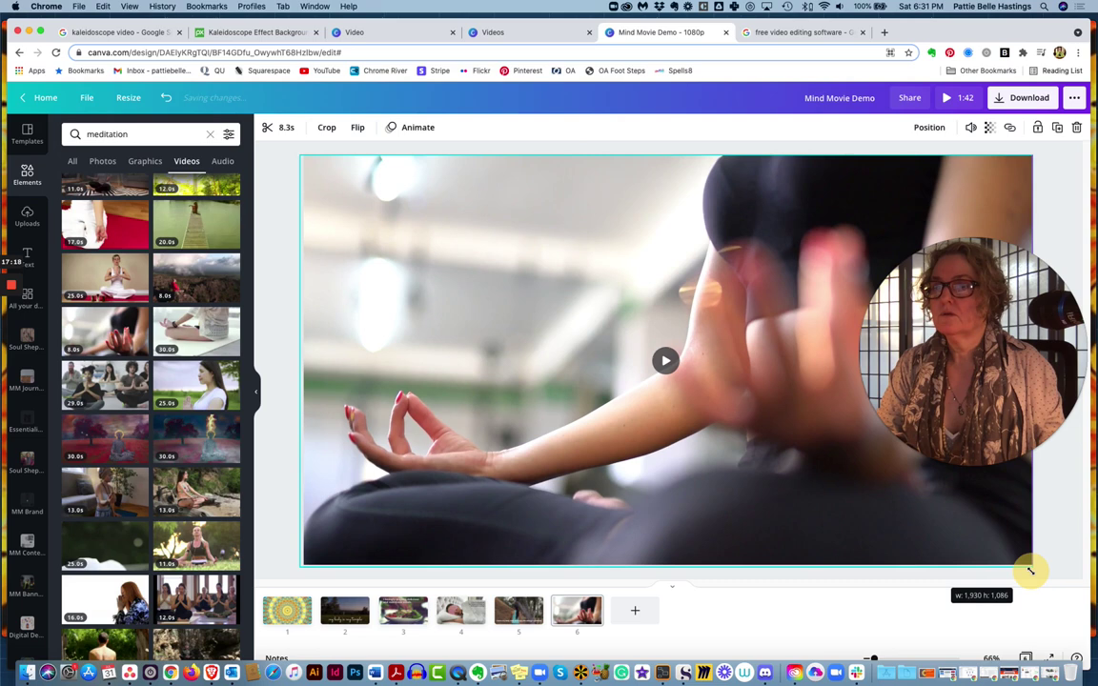
click(283, 331)
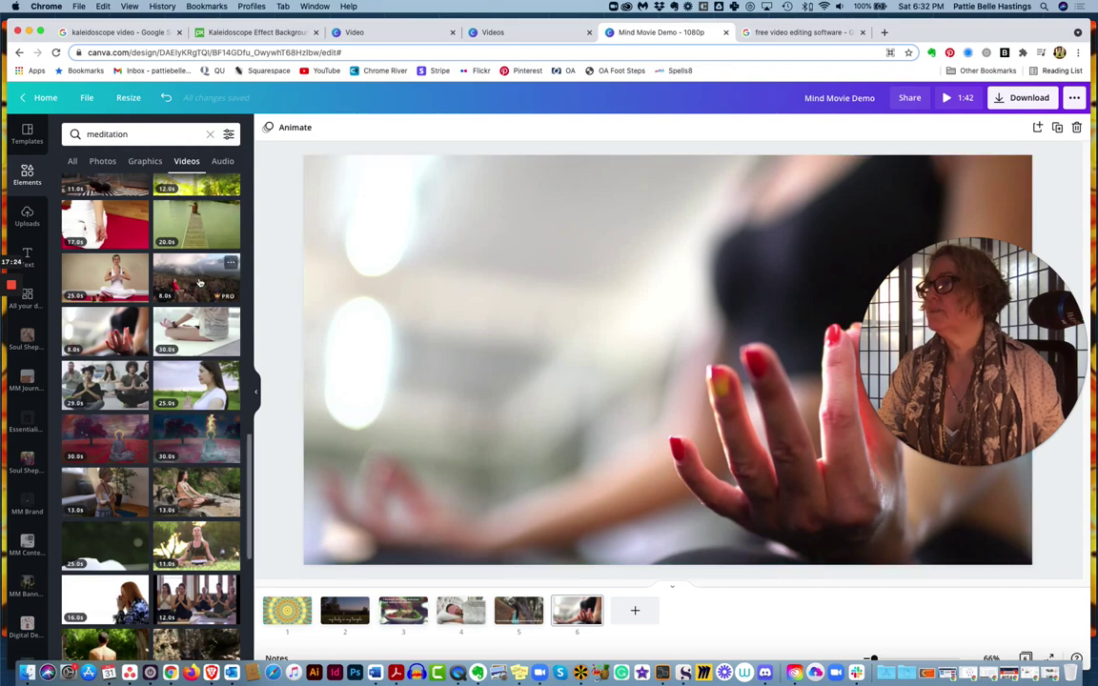
click(490, 265)
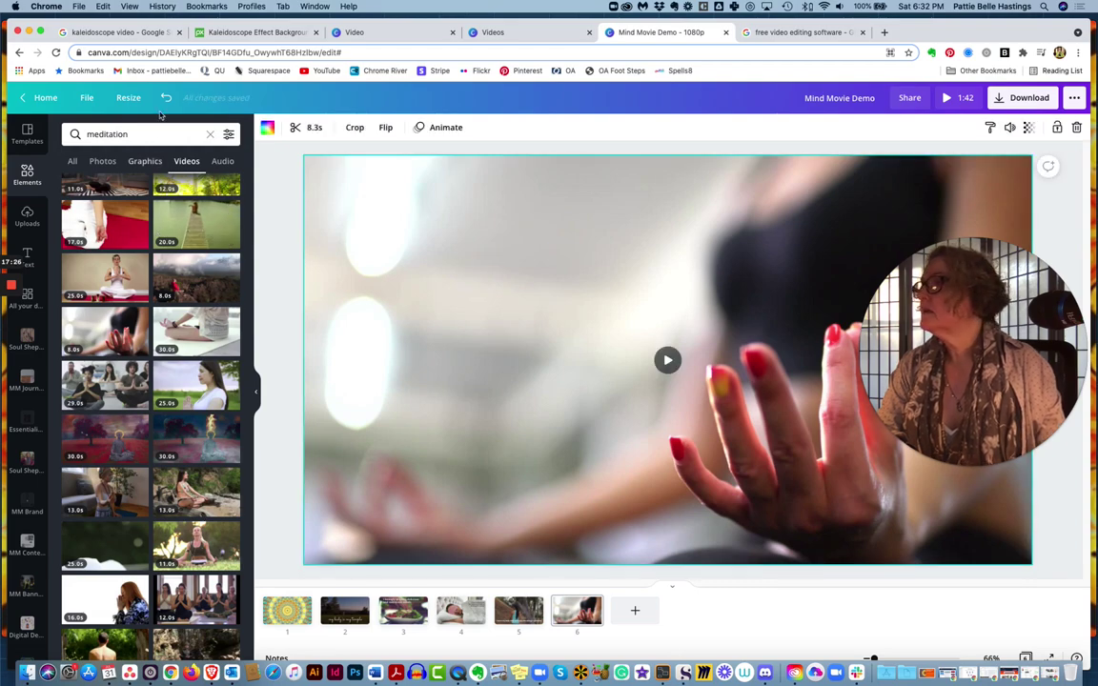
- Add a heading text box to page 6 and place it in the page's upper-left area
click(31, 259)
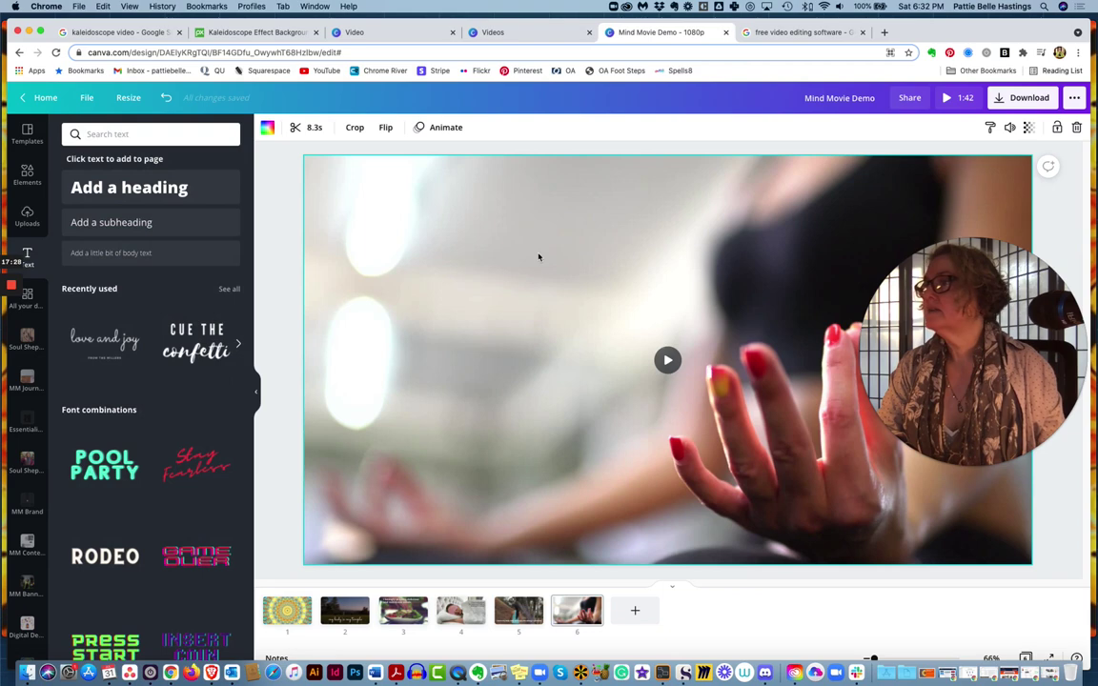
click(159, 191)
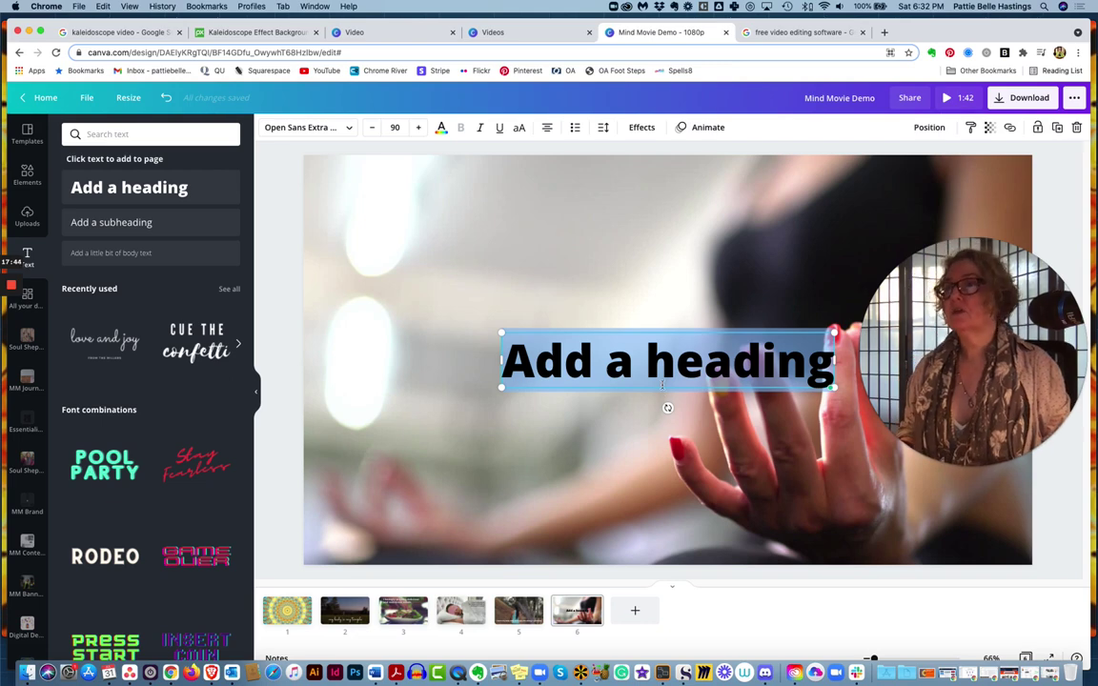
drag(661, 388, 484, 218)
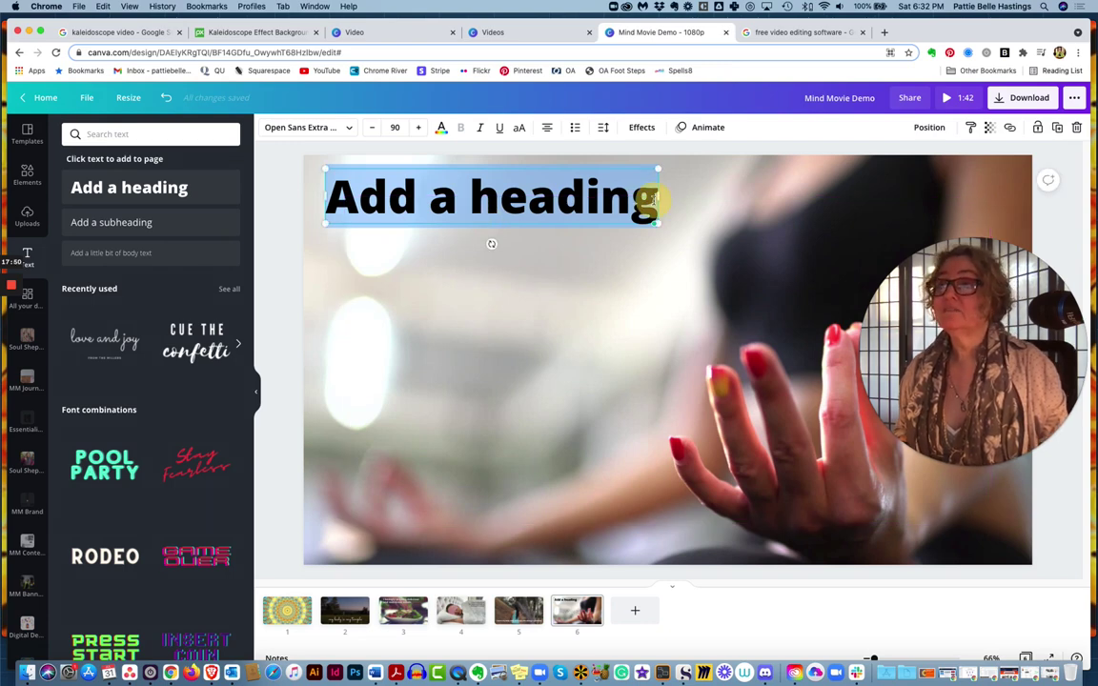
- Replace the placeholder heading on page 6 with "I feel deep love and gratitude for my body and myself."
click(613, 200)
click(466, 197)
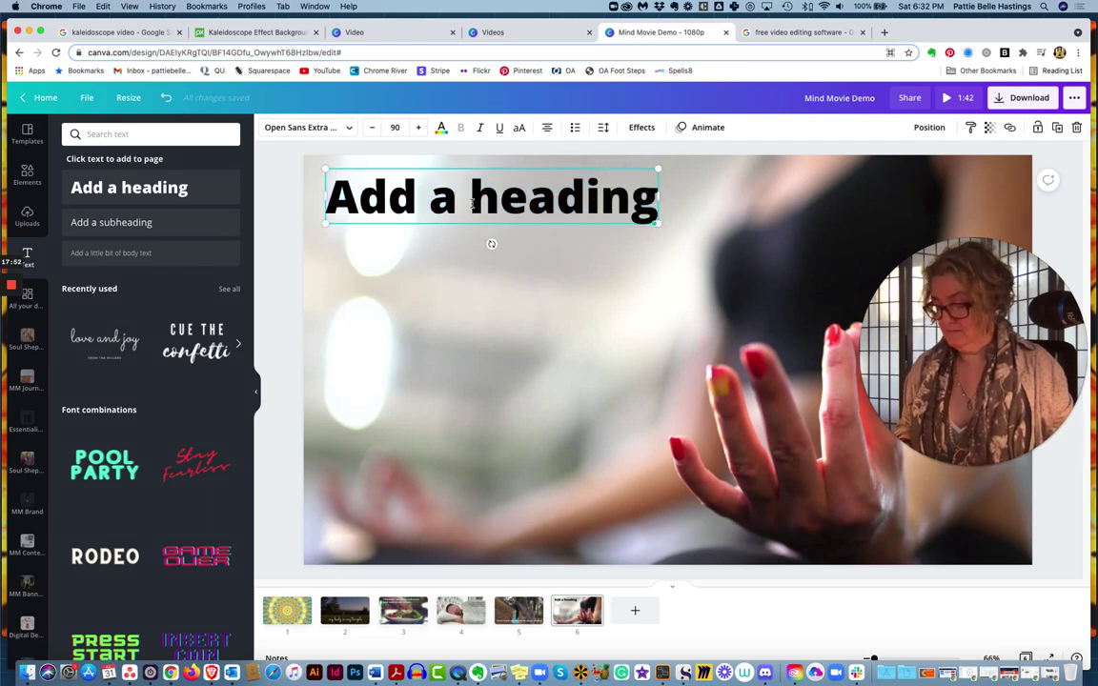
key(super+a)
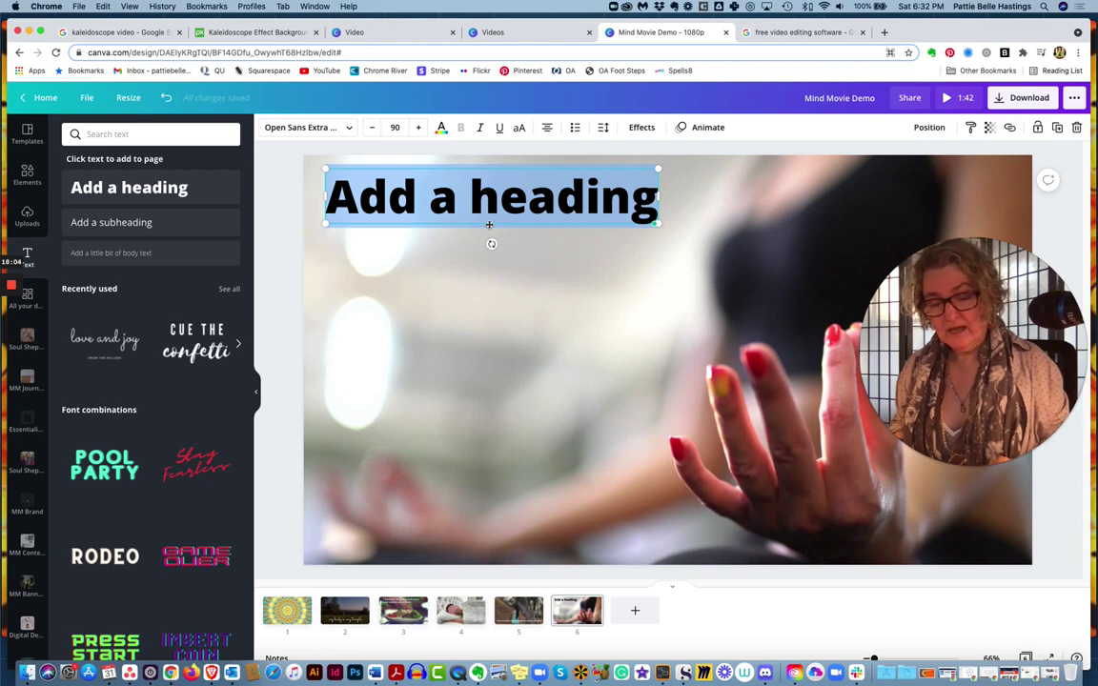
text(I)
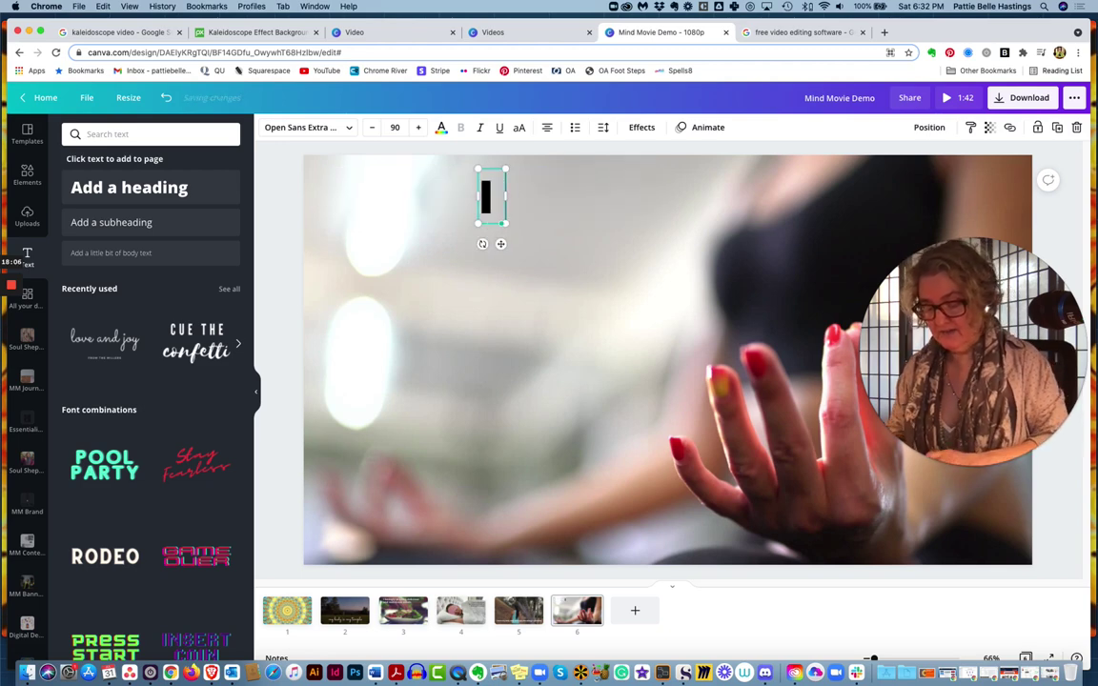
text( feel deep)
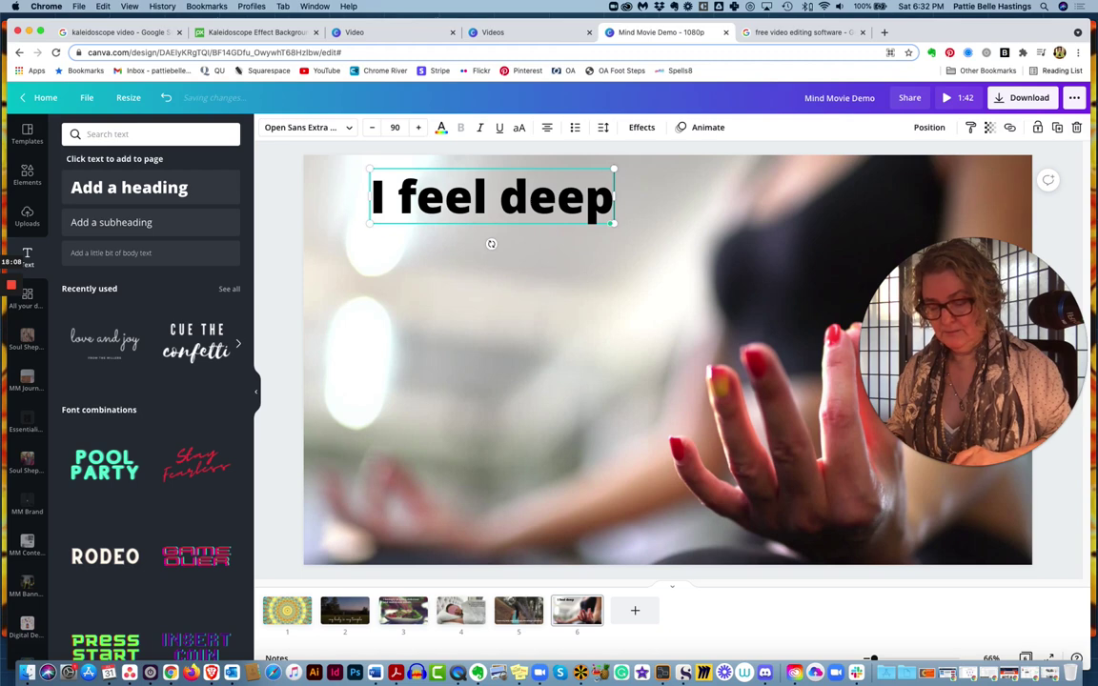
text( love and )
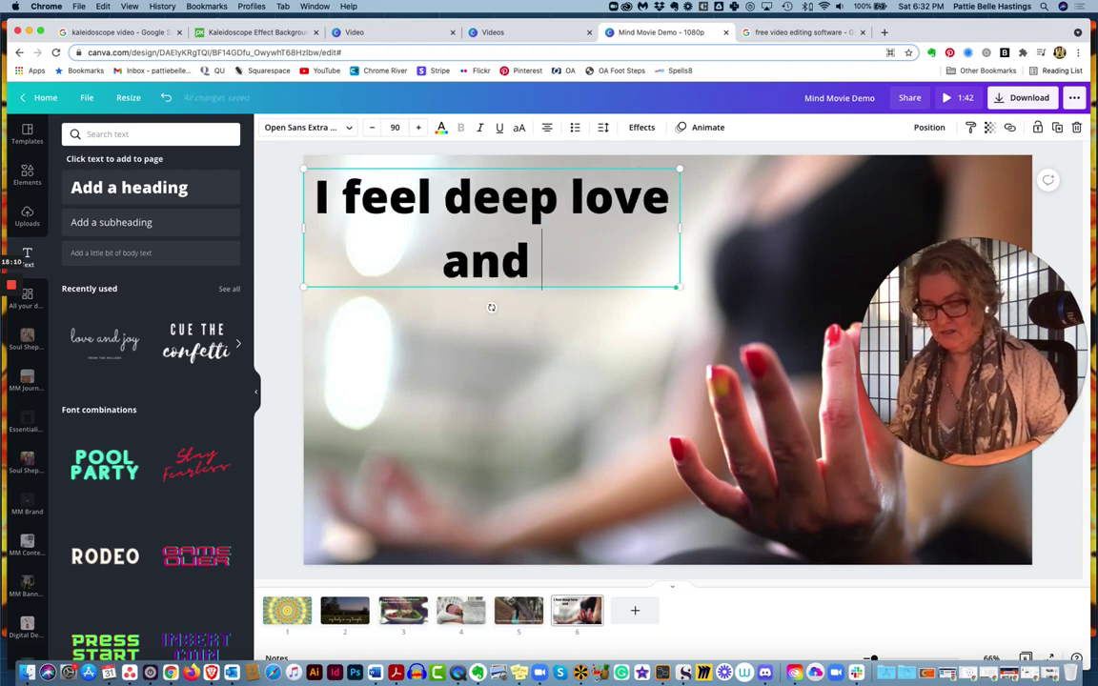
text(gratitude )
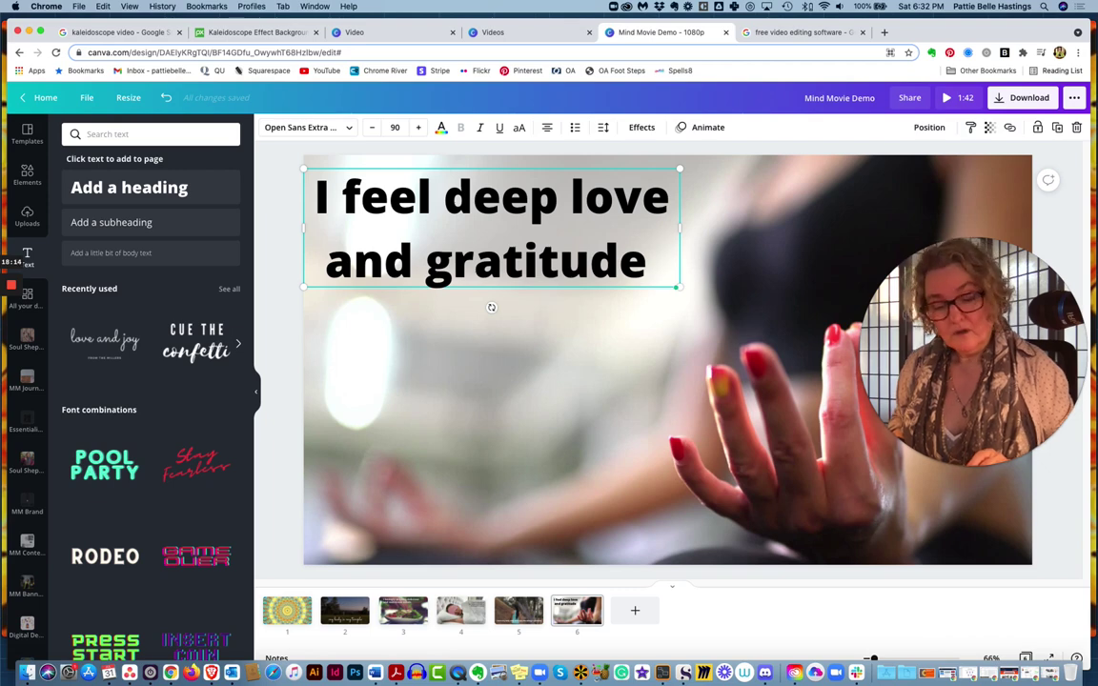
text(fo)
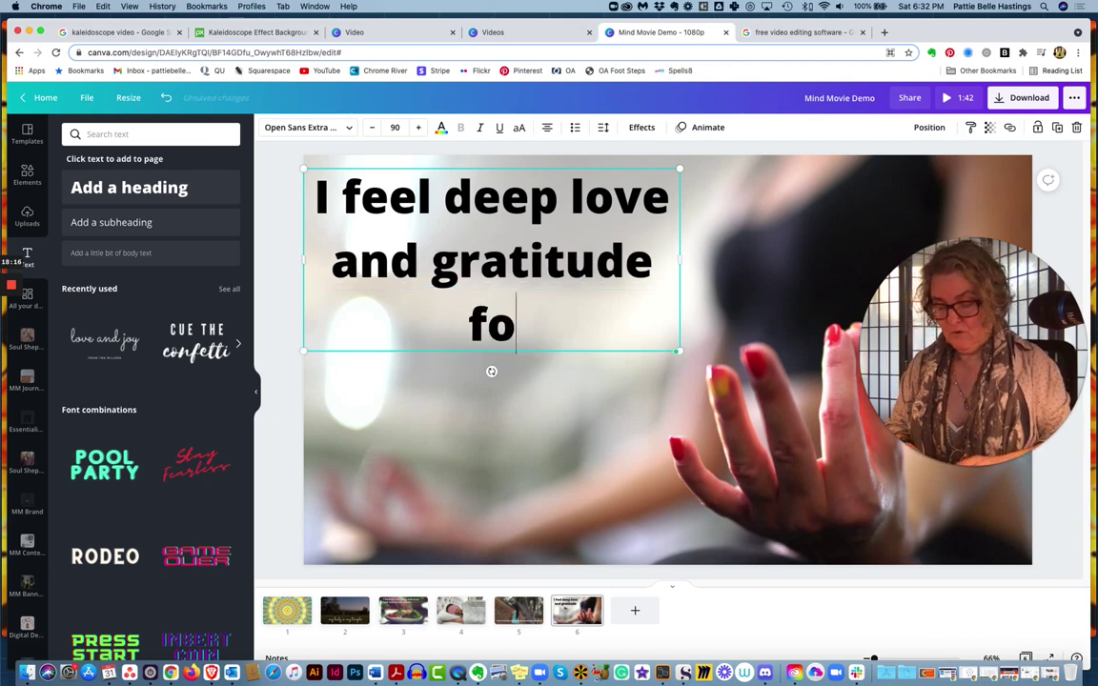
text(r my bo)
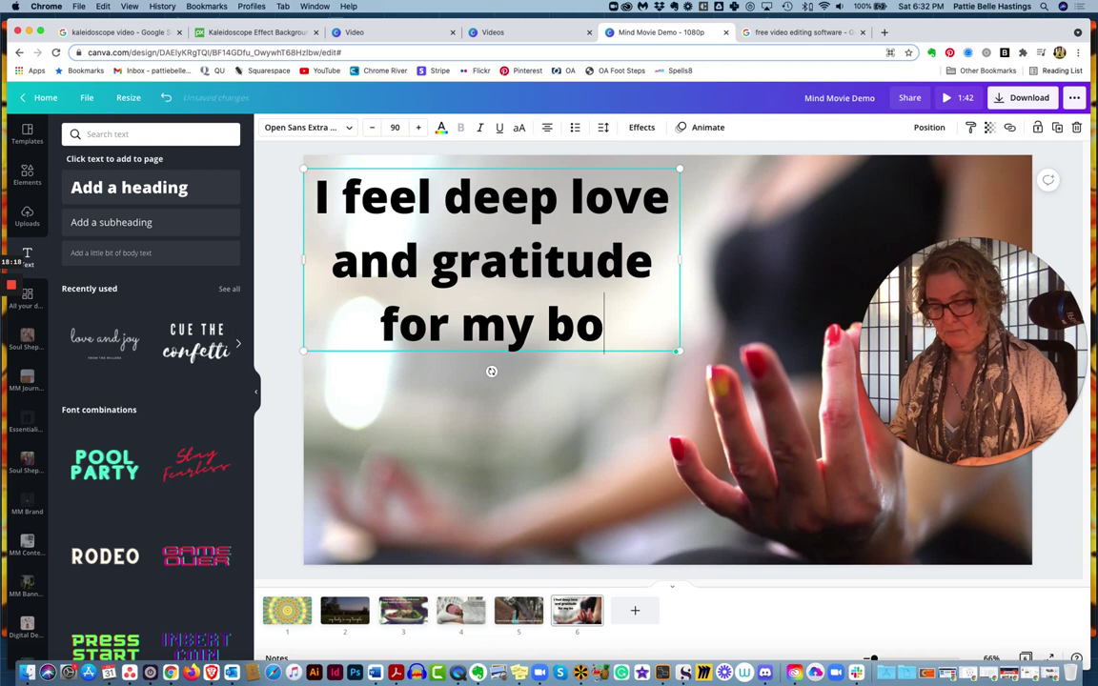
text(dy and)
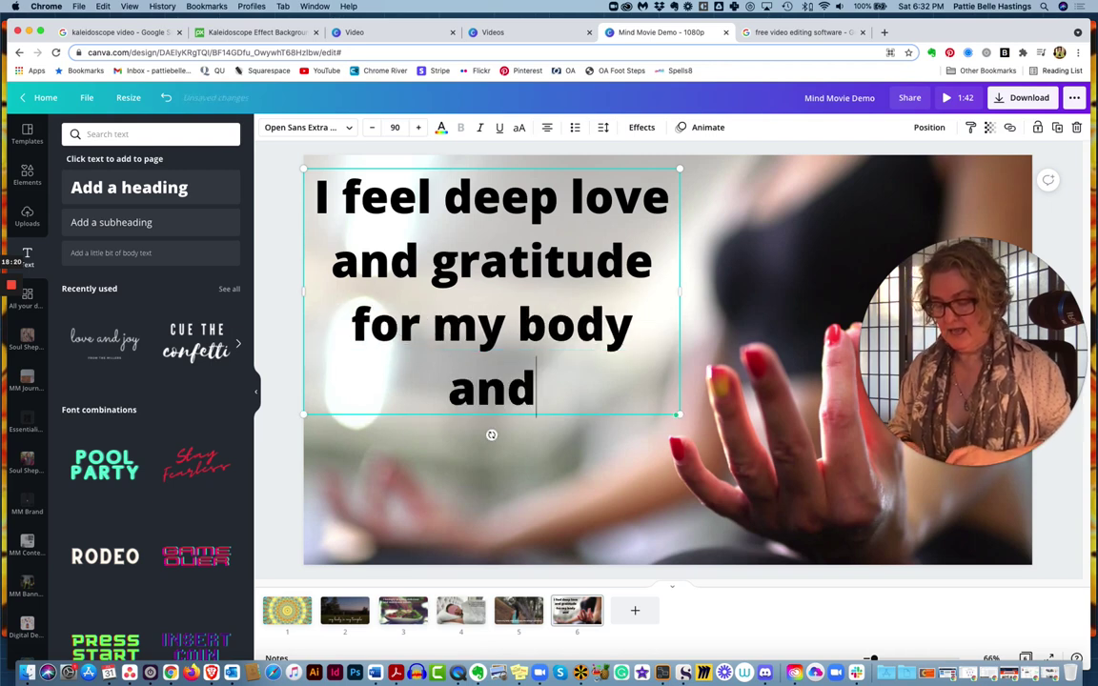
text( myself.)
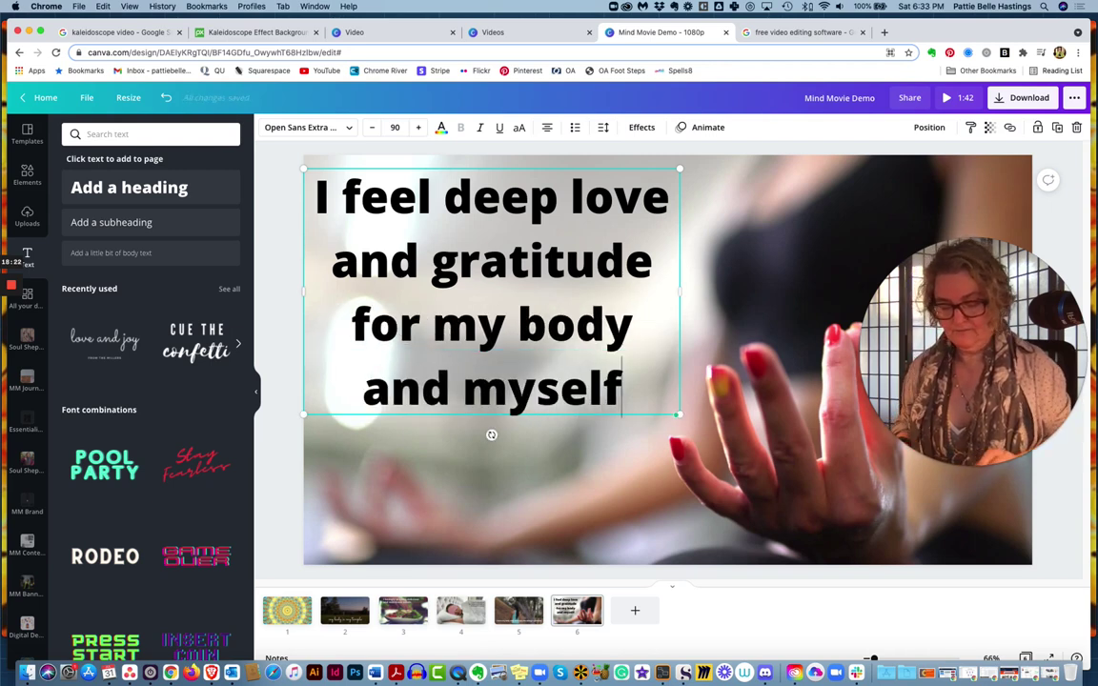
- Left-align the affirmation text on page 6 and set its font size to 50
click(547, 128)
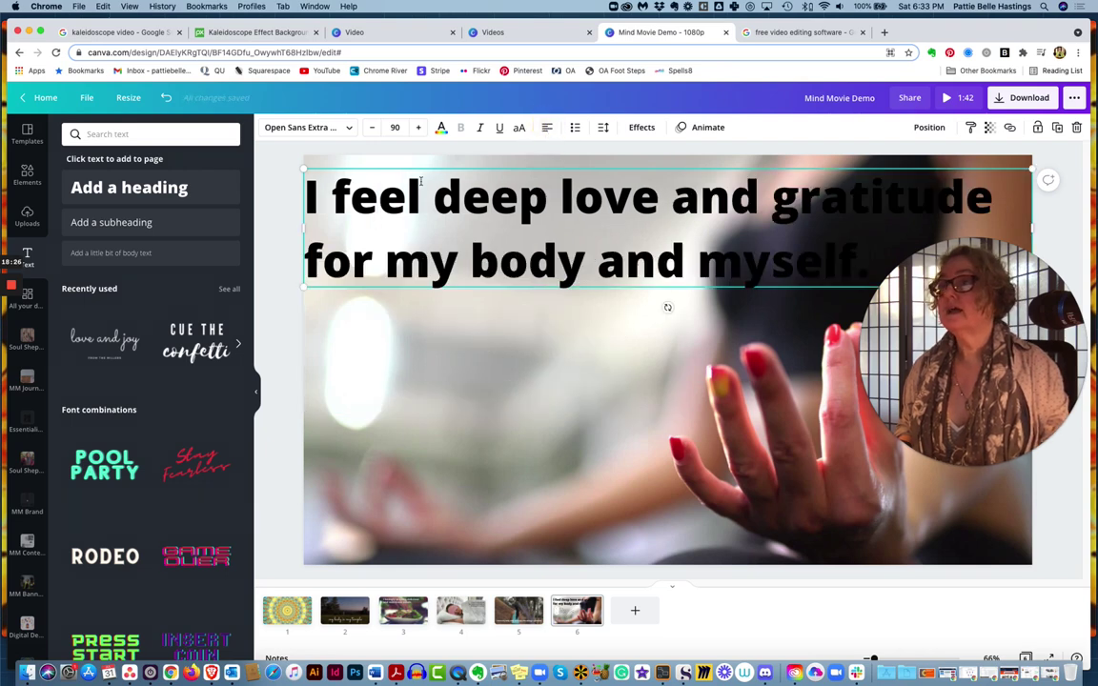
drag(323, 198, 314, 198)
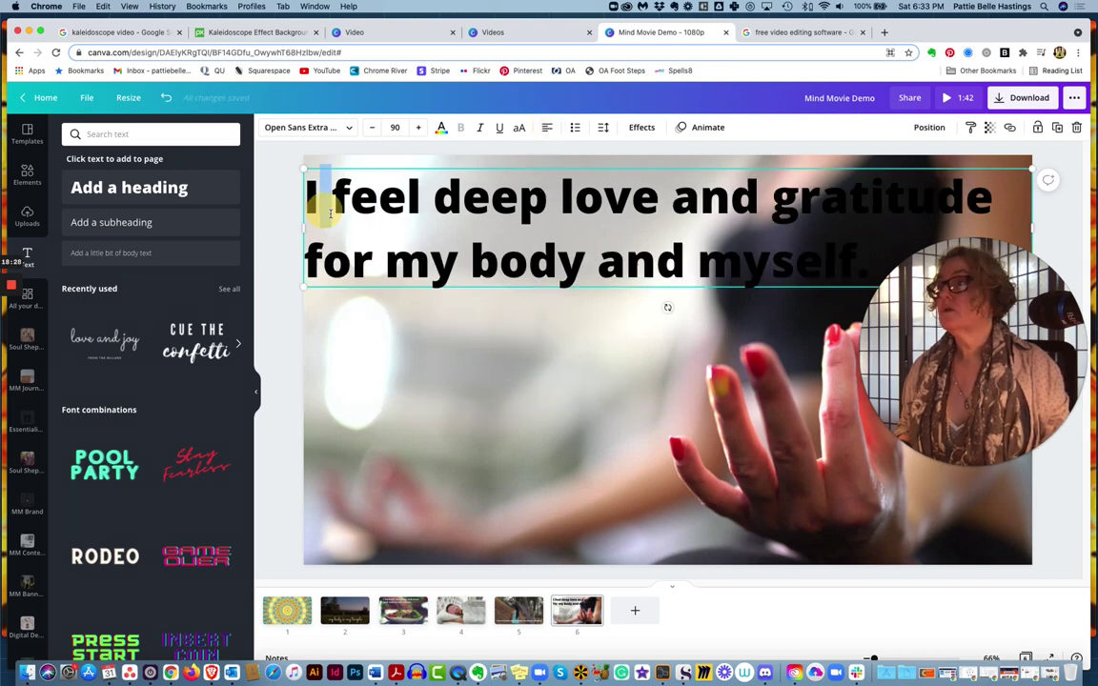
click(313, 199)
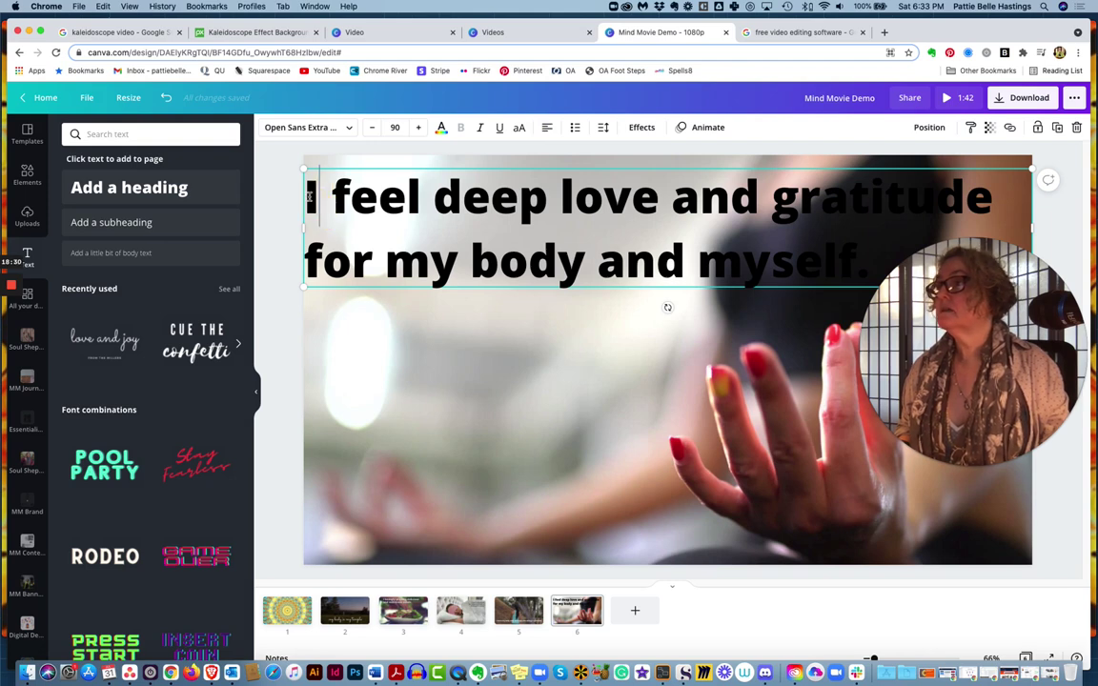
key(super+a)
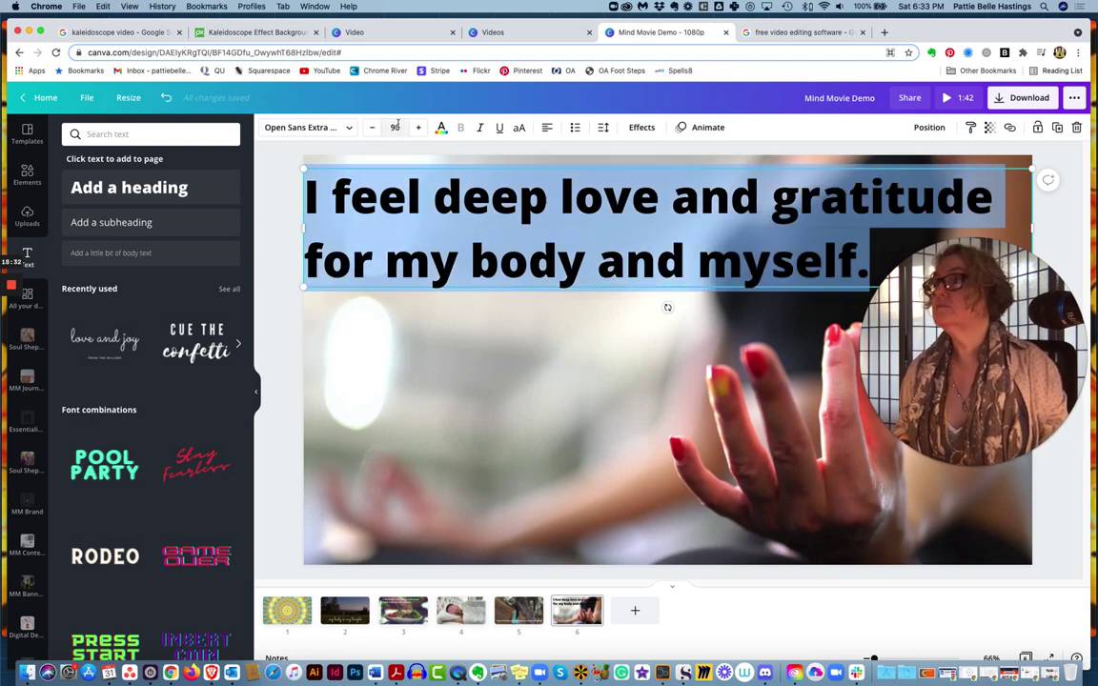
click(395, 127)
text(50)
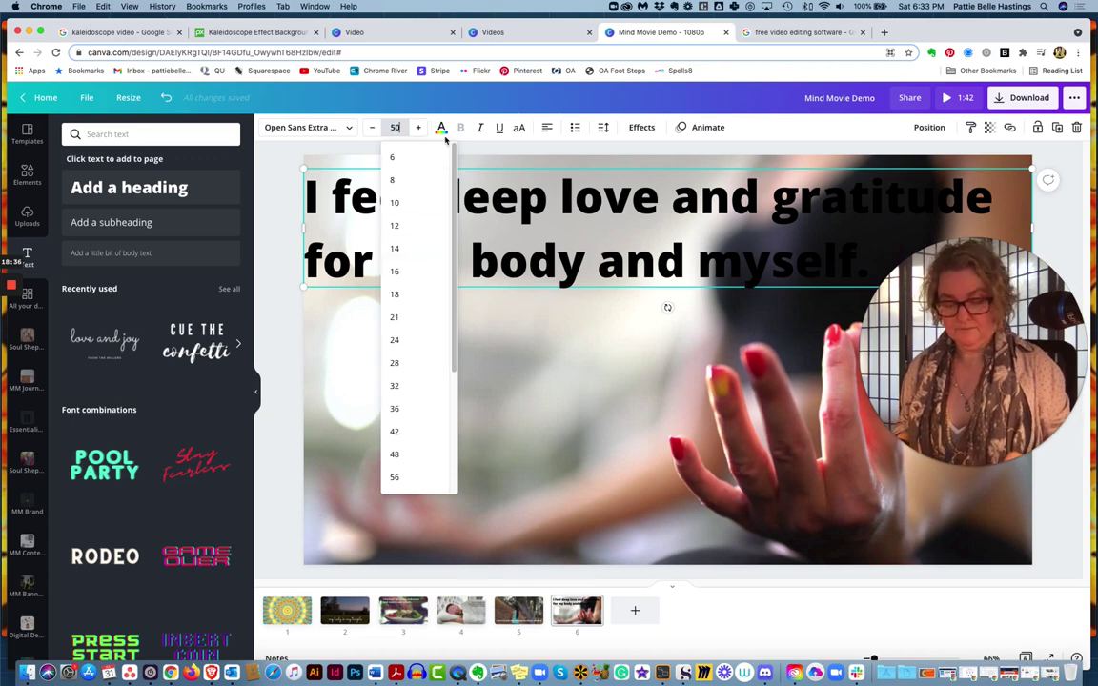
key(Return)
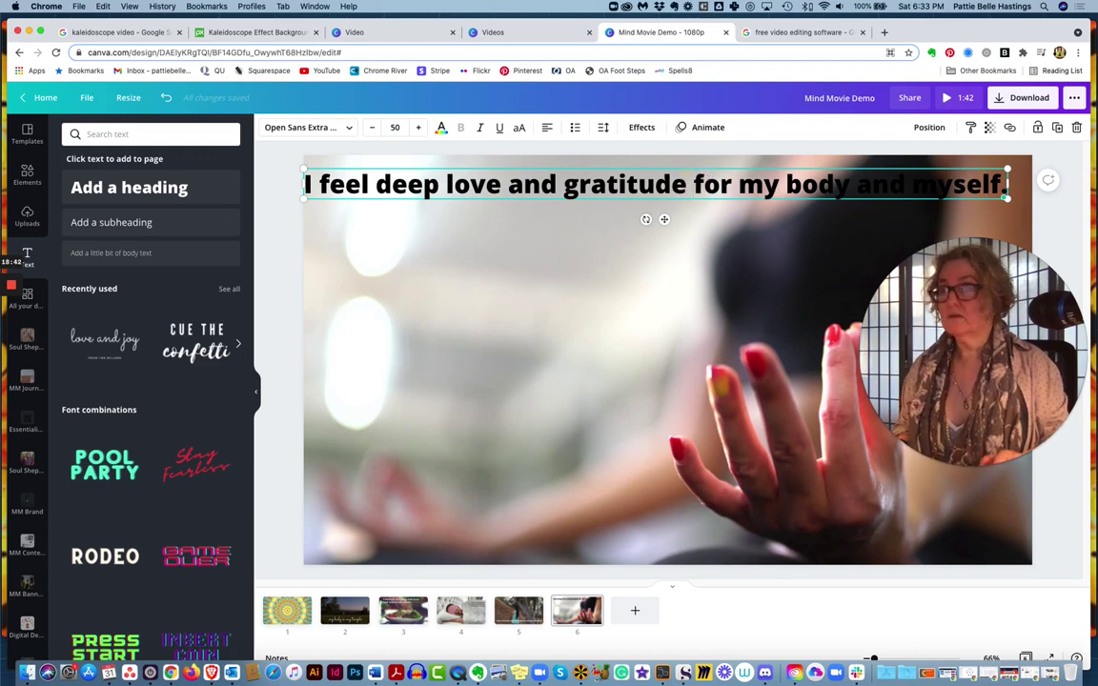
- Narrow the affirmation's text box so it wraps after "gratitude" and set its line spacing to 1.15
drag(1007, 185, 693, 185)
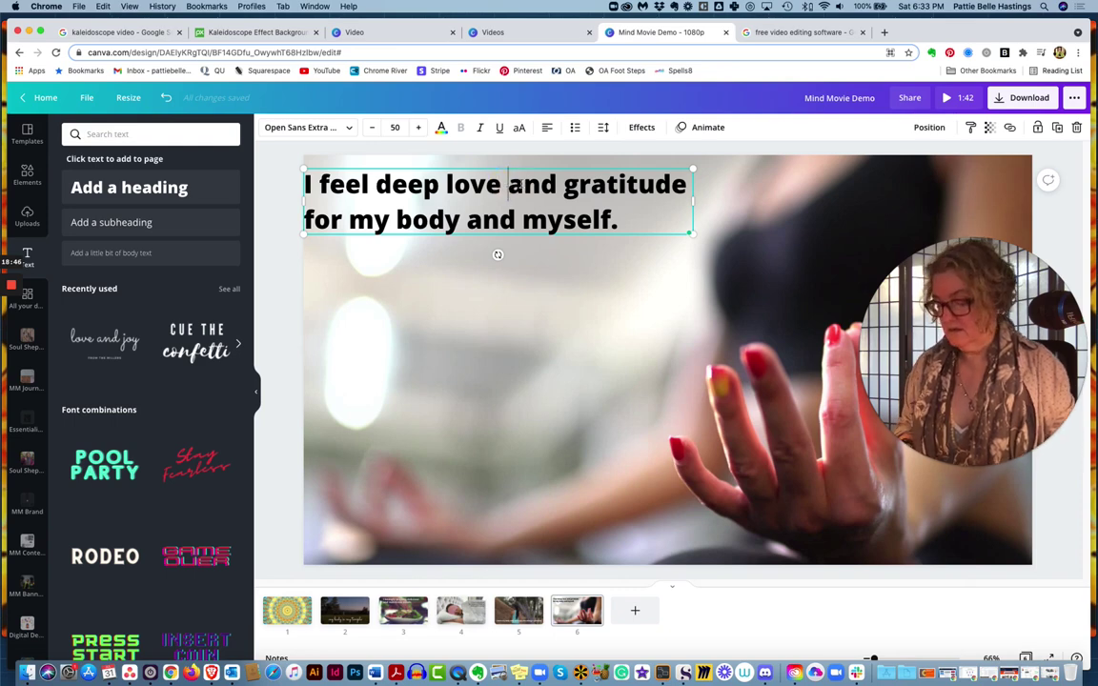
triple_click(508, 184)
click(603, 128)
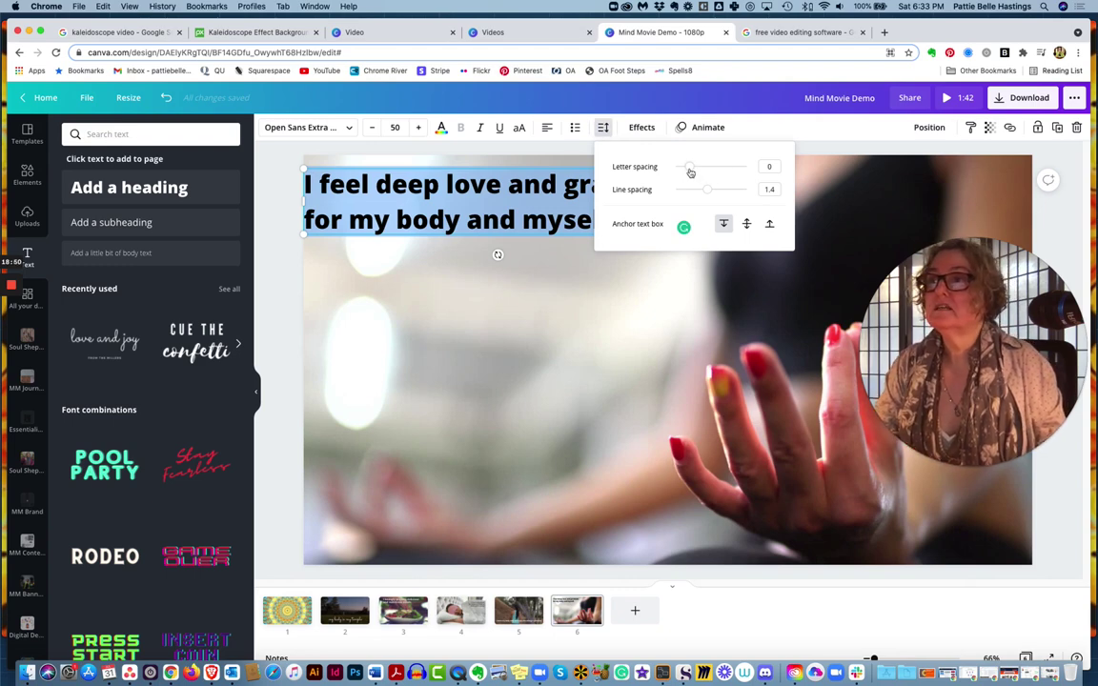
drag(706, 189, 699, 194)
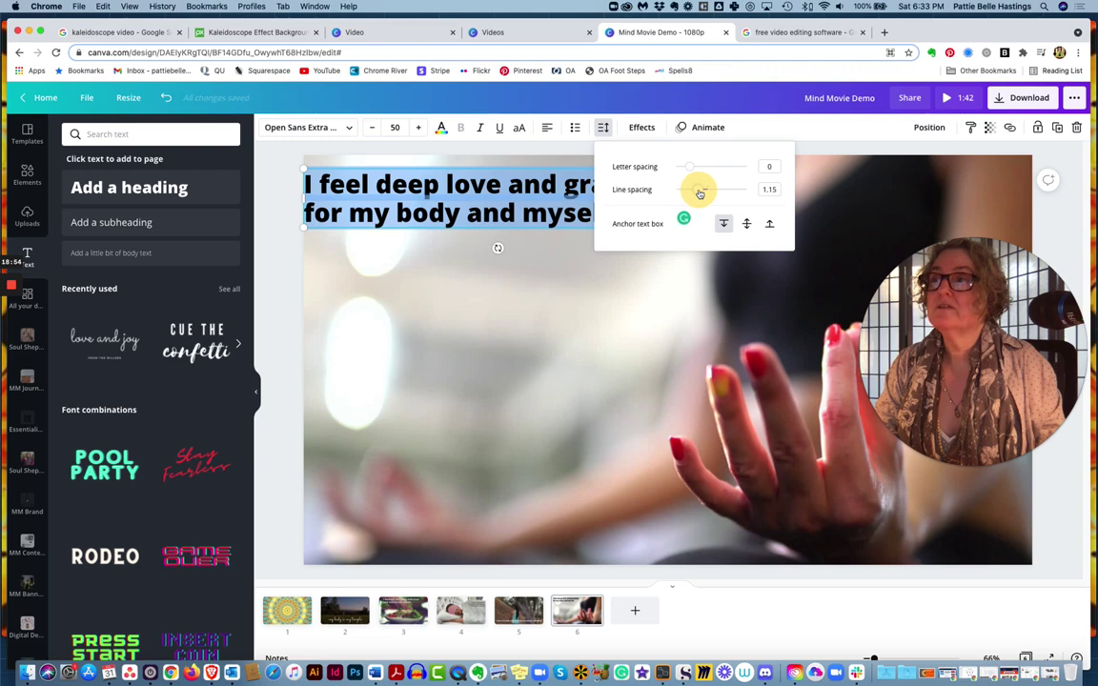
click(580, 290)
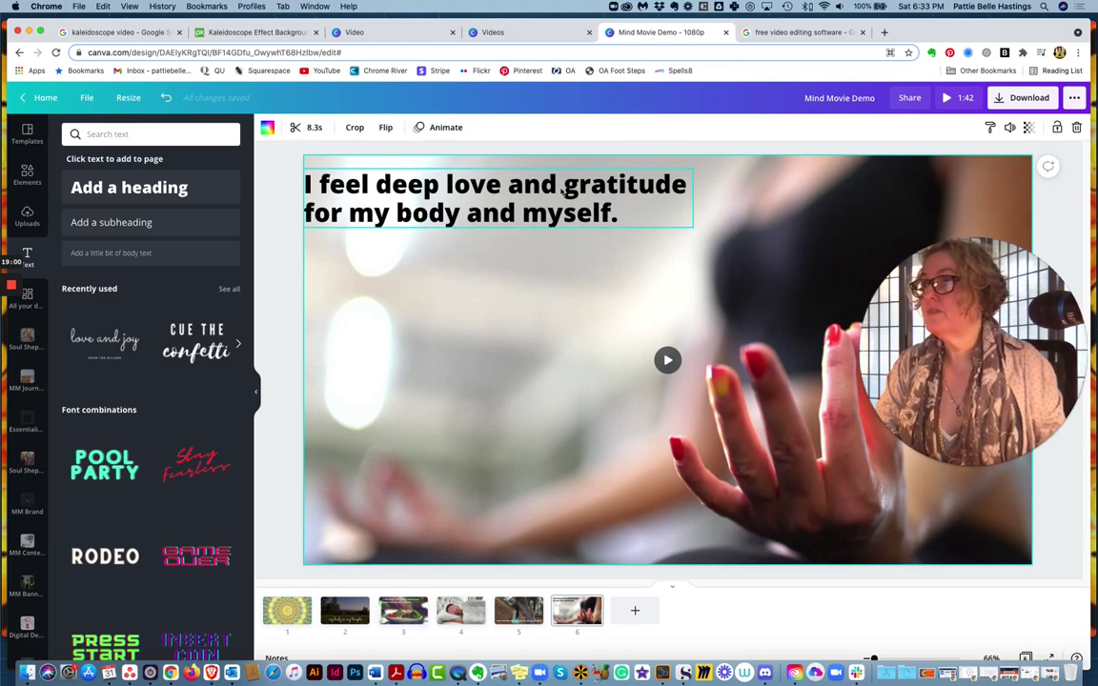
- Move the affirmation slightly inward from the page's left edge and colour it dark navy from the Soul Shepherd palette
mouse_move(564, 194)
mouse_down()
mouse_move(591, 198)
mouse_move(571, 194)
mouse_up()
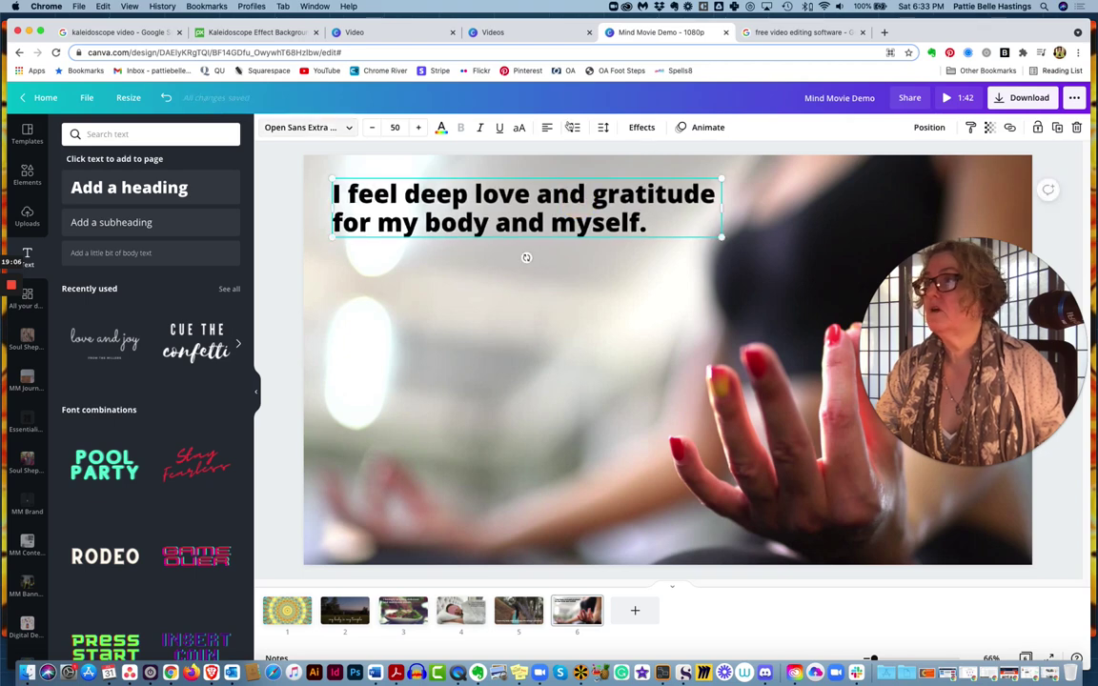
click(644, 225)
drag(644, 225, 314, 177)
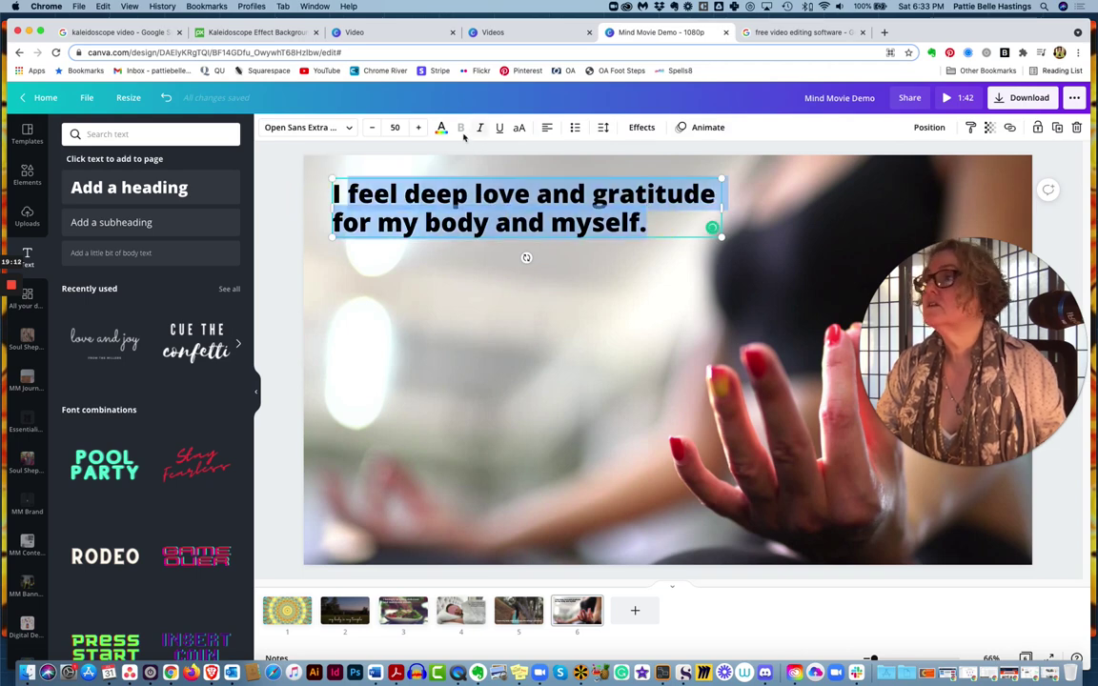
click(441, 127)
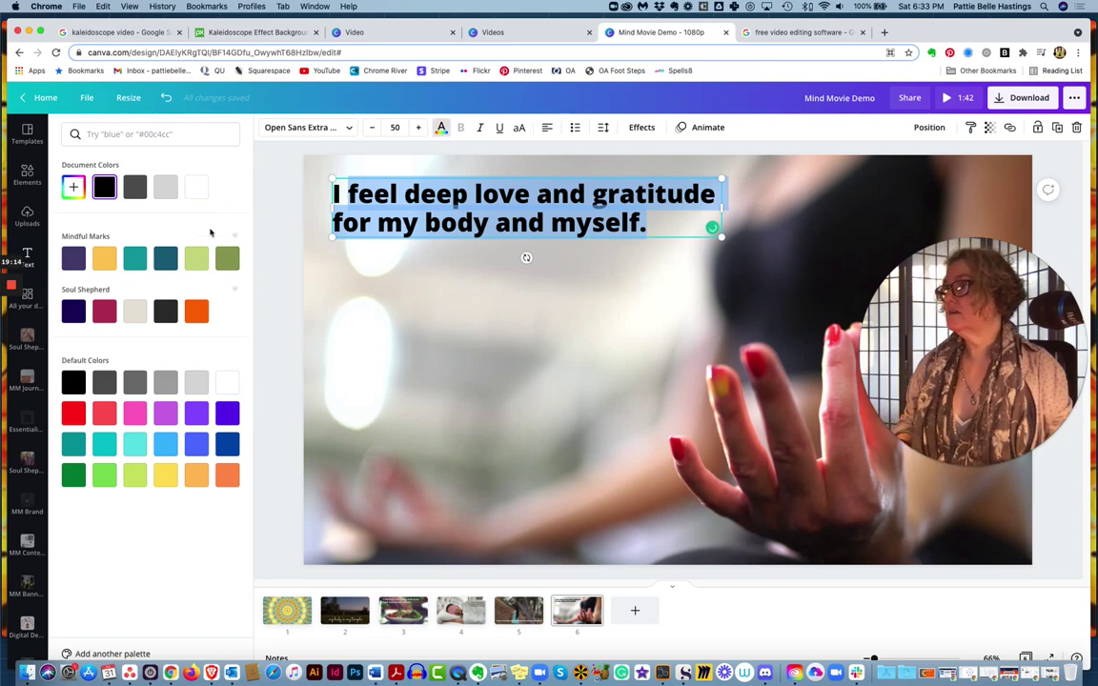
click(74, 310)
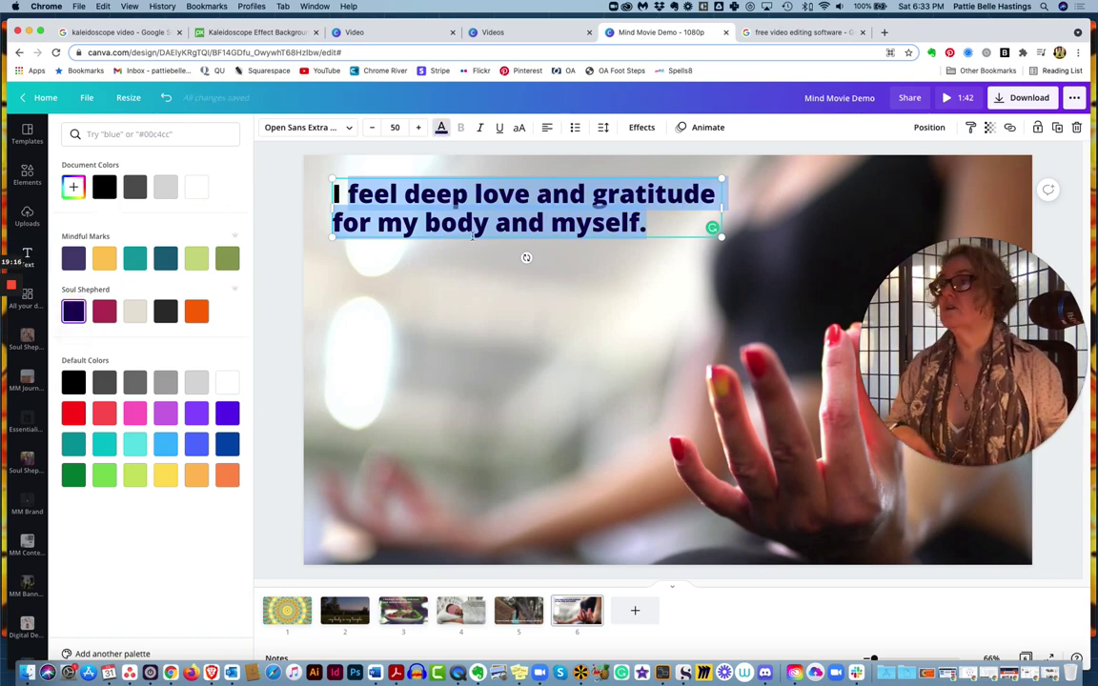
click(345, 194)
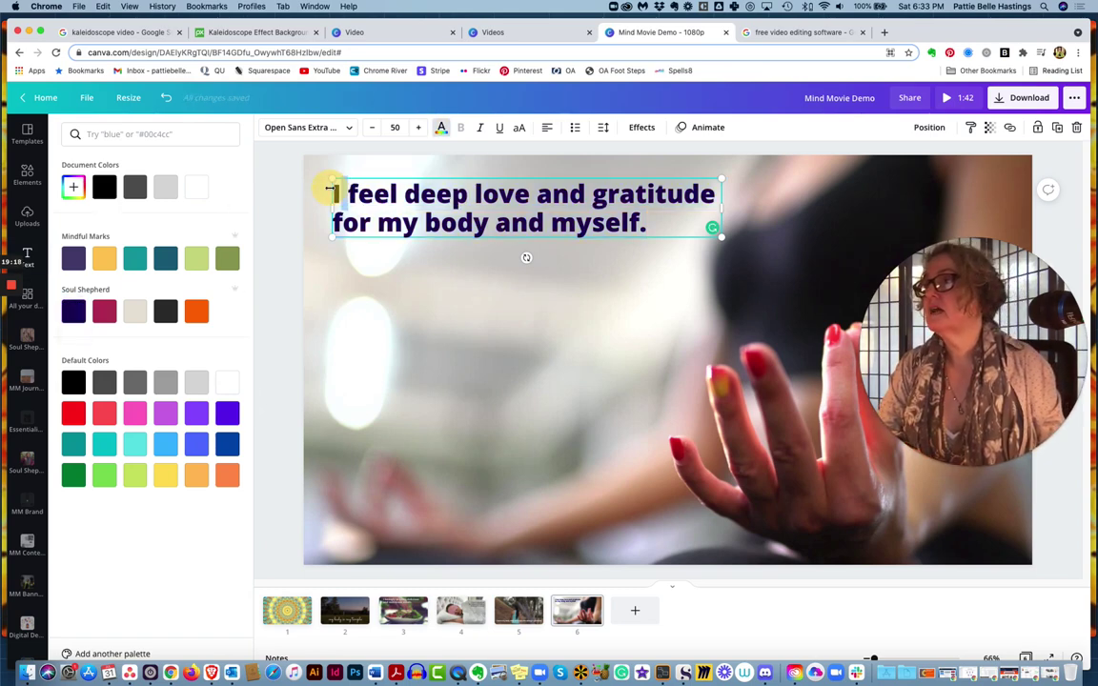
double_click(347, 194)
drag(335, 194, 324, 194)
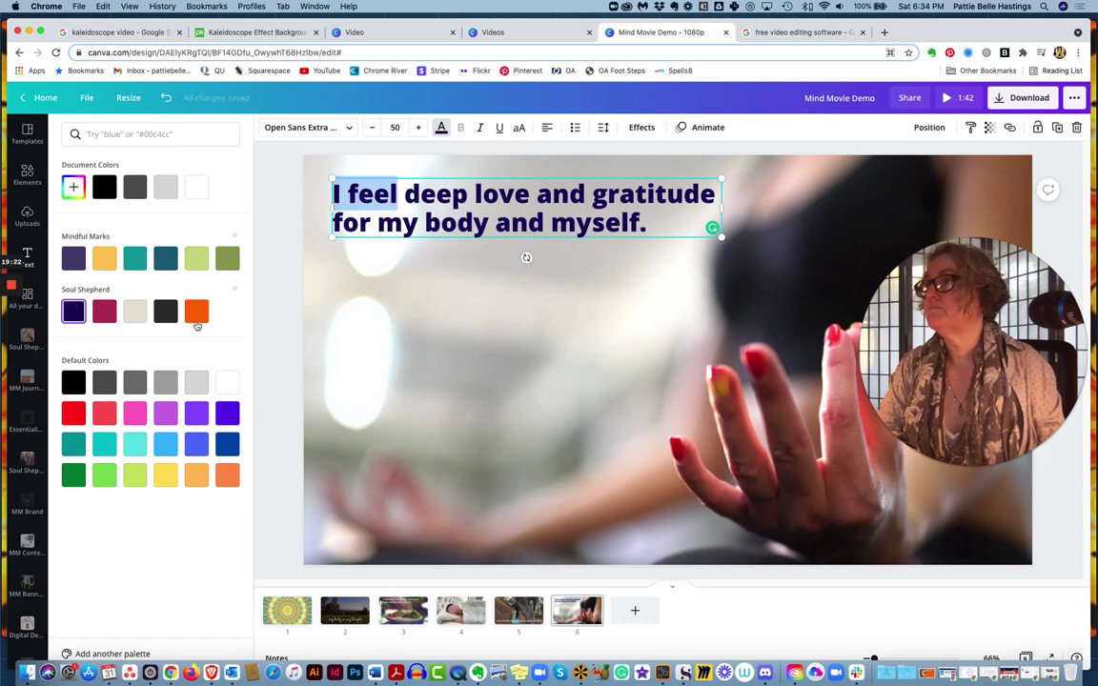
- Deselect the affirmation and play the meditation video to preview it behind the text
click(452, 317)
click(592, 303)
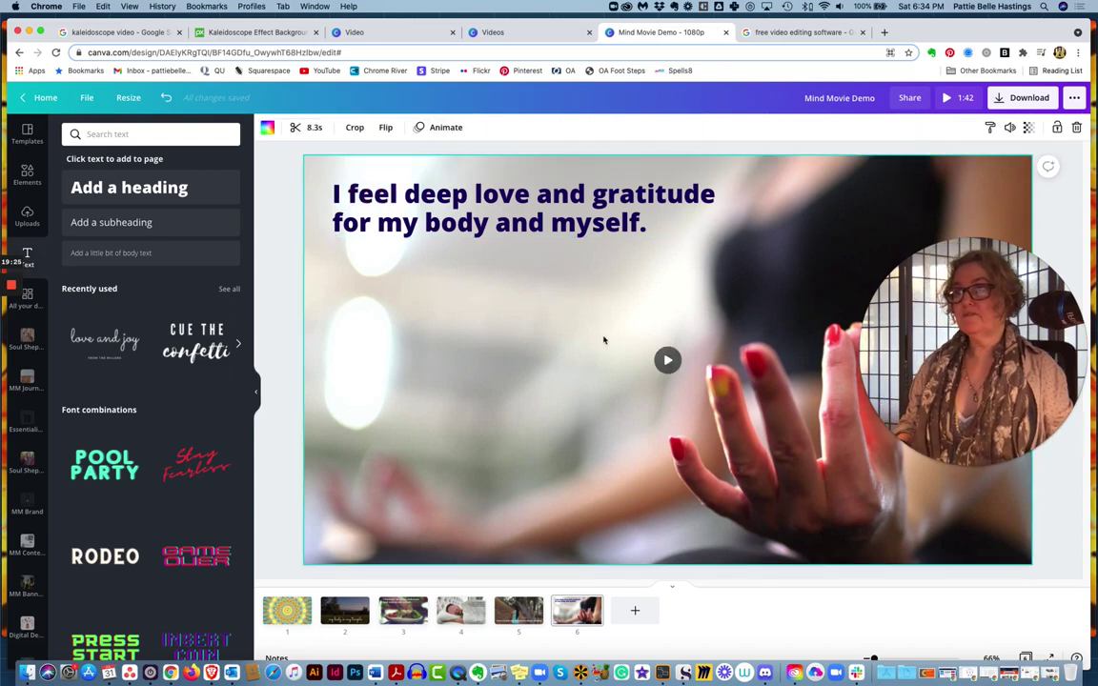
click(667, 359)
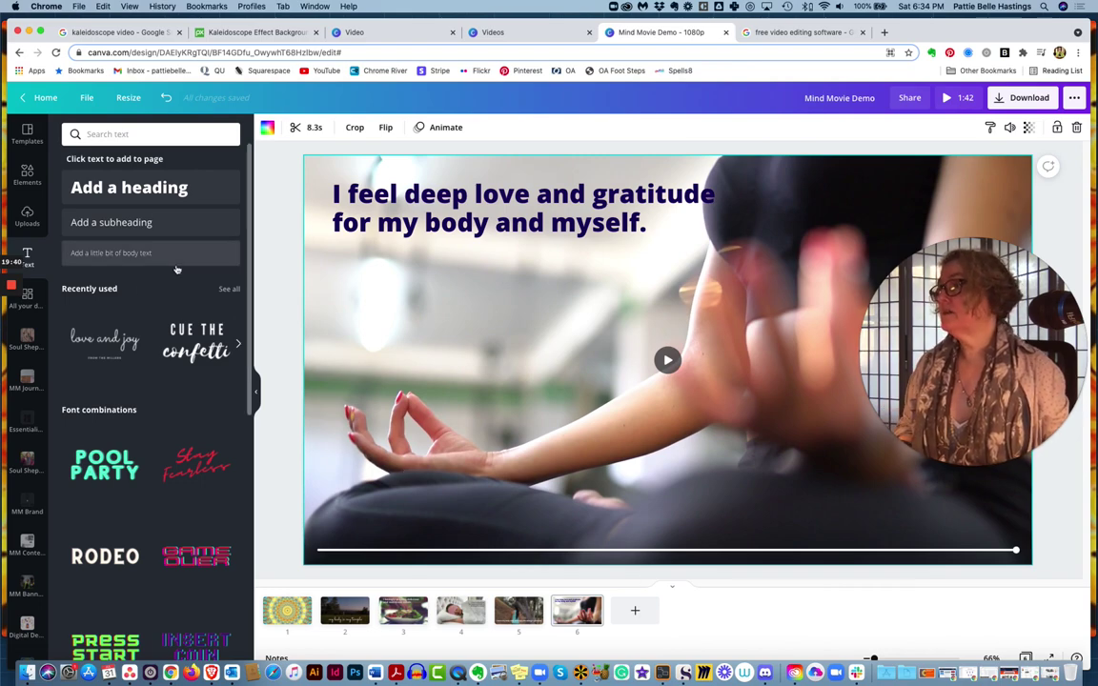
- Add the 57.0s kaleidoscope video from the Mind Movies folder as page 7 and select it on the page
scroll(29, 519, down, 2)
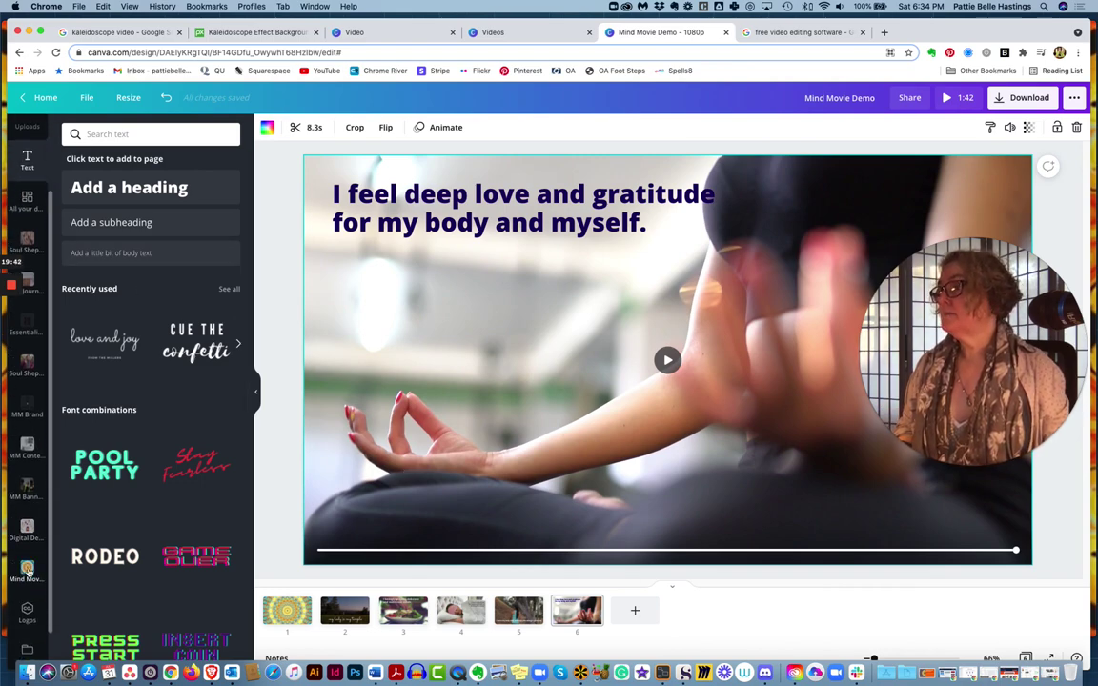
click(28, 569)
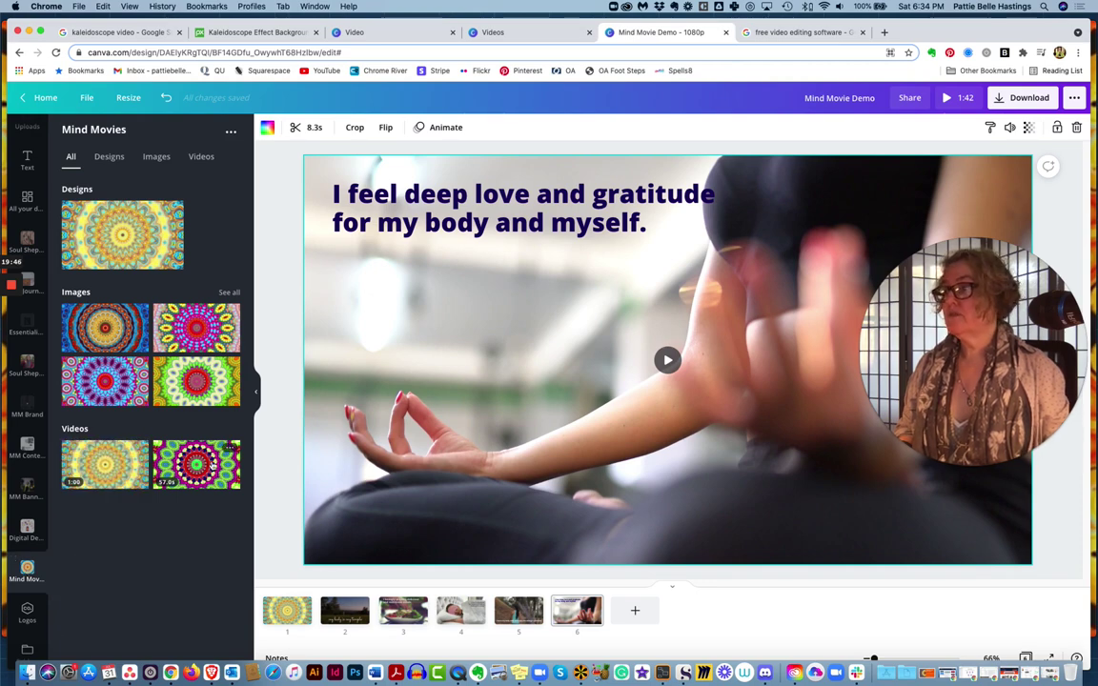
drag(197, 467, 655, 607)
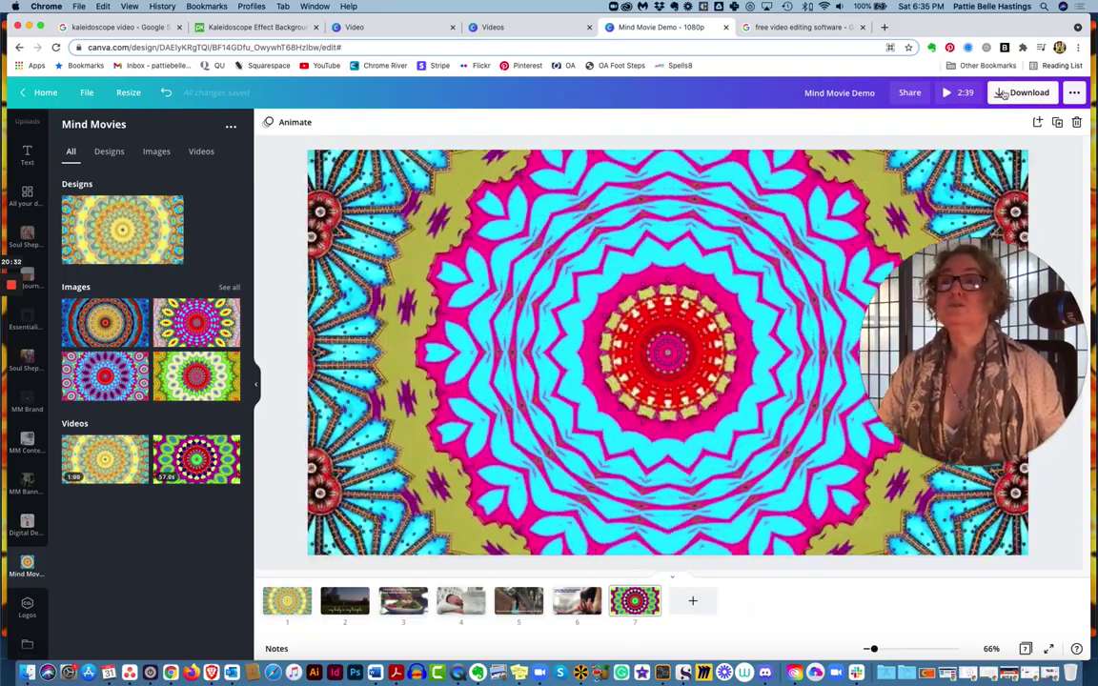
click(667, 351)
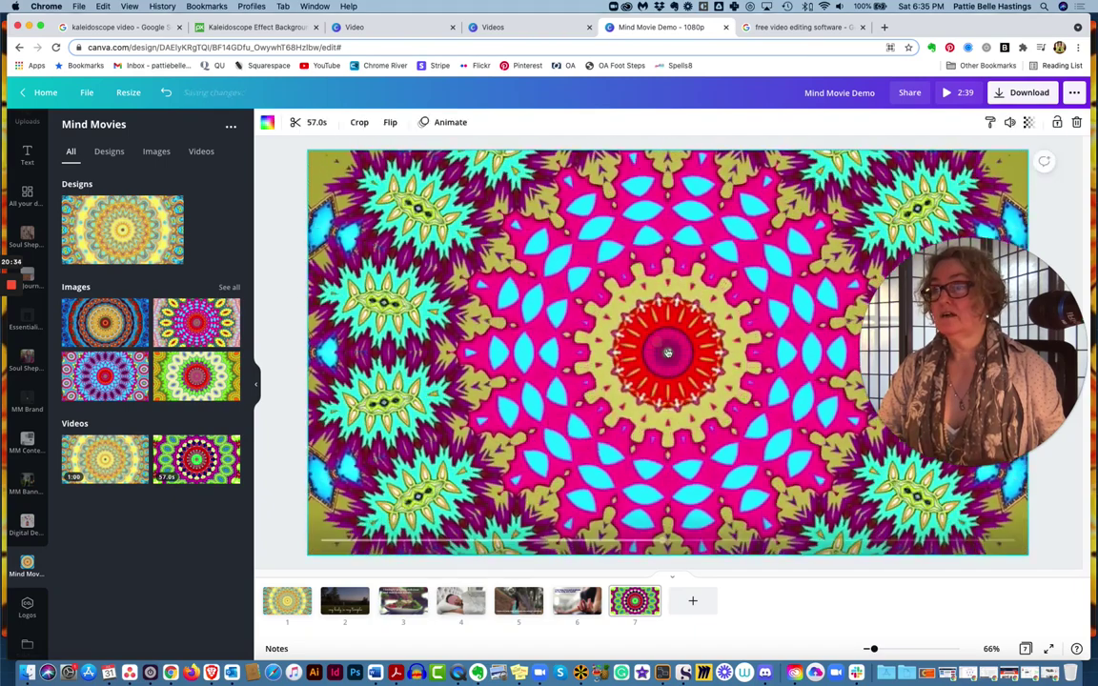
- Download all 7 pages of the Mind Movie Demo design as an MP4 video
click(1029, 94)
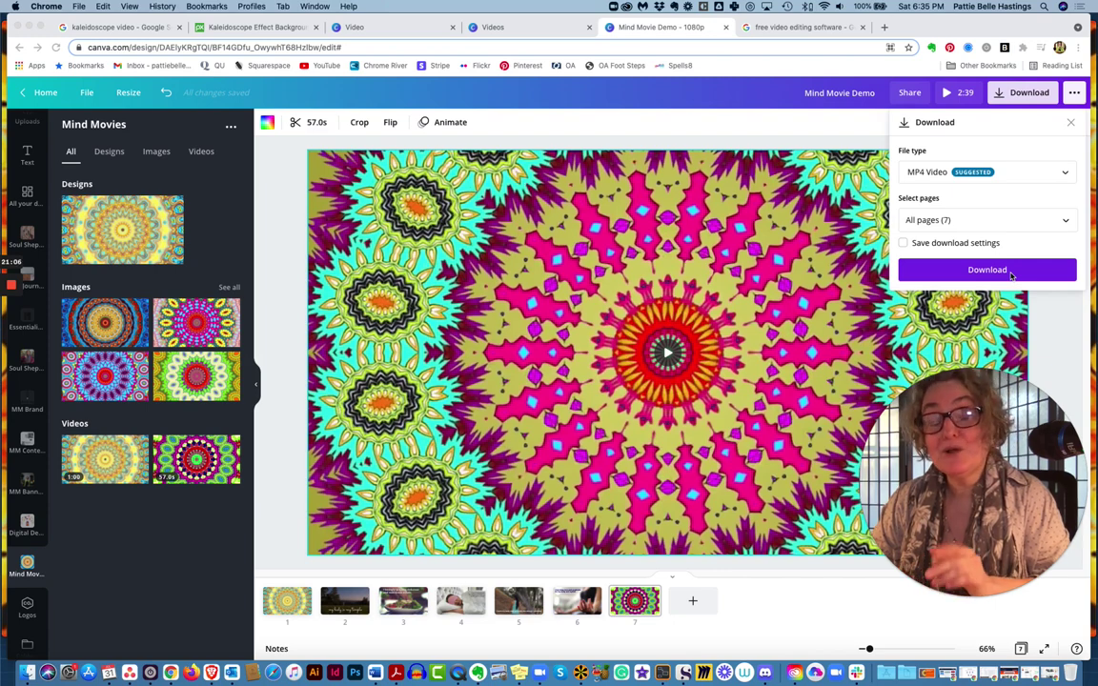
mouse_move(8, 365)
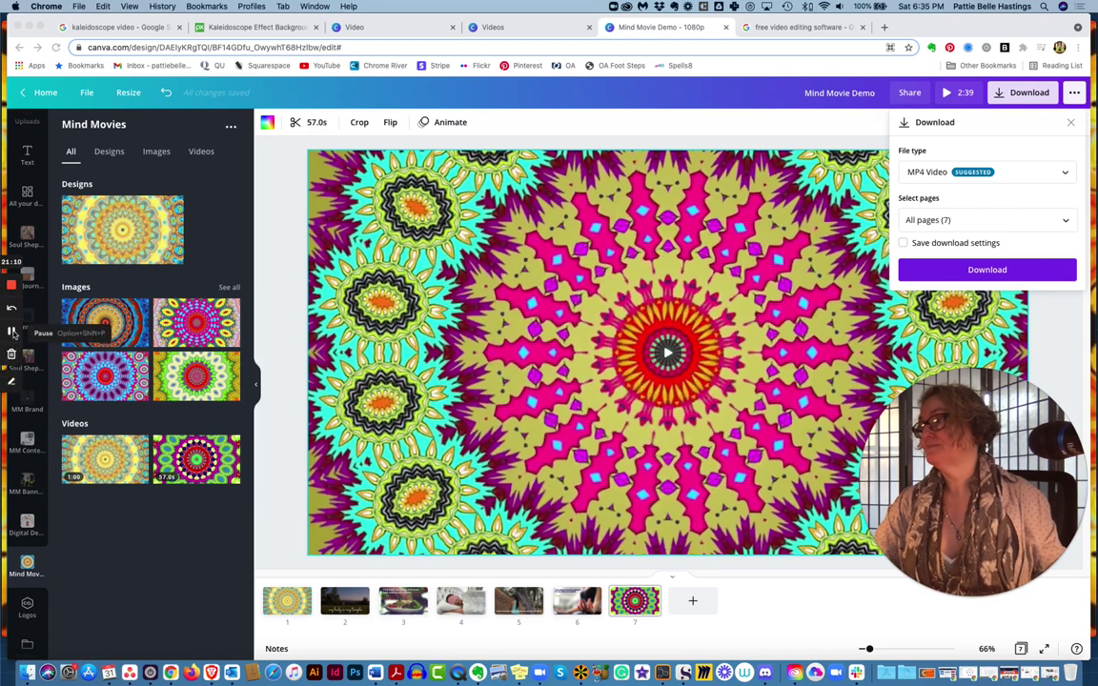
click(12, 332)
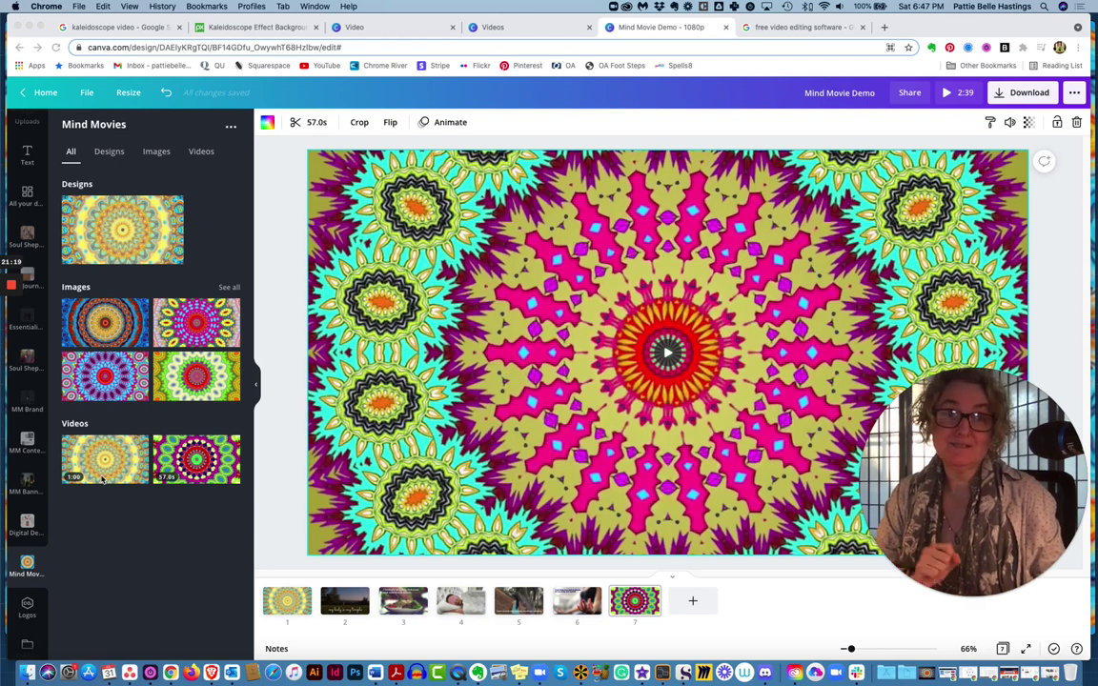
- Switch to the Google results for free video editing software and look through the listed programs and videos
click(763, 26)
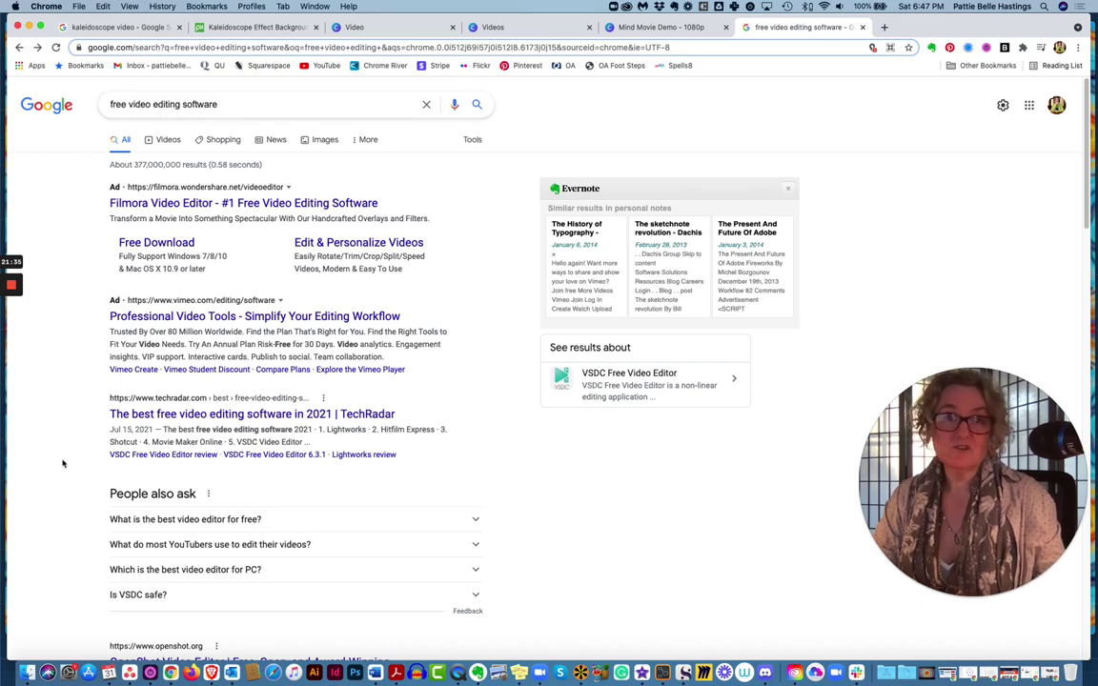
scroll(63, 464, down, 12)
scroll(63, 464, down, 3)
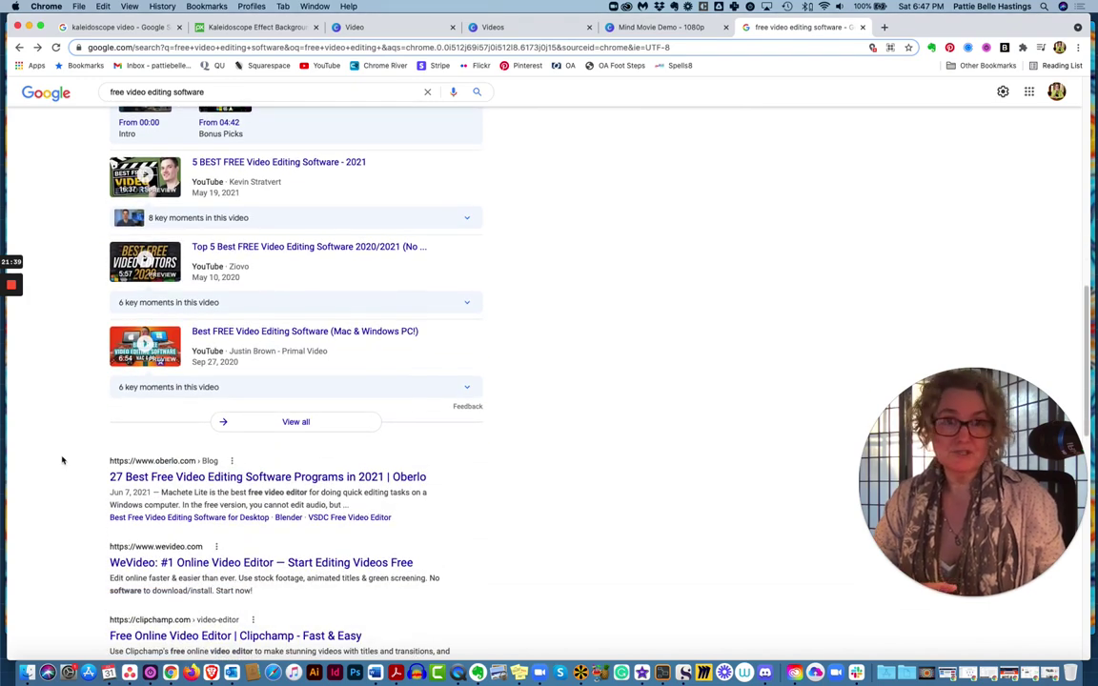
scroll(63, 459, up, 5)
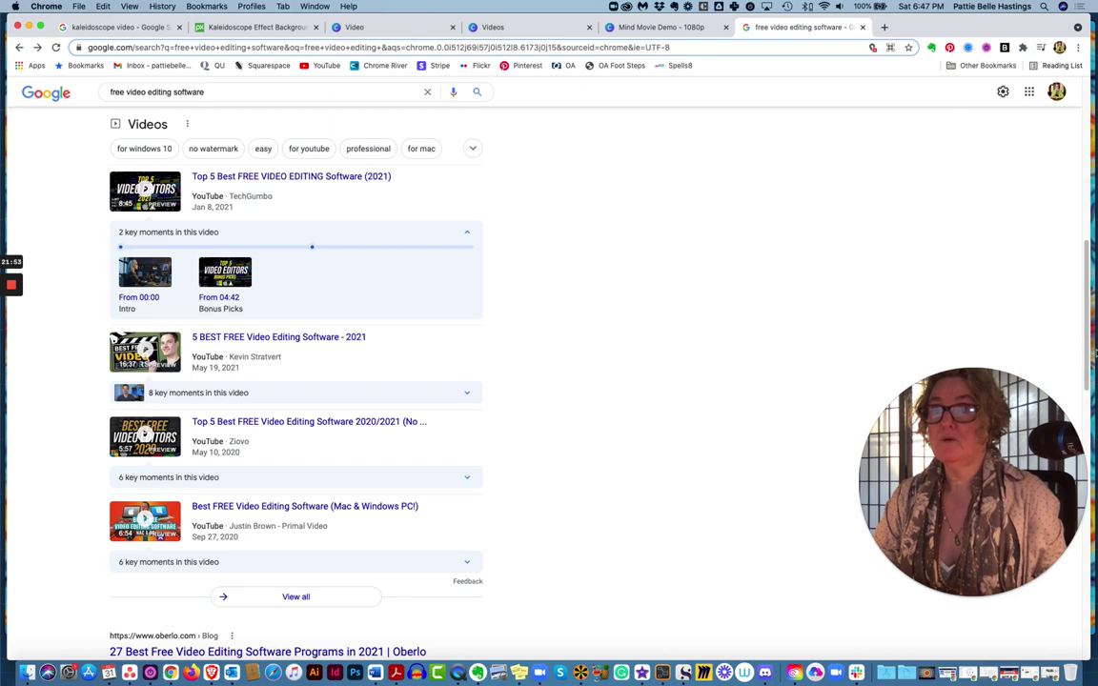
- Switch to QuickTime Player and scrub through Mind Movie Demo.mp4 to review the exported movie, returning to its start
key(super+Tab)
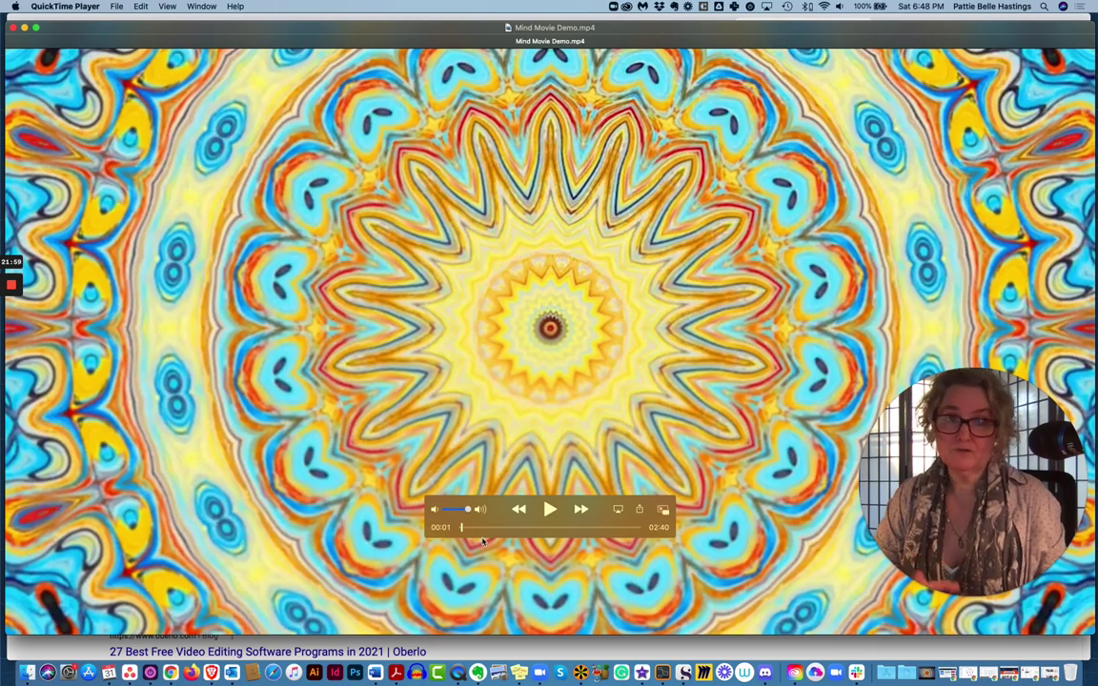
drag(463, 533, 571, 526)
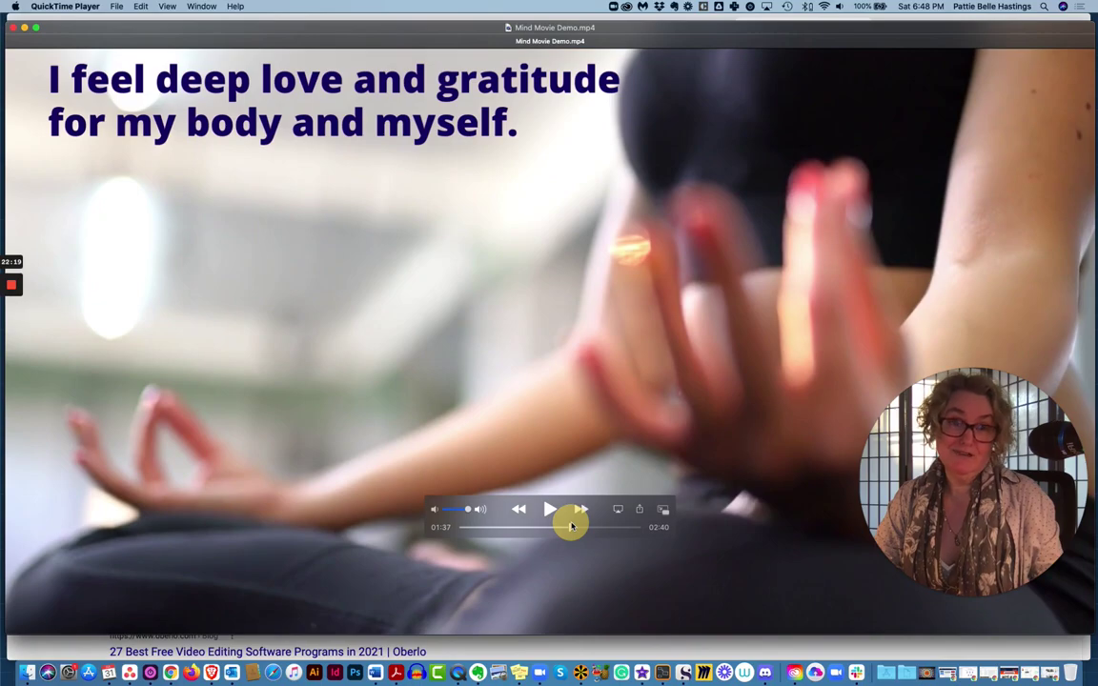
drag(571, 526, 431, 520)
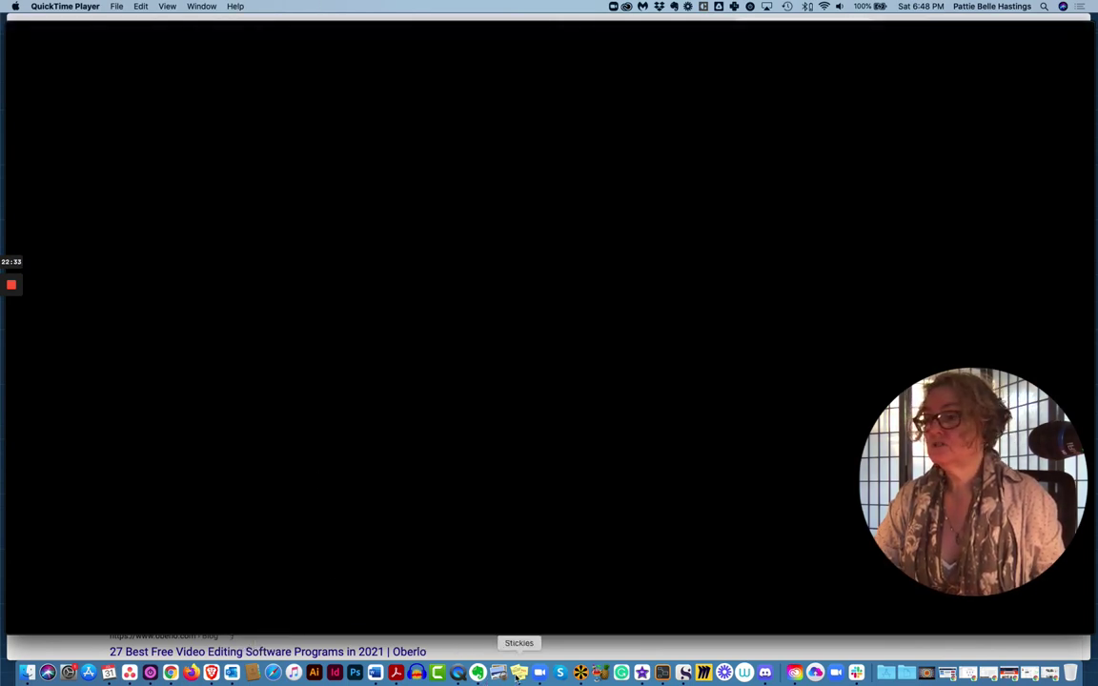
- Switch to iMovie, leave the Mind Movie 1 project and create a new movie project
click(641, 673)
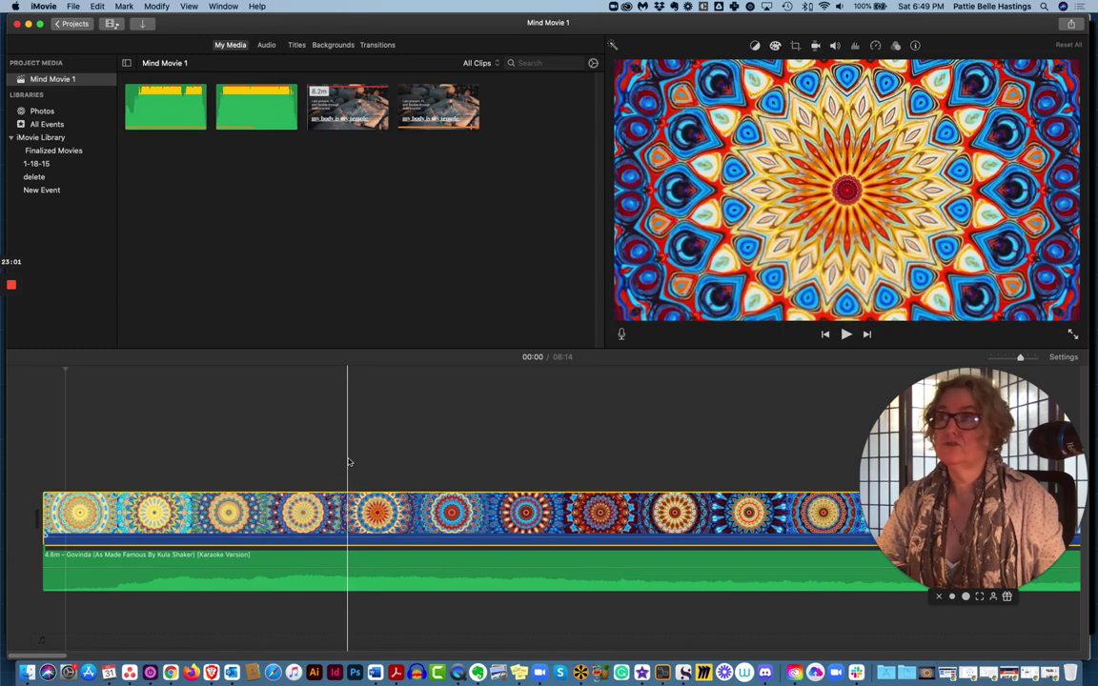
click(59, 22)
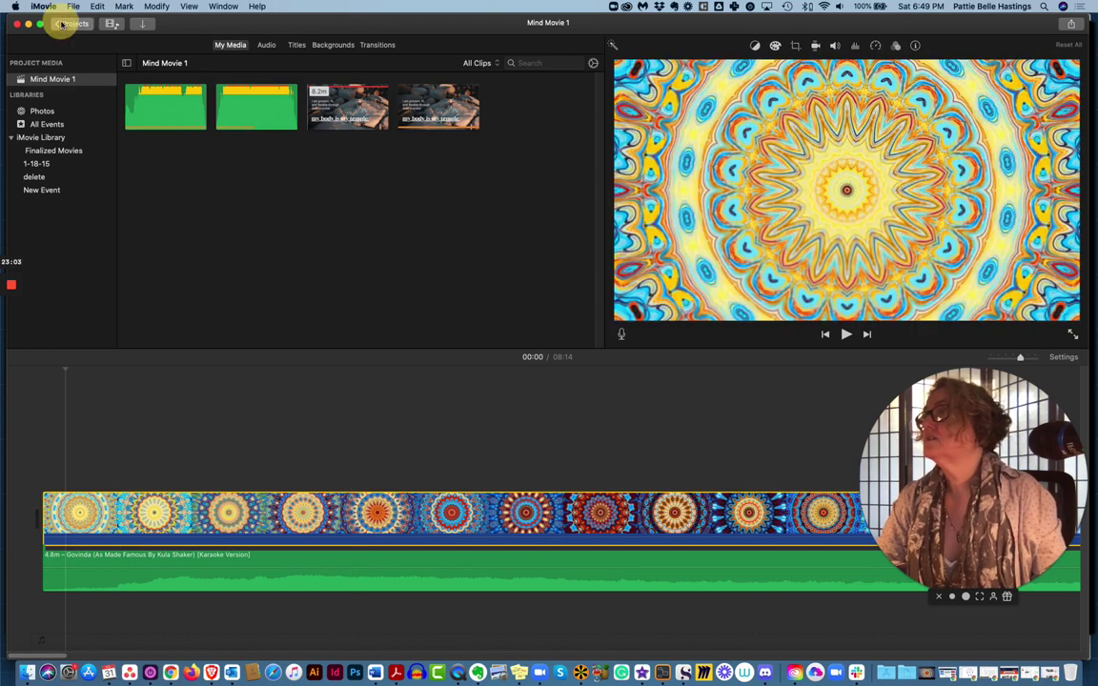
click(99, 167)
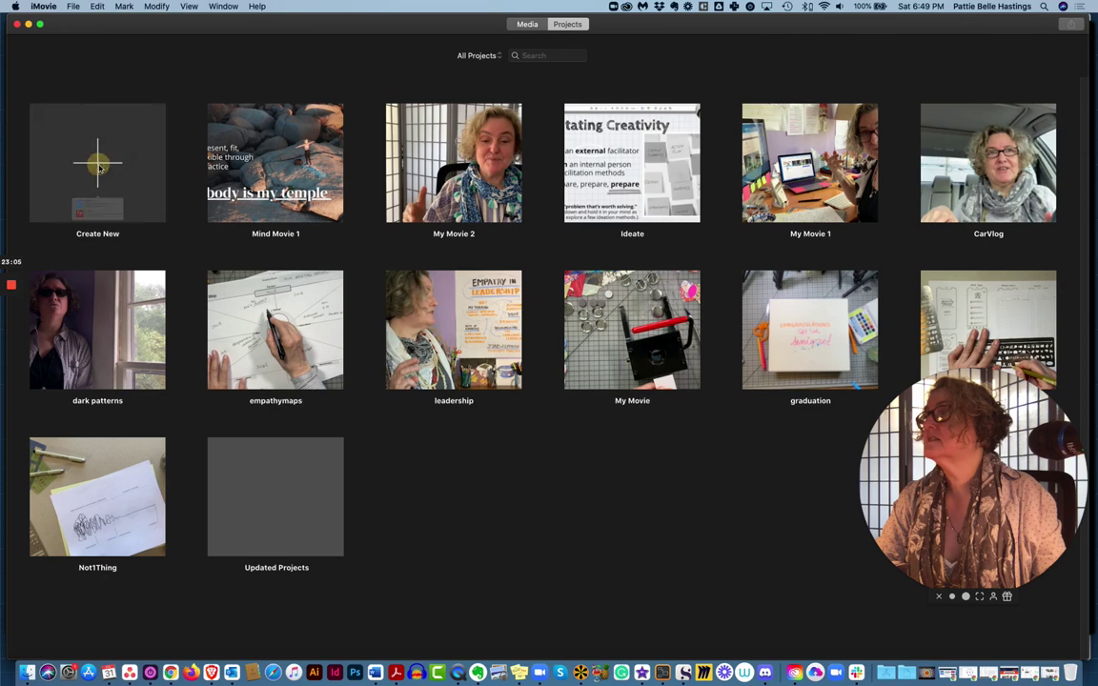
click(72, 221)
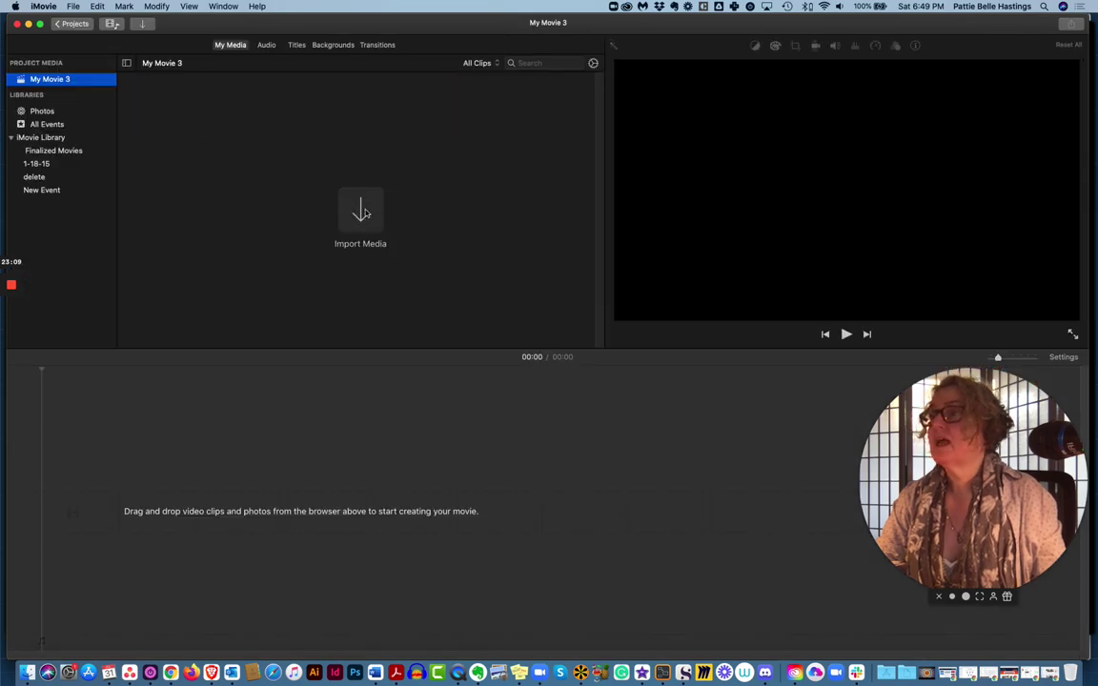
- Import Mind Movie Demo.mp4 from the Desktop into the project media and place the clip at the start of the timeline
click(360, 212)
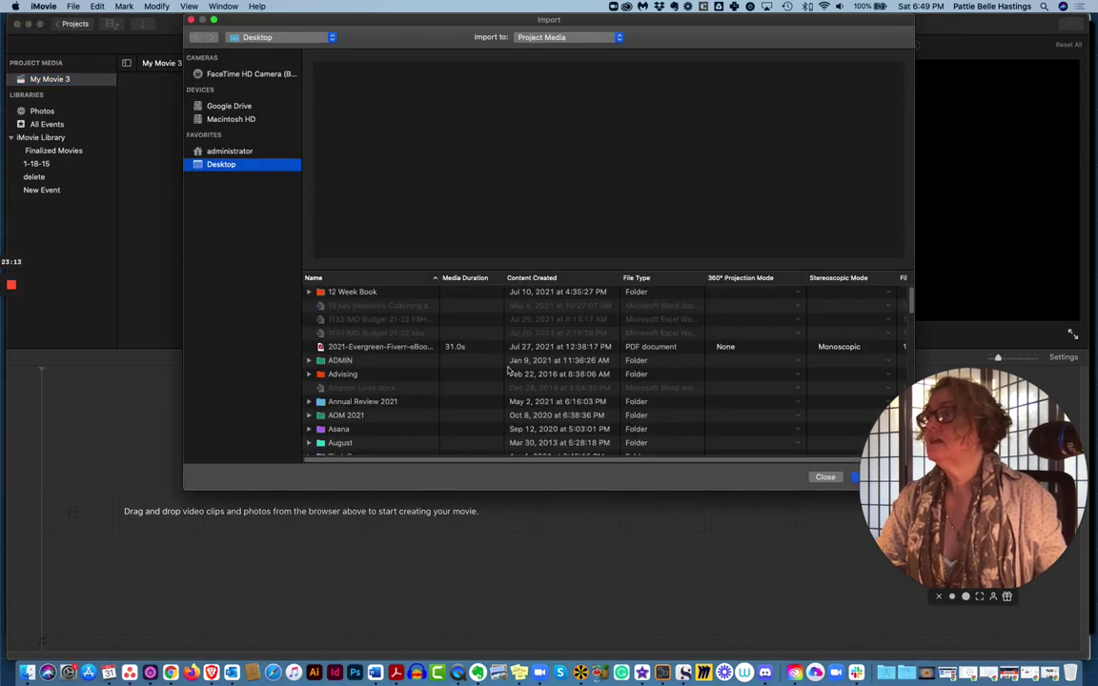
scroll(423, 374, down, 5)
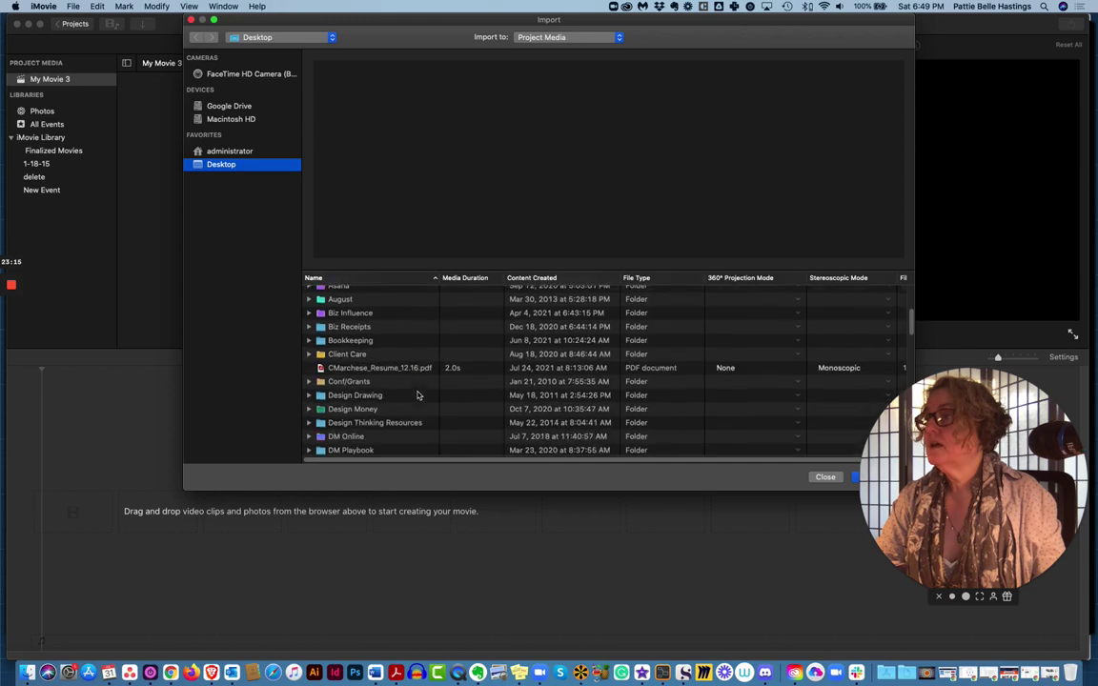
scroll(417, 395, down, 8)
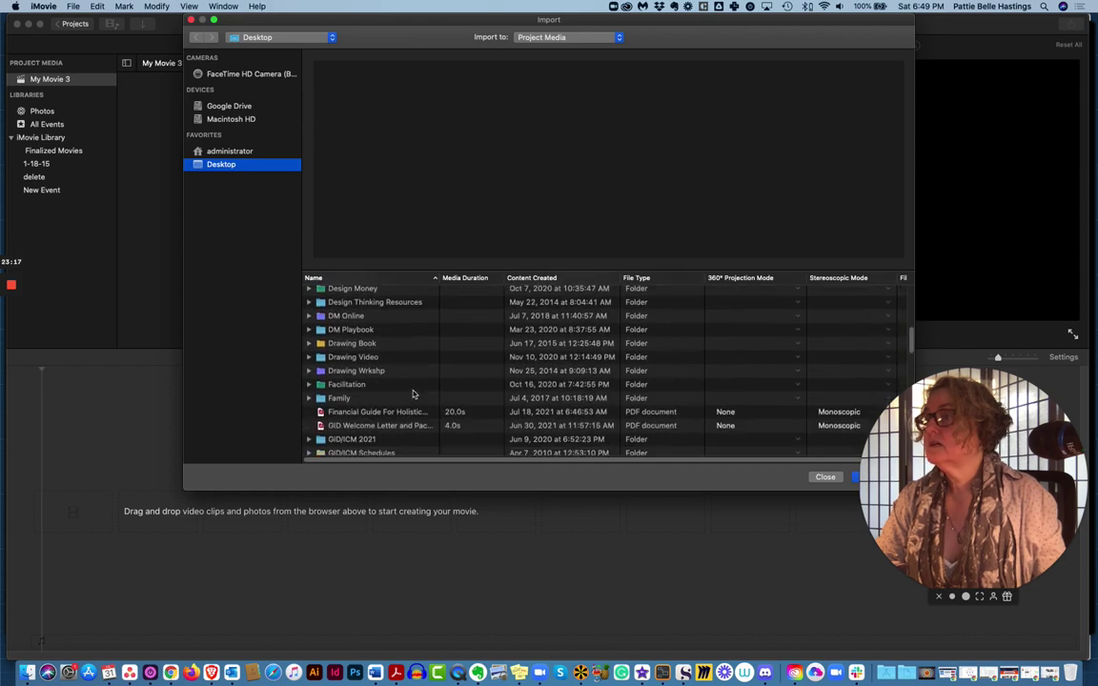
scroll(413, 393, down, 4)
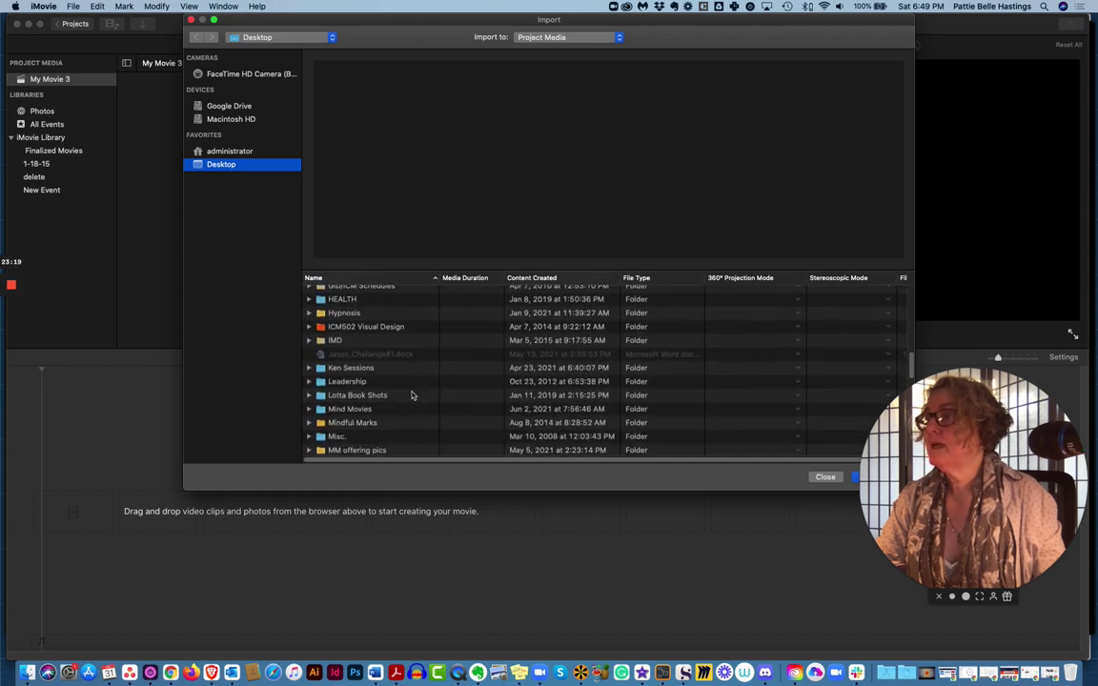
scroll(413, 395, down, 2)
scroll(412, 395, down, 3)
scroll(412, 395, down, 2)
scroll(413, 395, down, 1)
scroll(412, 394, up, 3)
scroll(412, 394, up, 5)
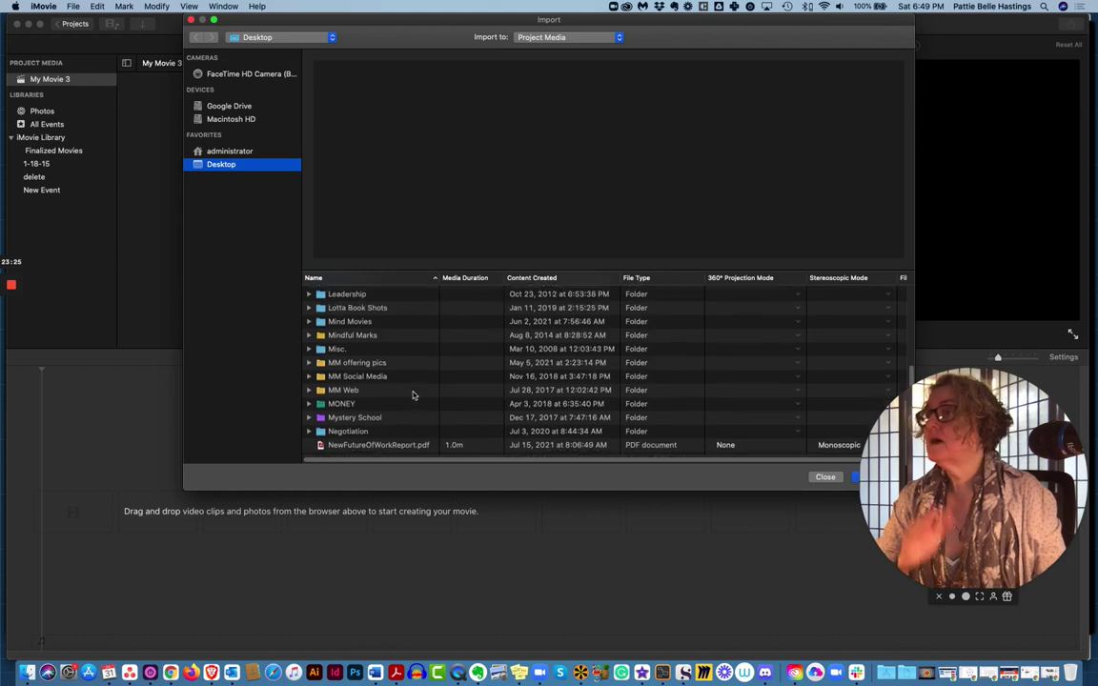
scroll(411, 394, up, 2)
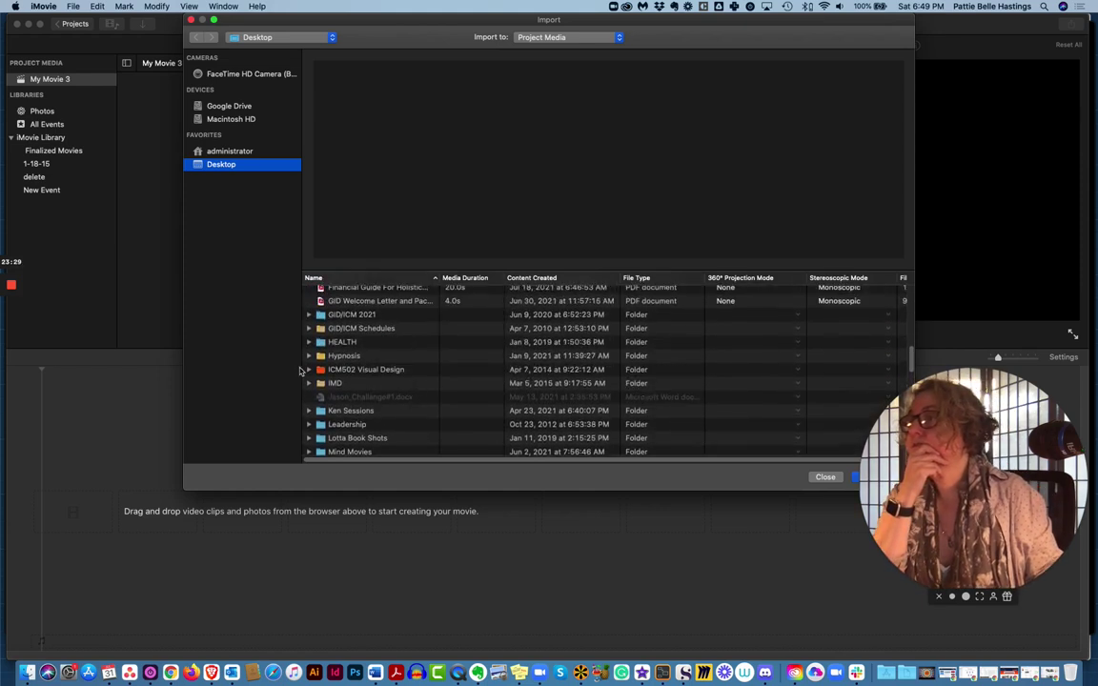
scroll(315, 410, down, 4)
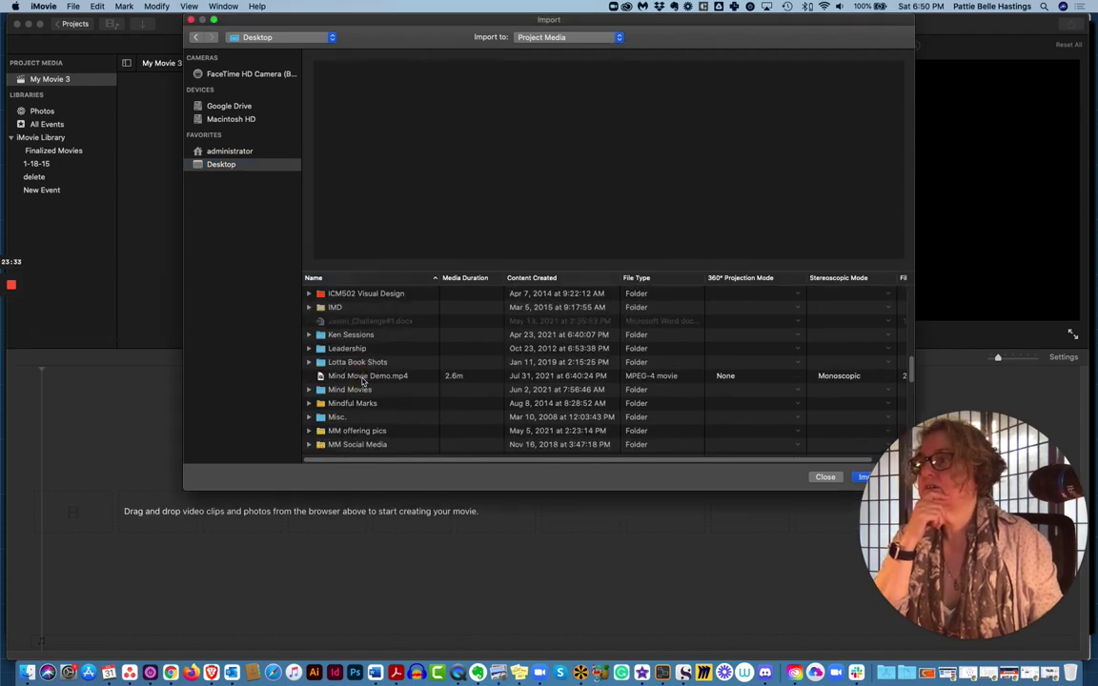
click(321, 377)
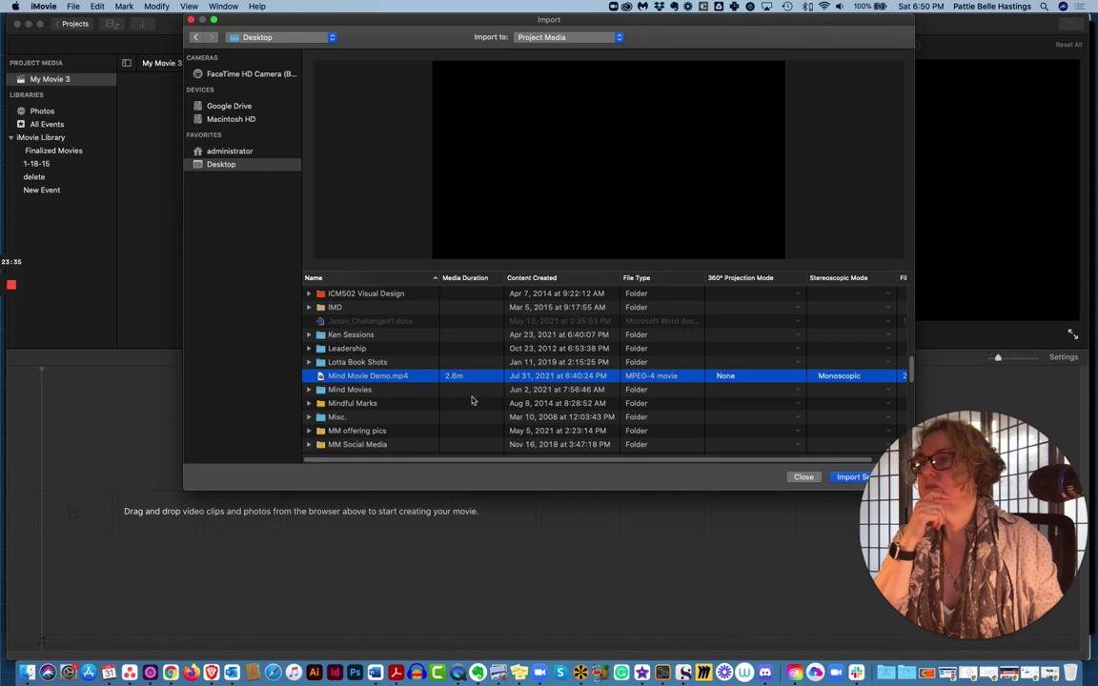
click(846, 477)
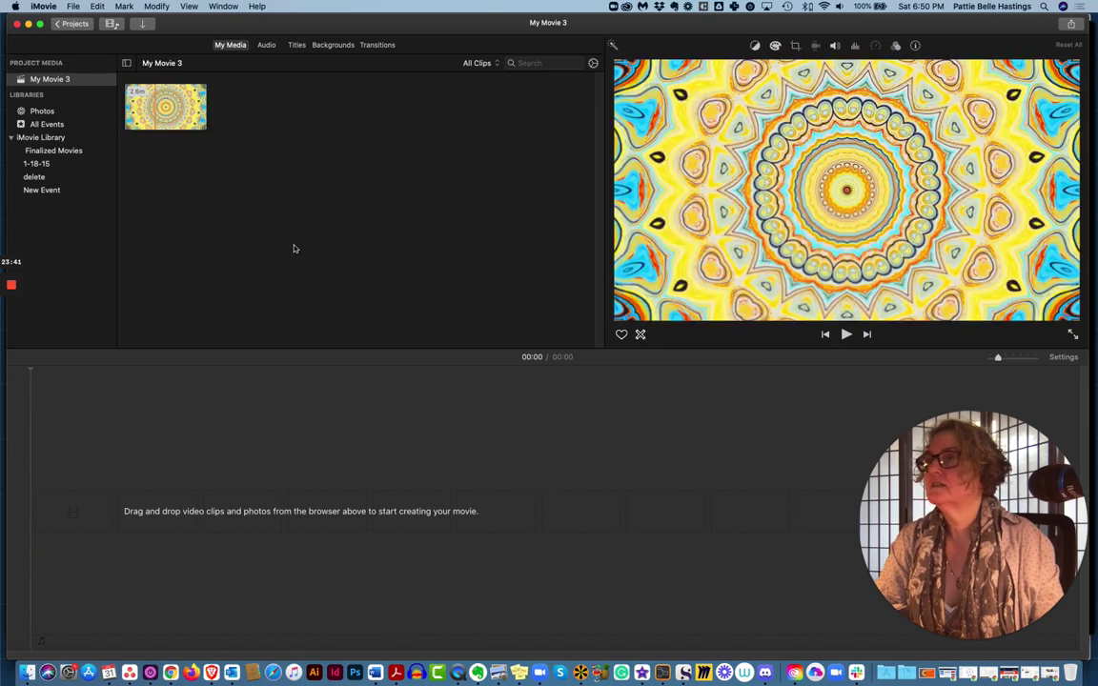
drag(164, 106, 162, 459)
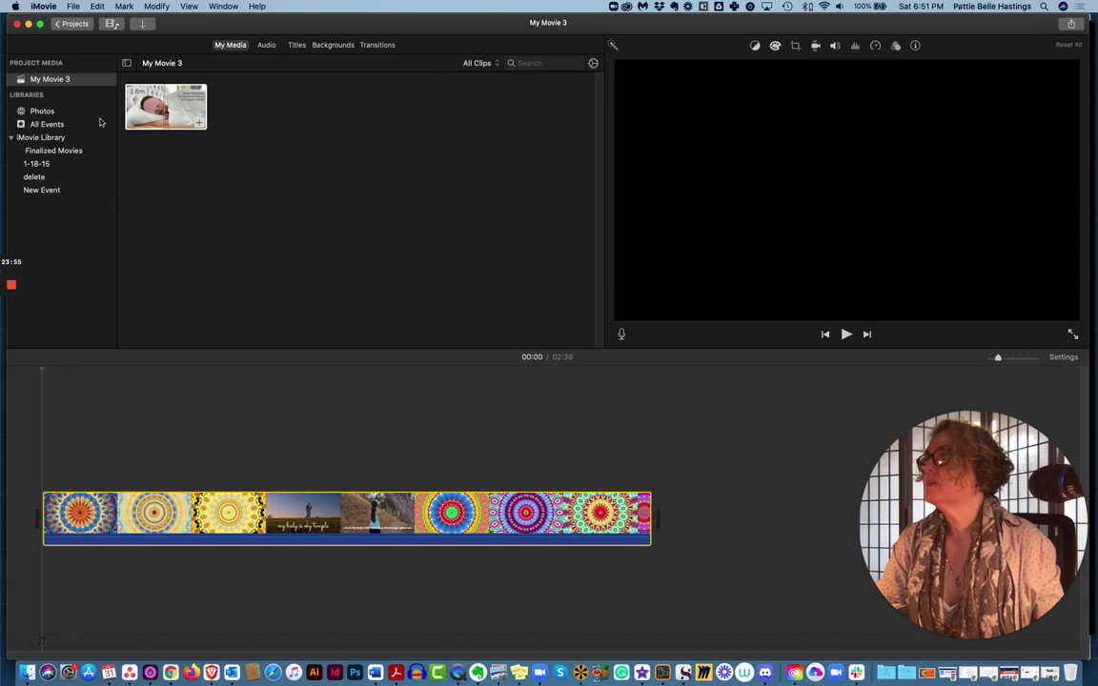
- Find the track Govinda (As Made Famous By Kula Shaker) [Karaoke Version] in the music library, select it and play a preview
click(267, 45)
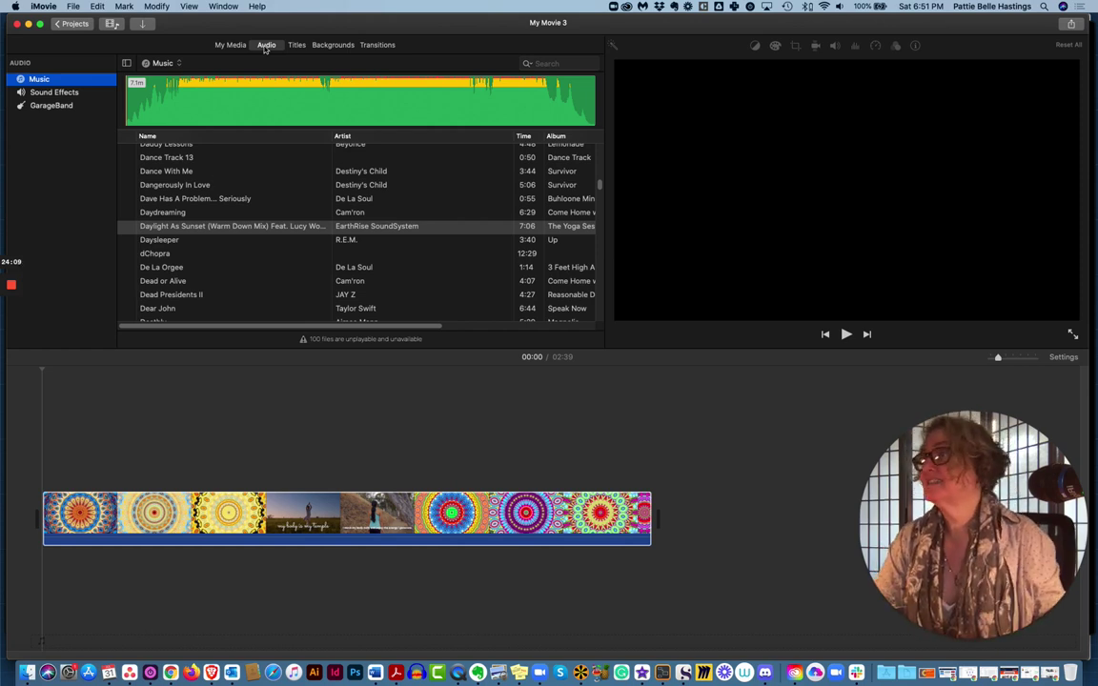
scroll(210, 246, up, 1)
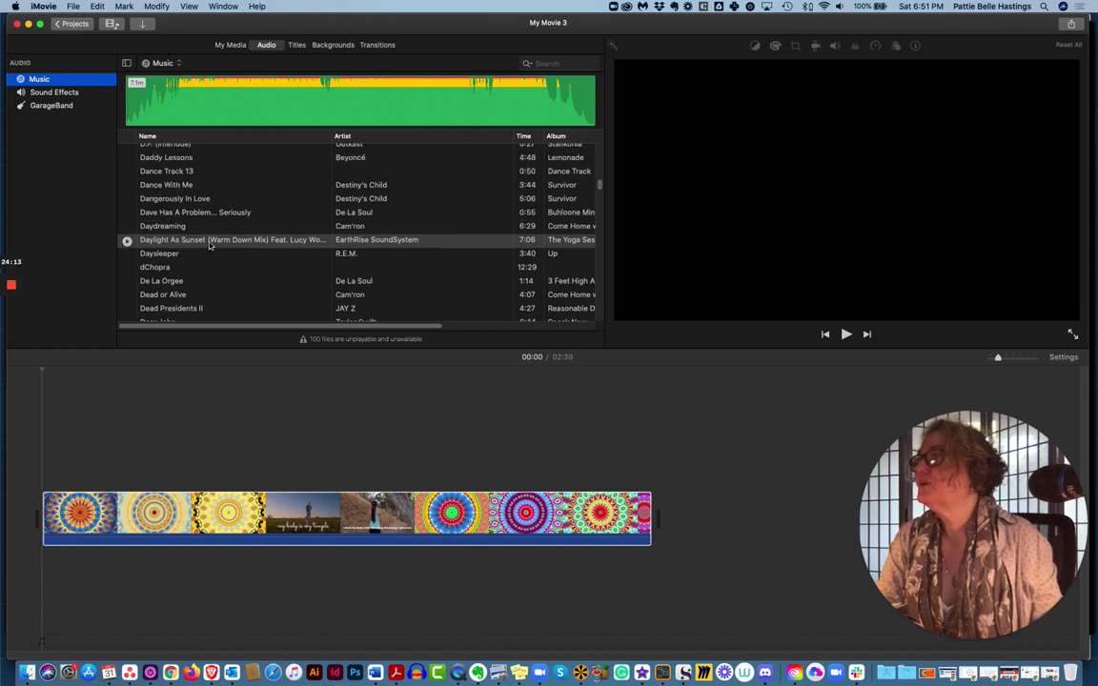
scroll(209, 246, down, 5)
scroll(208, 246, down, 7)
scroll(205, 245, down, 10)
scroll(206, 246, down, 1)
scroll(207, 246, down, 2)
scroll(207, 246, down, 12)
scroll(207, 249, down, 12)
scroll(210, 250, down, 12)
scroll(215, 257, down, 10)
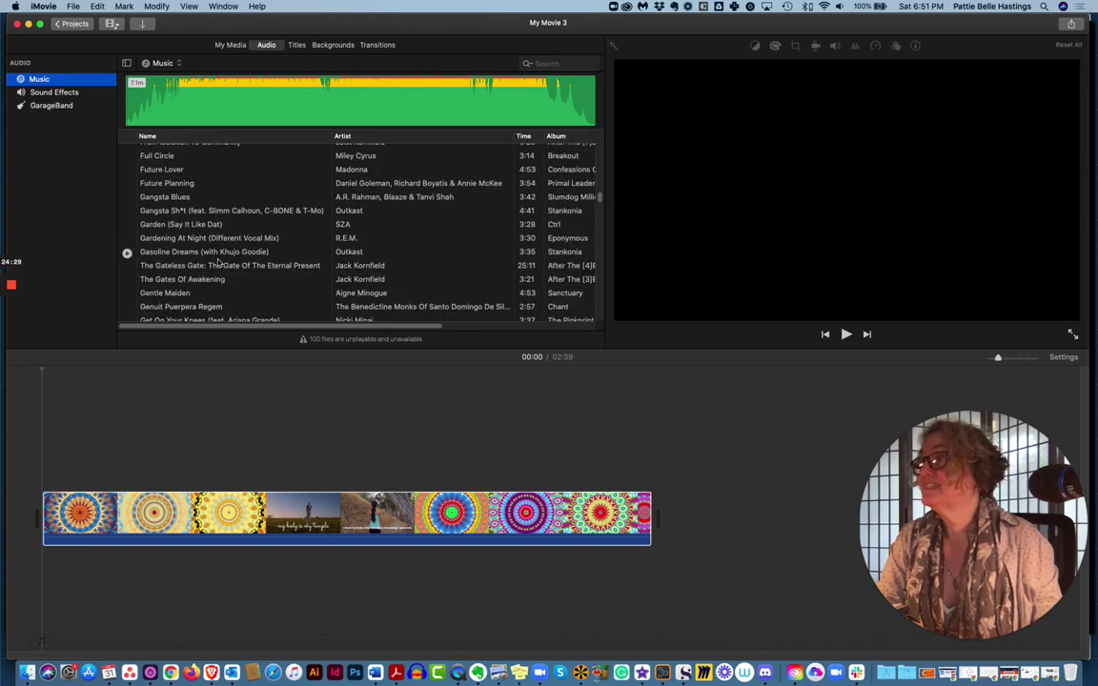
scroll(217, 260, down, 8)
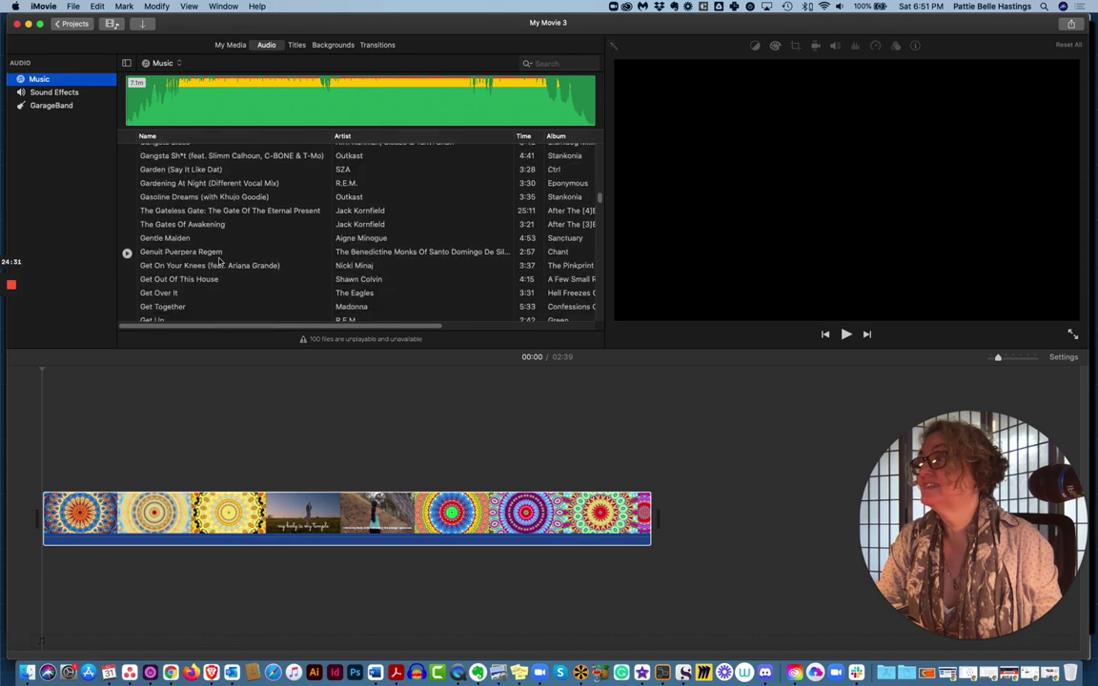
scroll(217, 265, down, 4)
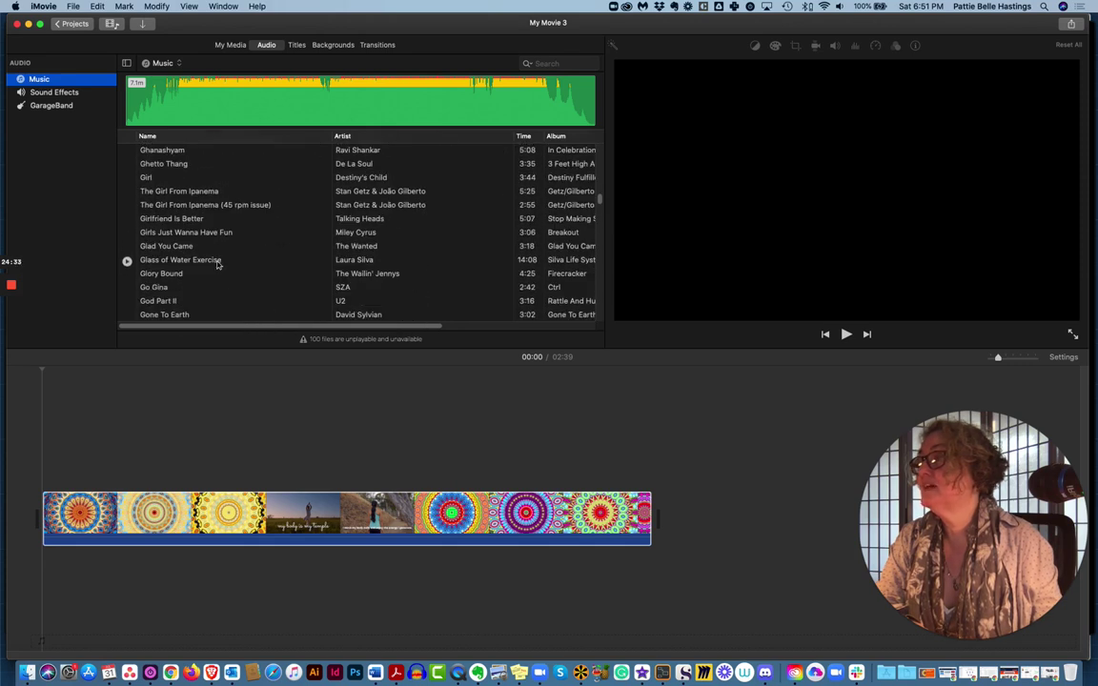
scroll(217, 265, down, 3)
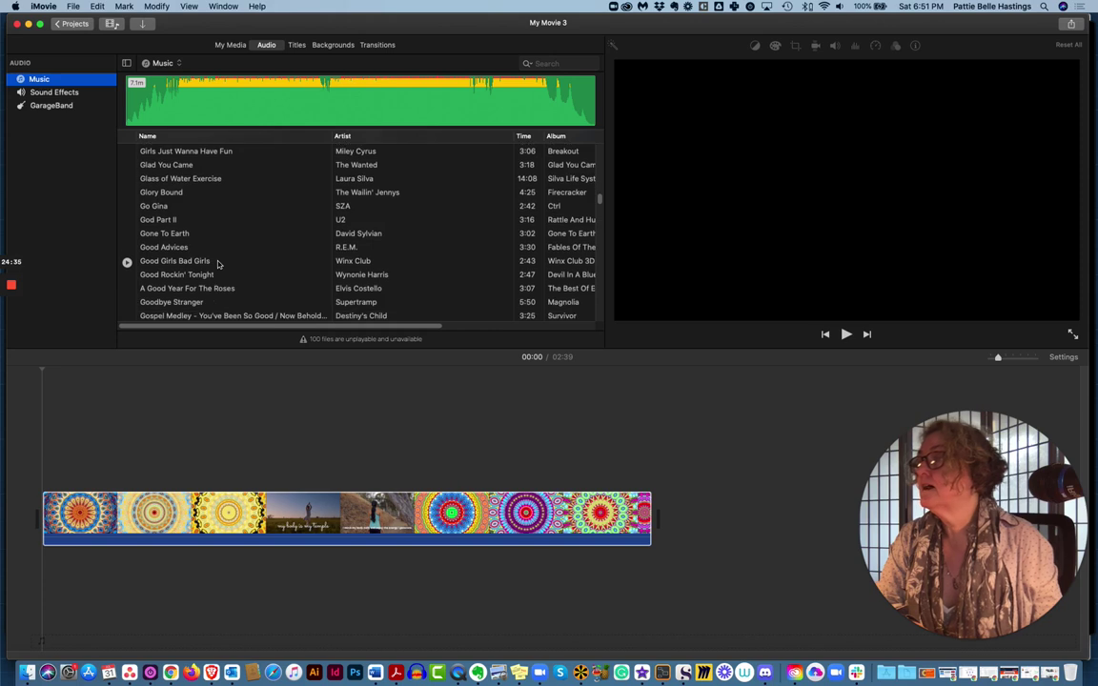
scroll(217, 264, down, 3)
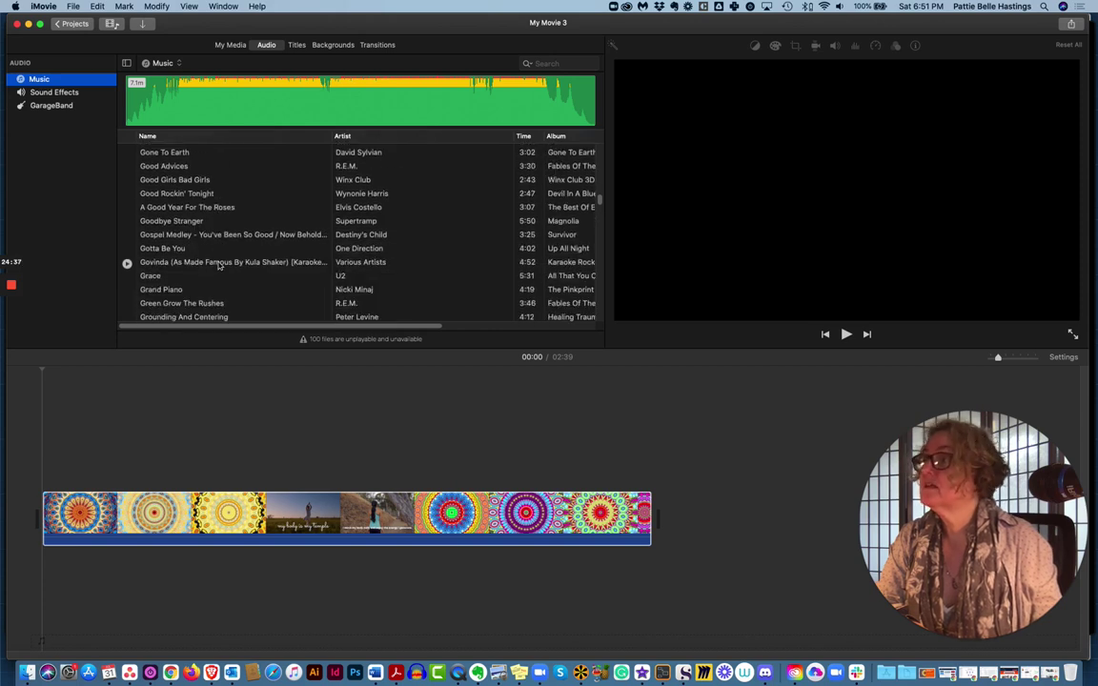
click(165, 264)
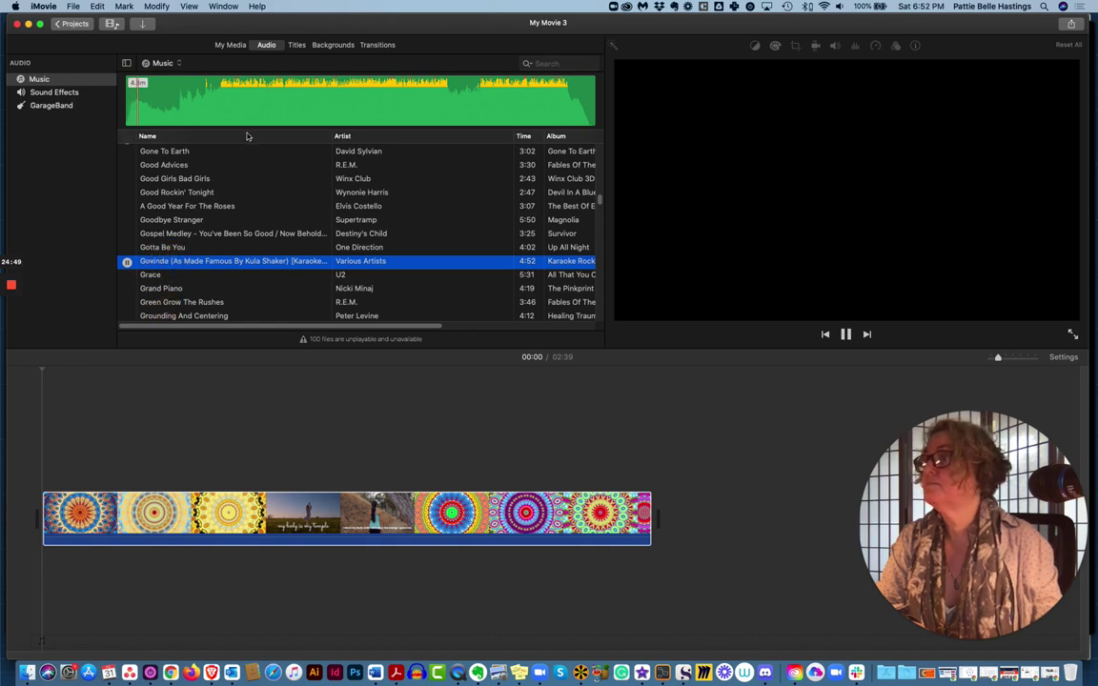
- Add the Govinda track beneath the video from its start and trim the audio's end to match the end of the clip
click(248, 100)
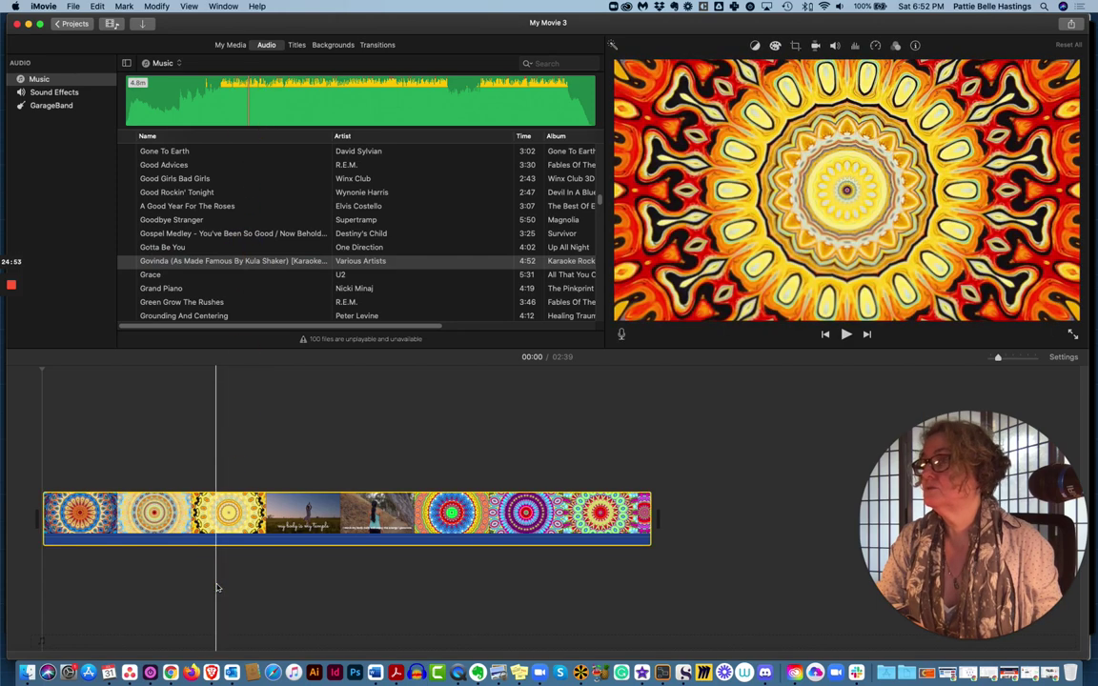
click(11, 333)
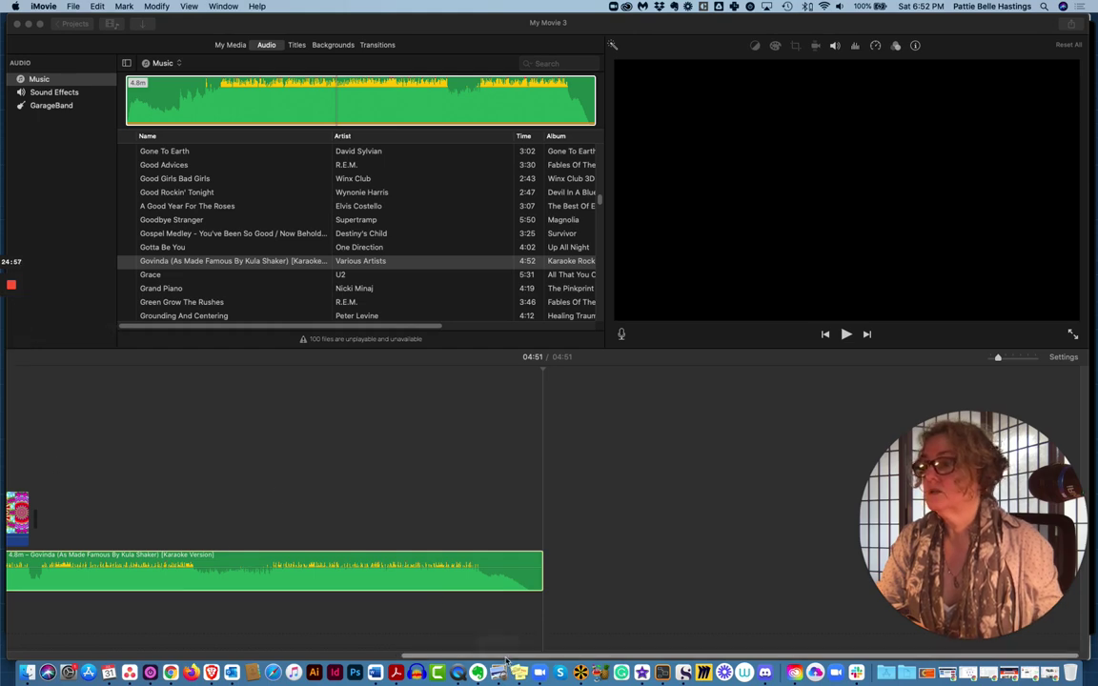
click(503, 656)
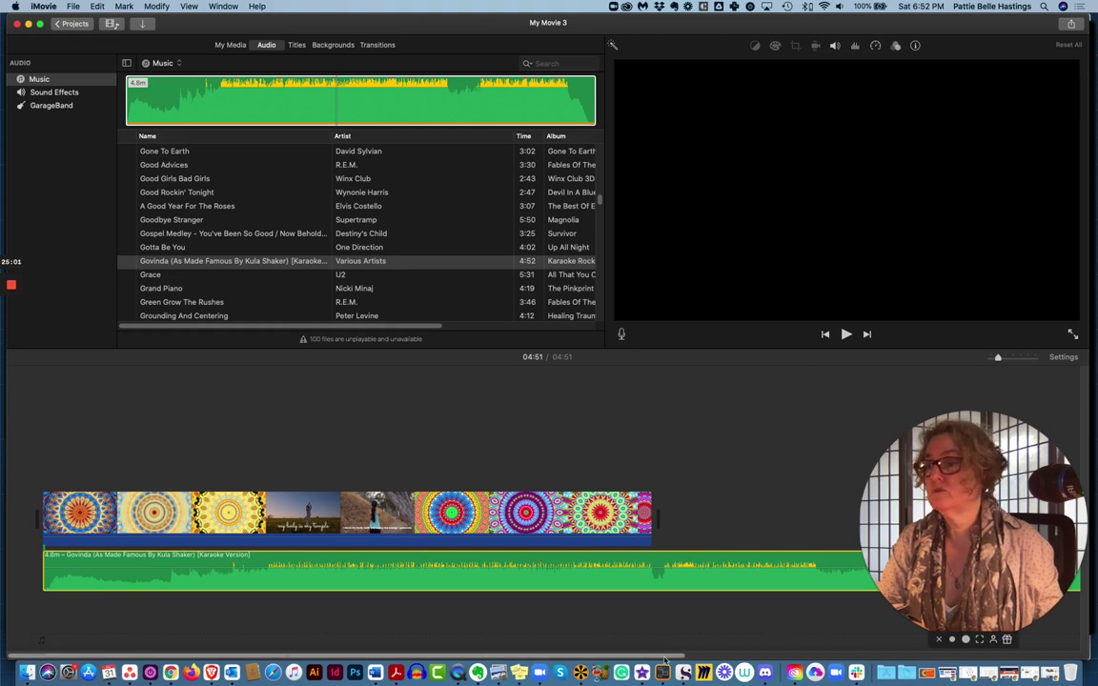
drag(664, 658, 870, 625)
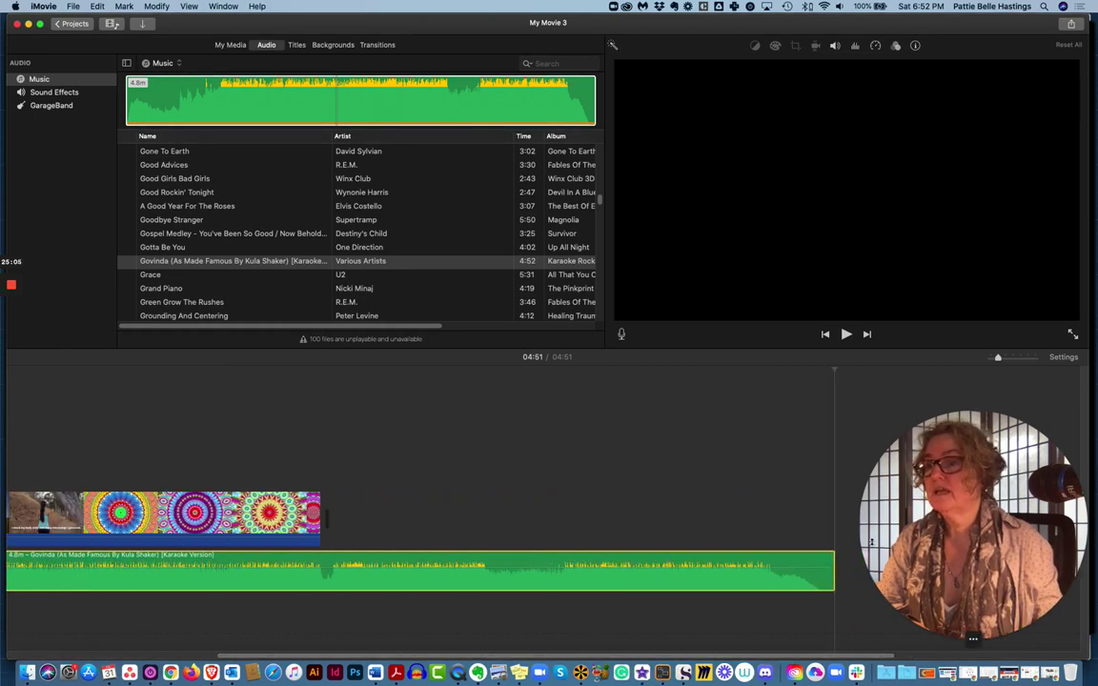
drag(835, 571, 320, 583)
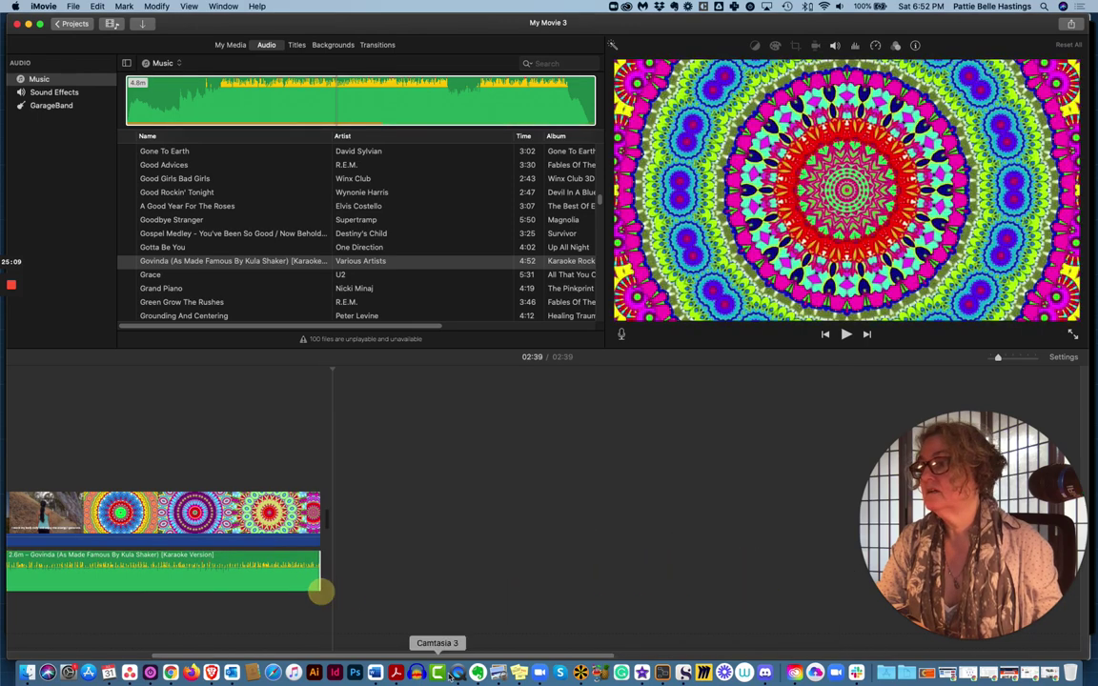